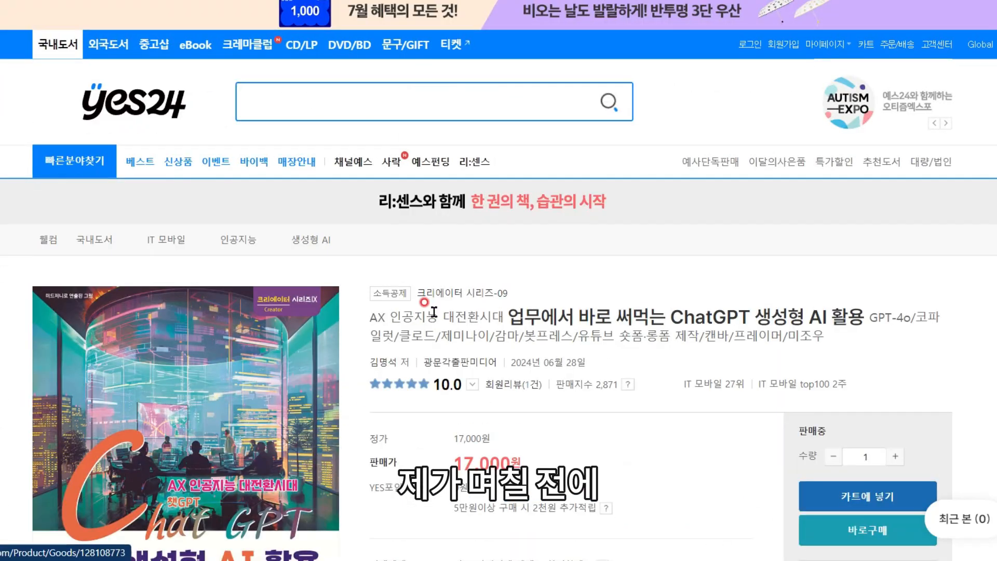
# Step: Preview the HTML, PWA and service worker template code, cancelling the save dialog
pyautogui.scroll(-3, 436, 314)
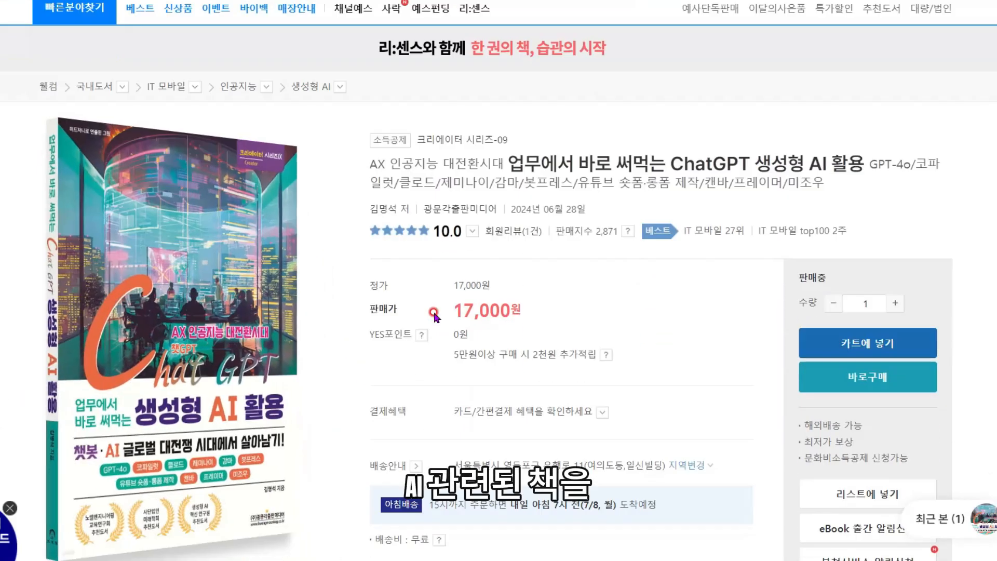
pyautogui.scroll(-1, 314, 415)
pyautogui.scroll(-1, 291, 392)
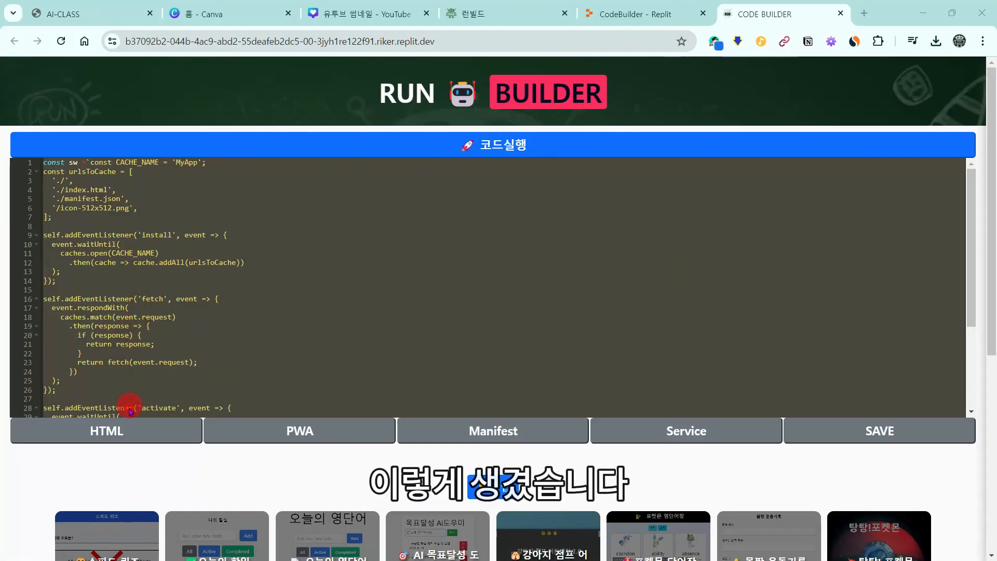
pyautogui.click(125, 430)
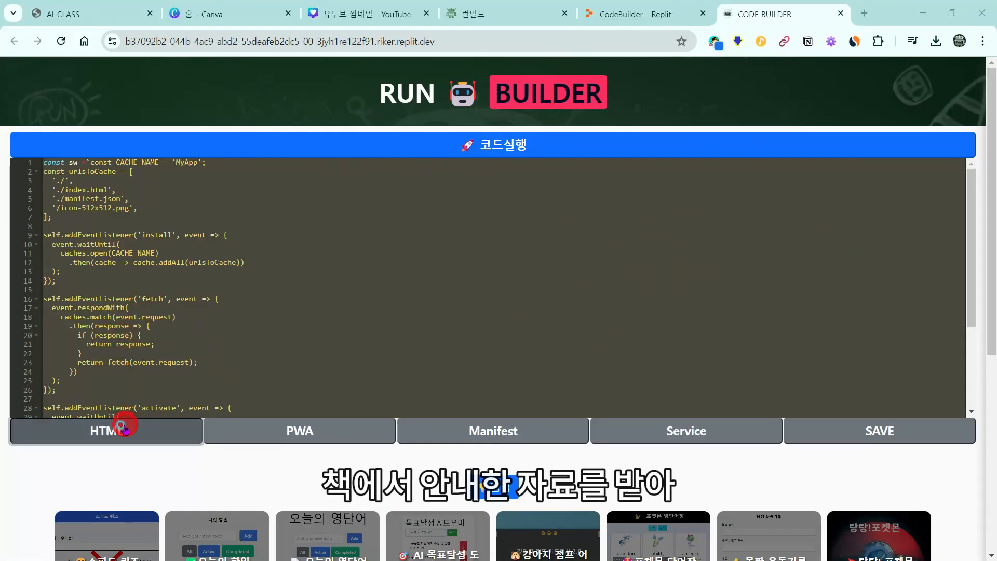
pyautogui.click(280, 440)
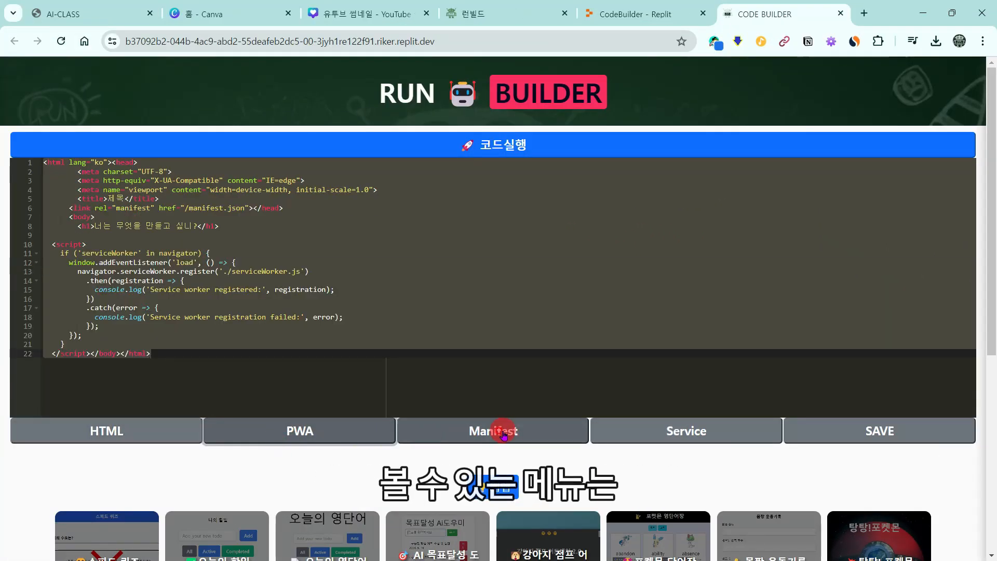
pyautogui.click(659, 430)
pyautogui.click(812, 430)
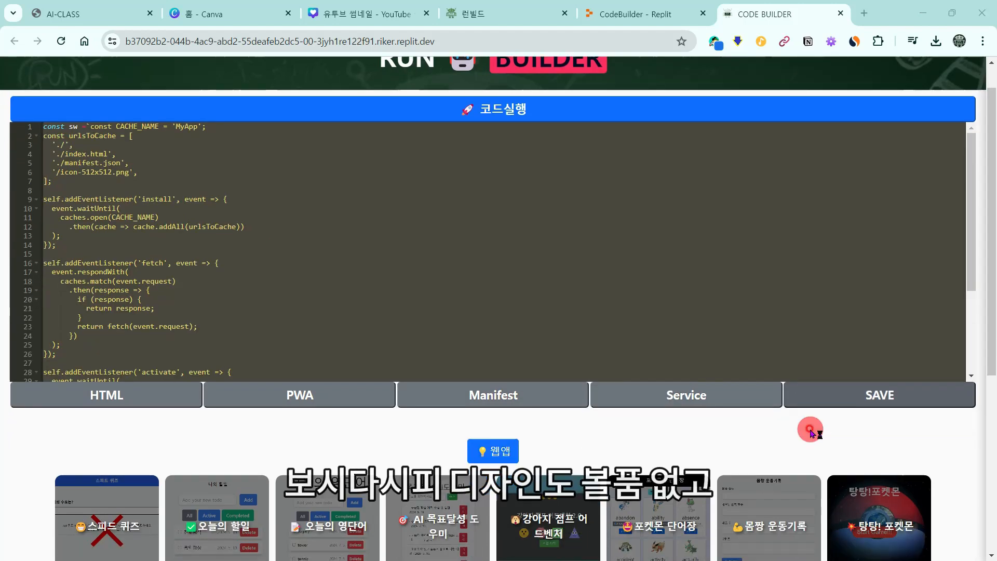
pyautogui.click(511, 410)
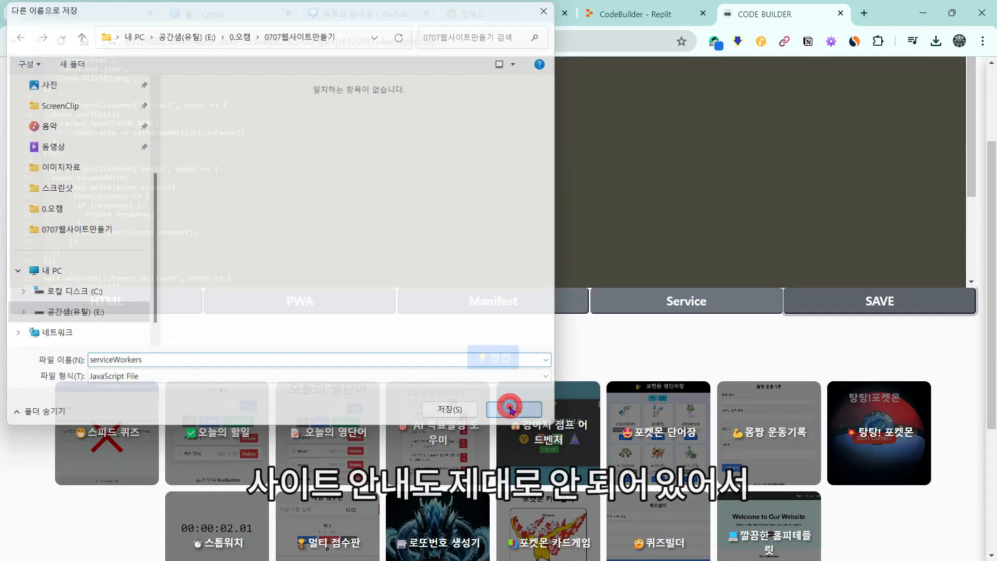
# Step: Try the 스피드 퀴즈, 오늘의 할일 and AI 목표달성 samples, then run the 강아지 점프 어드벤처 code
pyautogui.click(146, 423)
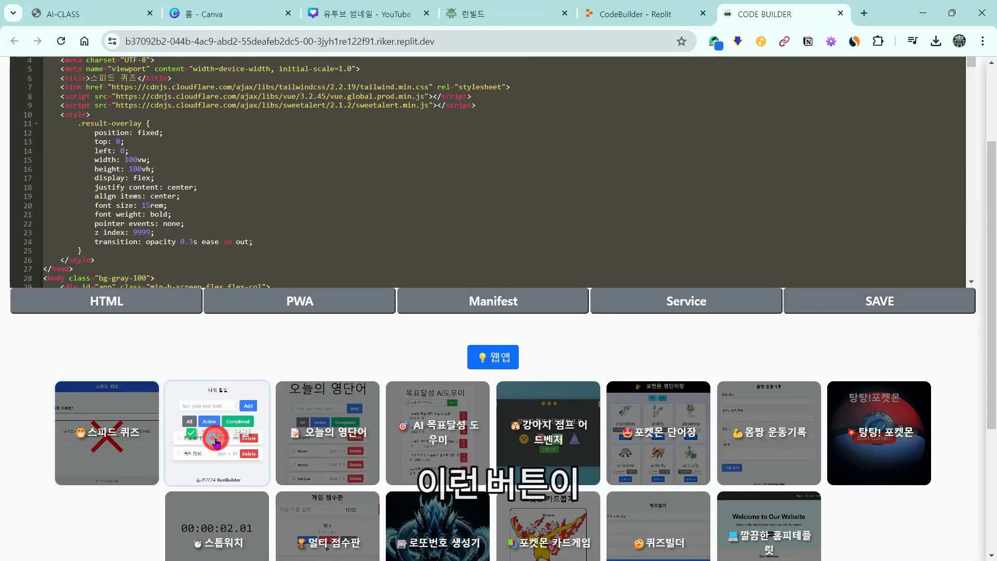
pyautogui.click(327, 431)
pyautogui.click(438, 431)
pyautogui.click(523, 439)
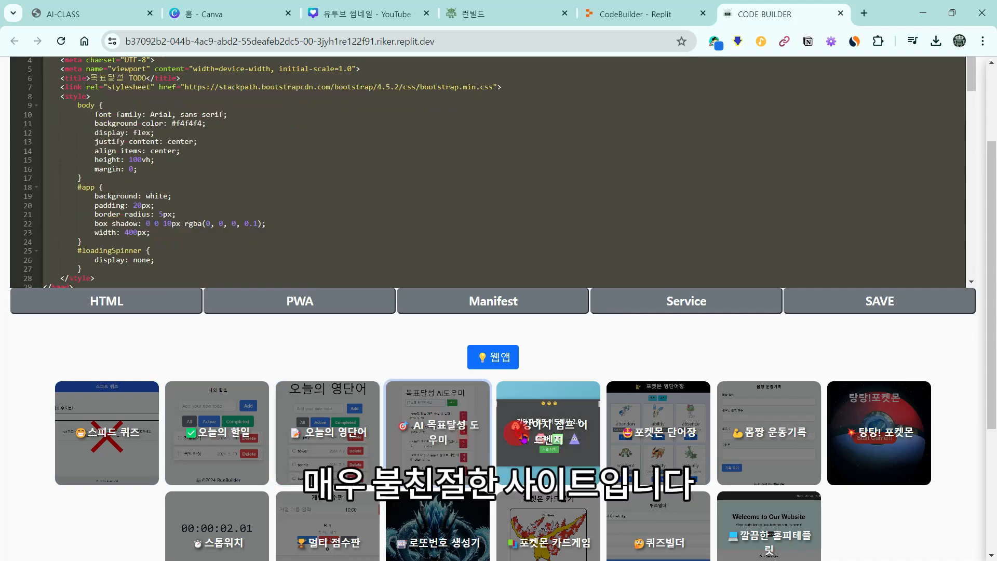
pyautogui.scroll(3, 597, 462)
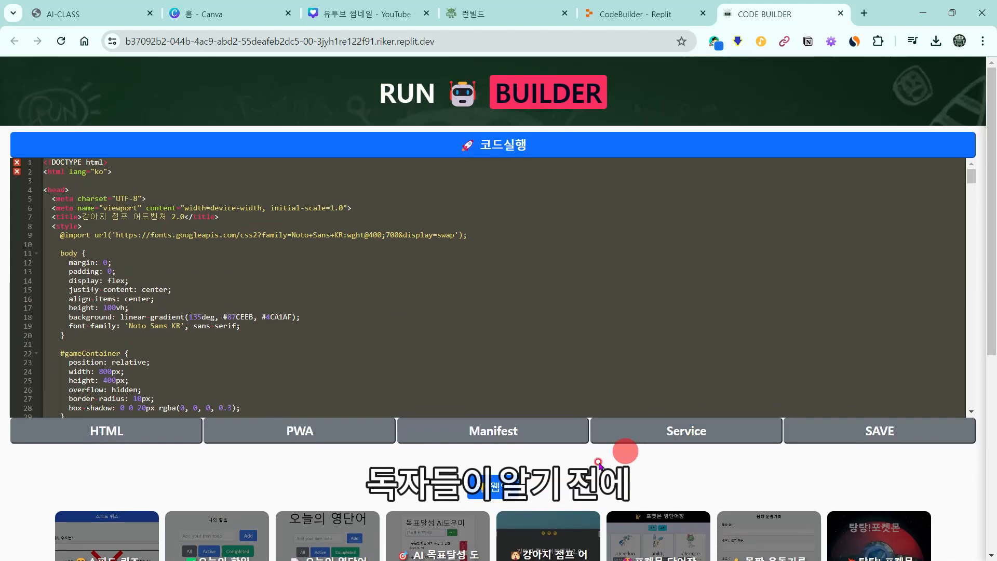
pyautogui.click(473, 147)
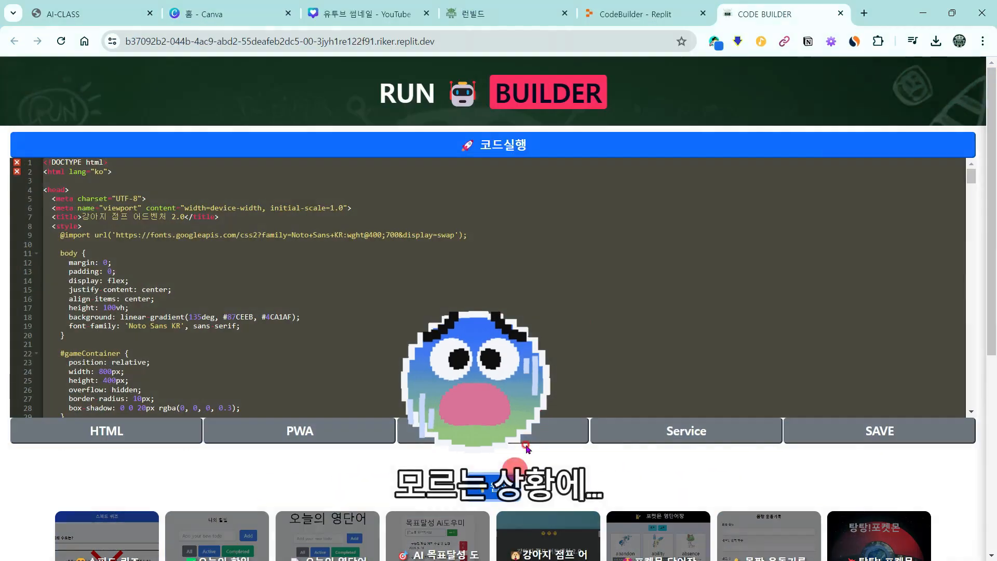
pyautogui.click(672, 109)
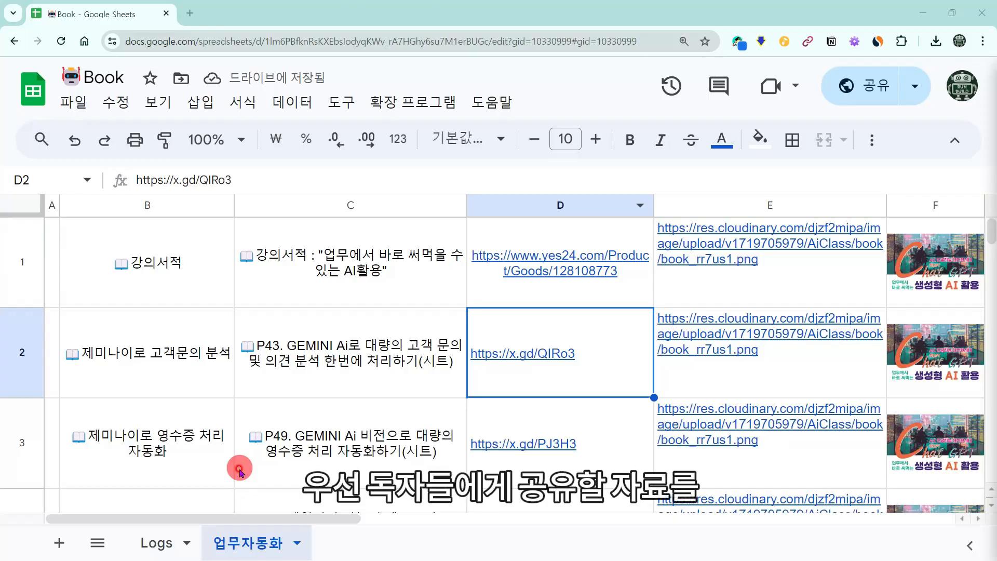
# Step: Open copy pages for the 급여명세서 link in D2 and the 계약서 link below it
pyautogui.click(524, 358)
pyautogui.click(564, 415)
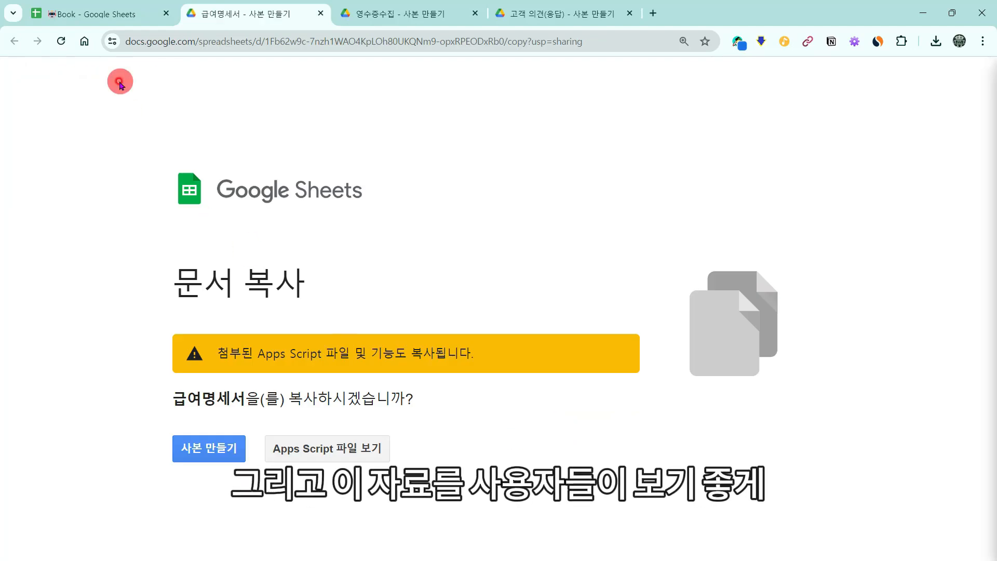
pyautogui.click(97, 26)
pyautogui.click(514, 416)
pyautogui.click(623, 383)
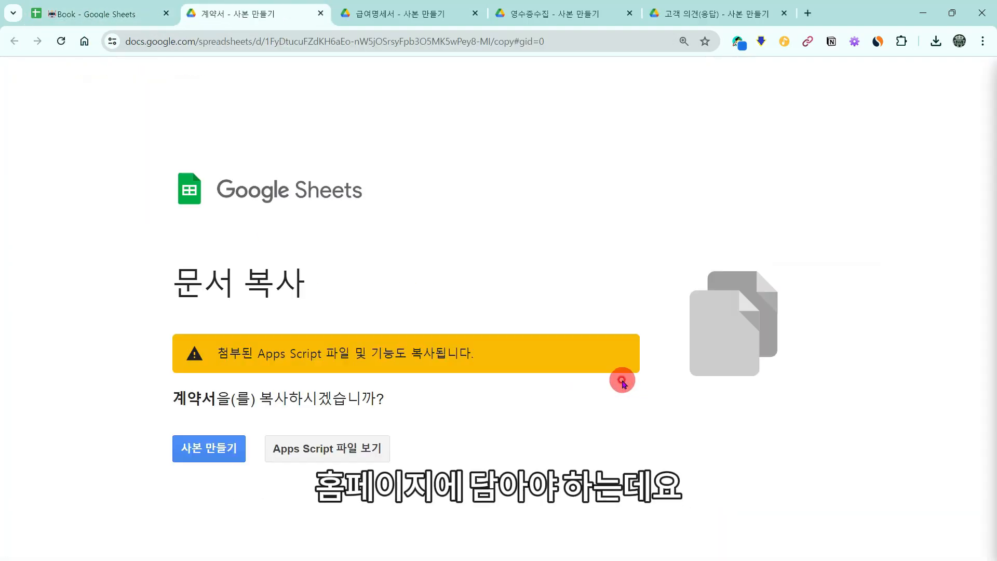
pyautogui.click(128, 21)
# Step: Open the resource links in cells D6 and D8 as well
pyautogui.scroll(-2, 566, 395)
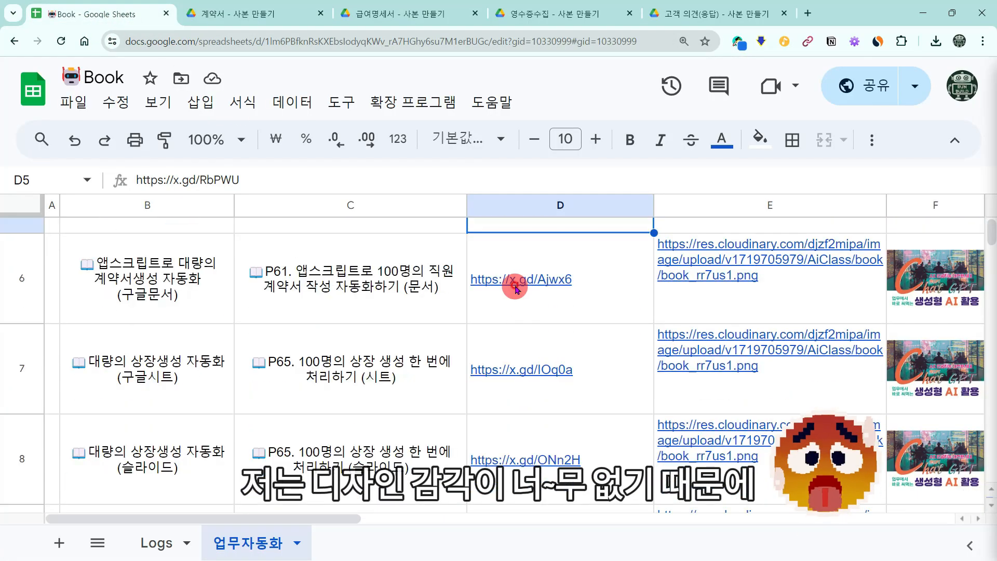
pyautogui.click(524, 278)
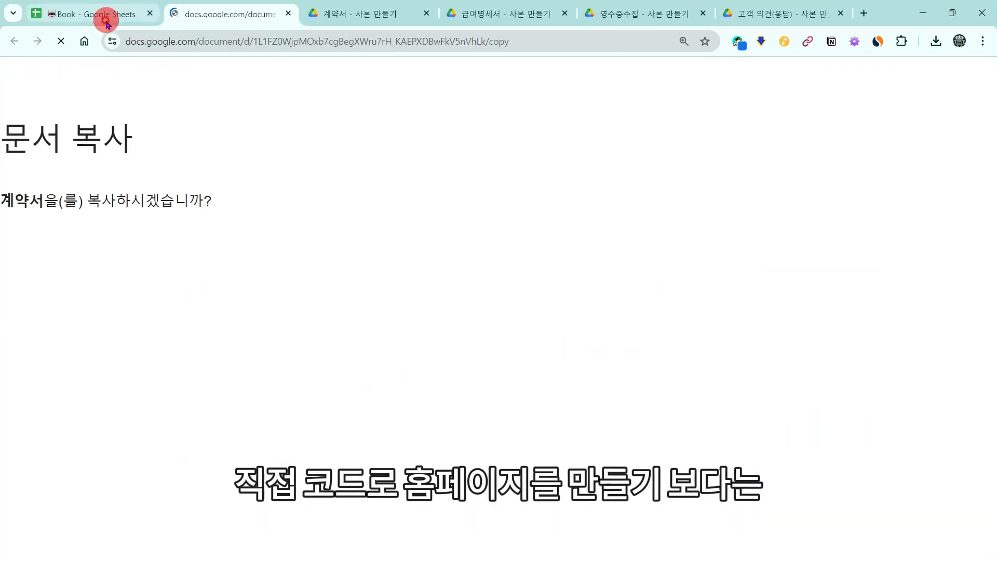
pyautogui.click(107, 17)
pyautogui.scroll(-1, 485, 337)
pyautogui.click(485, 396)
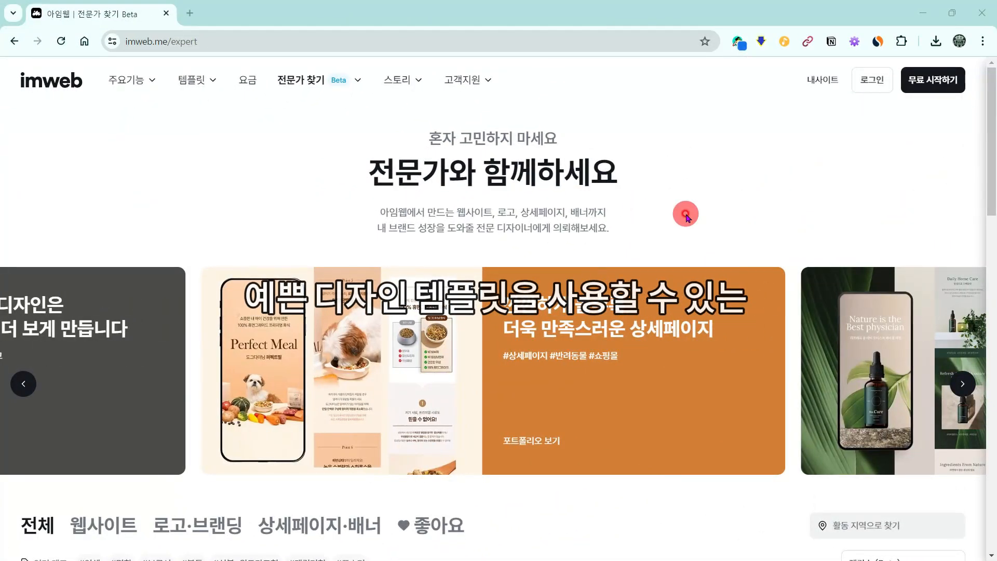
pyautogui.scroll(-5, 685, 214)
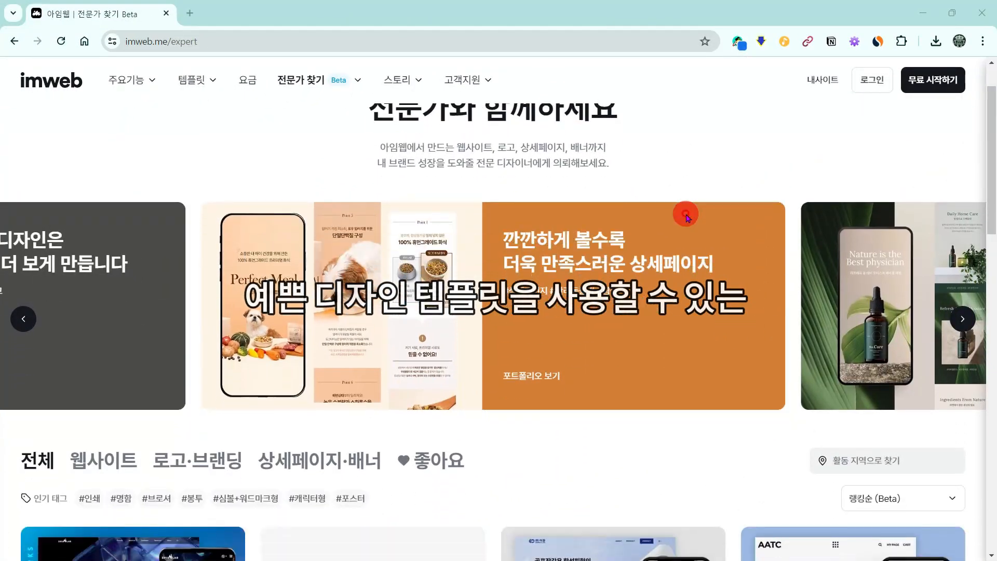
pyautogui.scroll(-5, 748, 215)
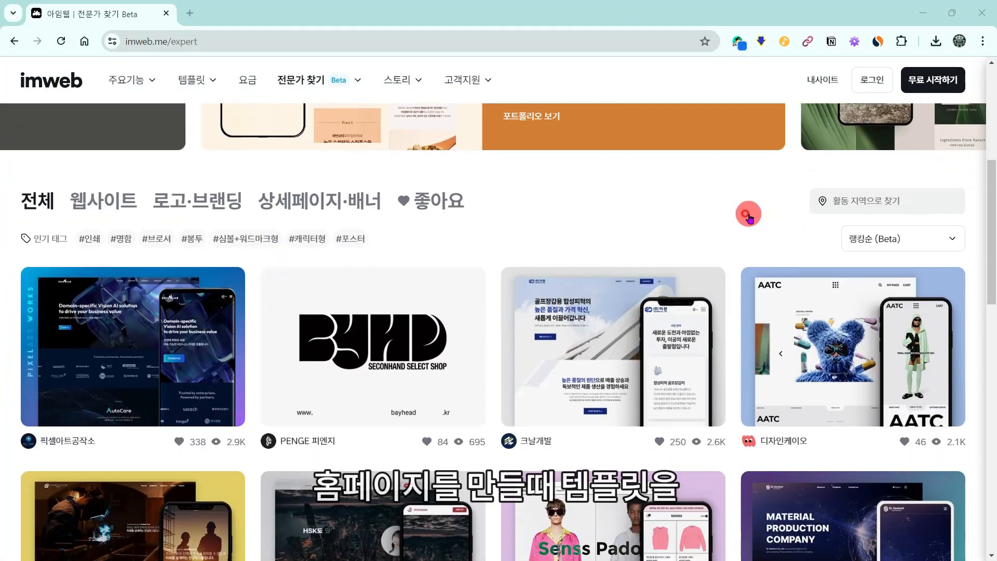
pyautogui.scroll(-4, 748, 219)
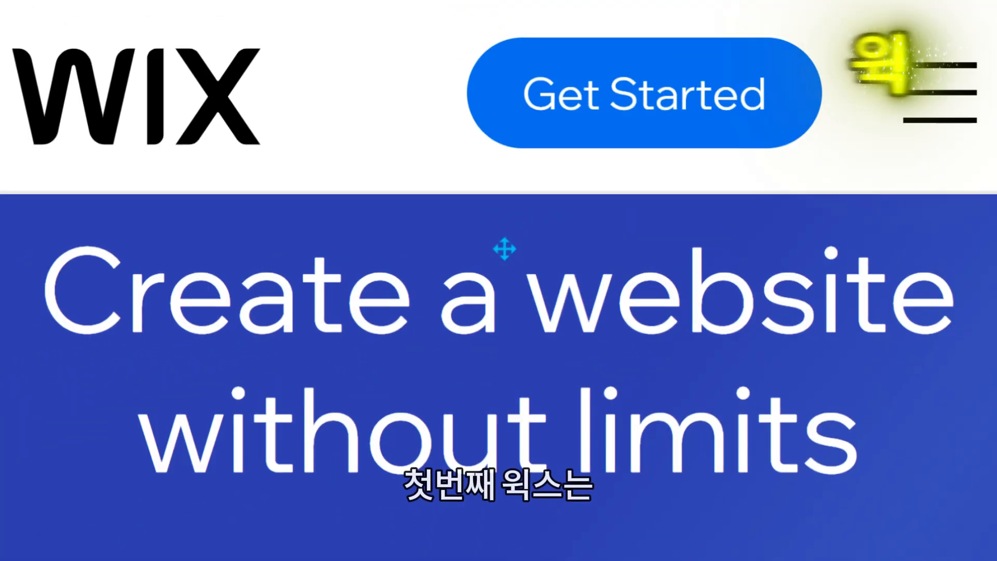
# Step: Start from a template and ask Wix's AI assistant for a sharing site: '예쁜 디자인으로 만들어줘'
pyautogui.click(294, 385)
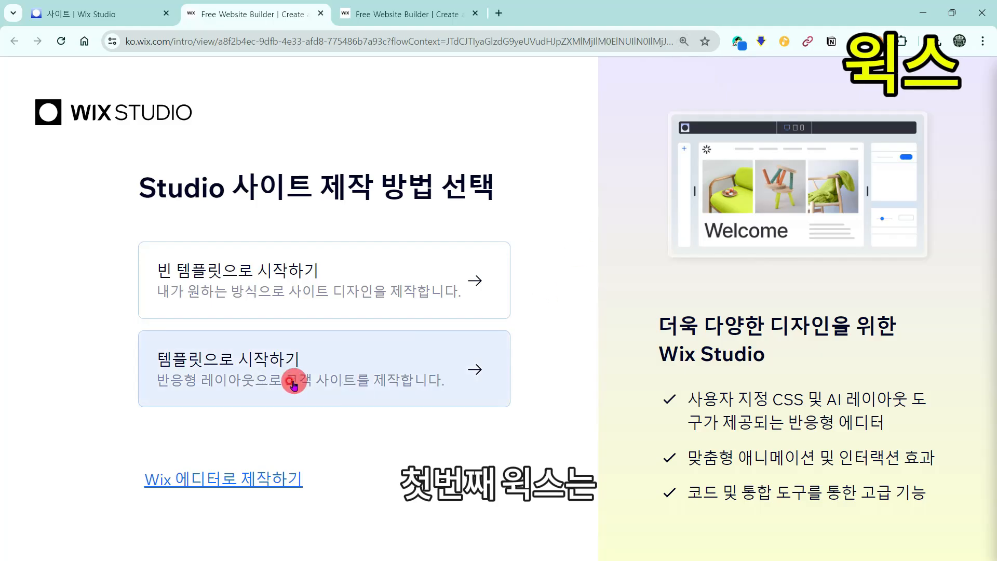
pyautogui.scroll(-20, 512, 301)
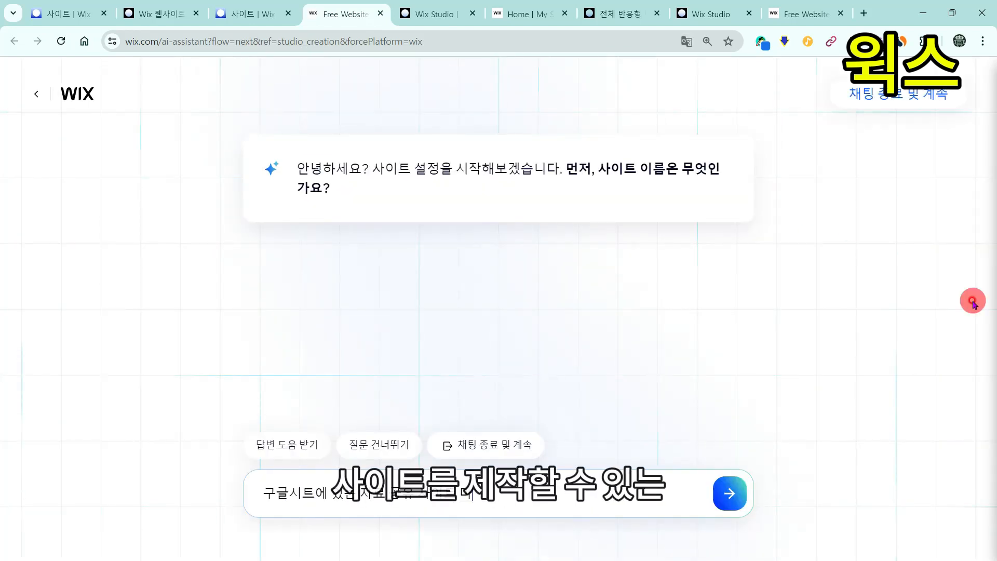
pyautogui.press('Return')
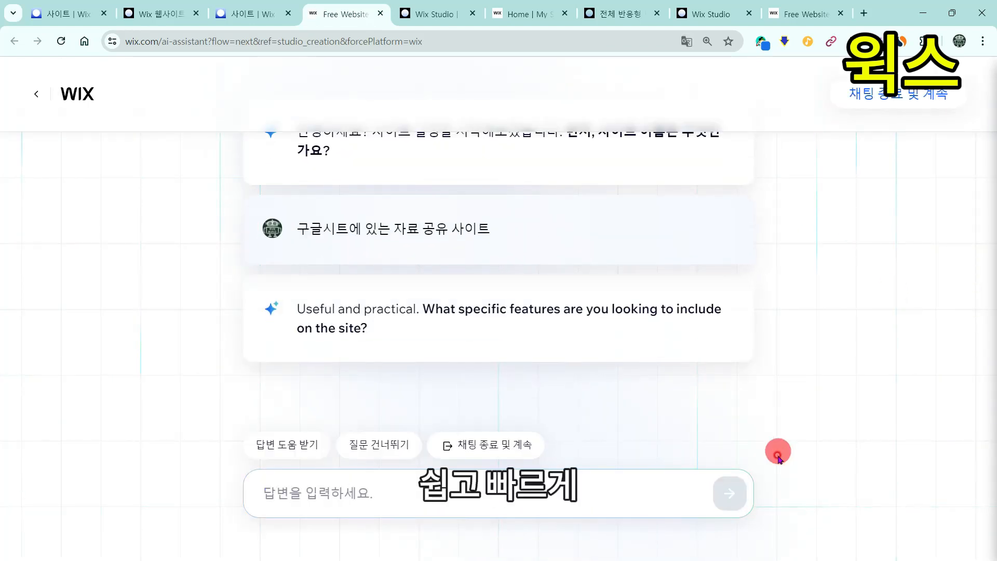
pyautogui.write('예쁜 디자인으로 만들어줘')
pyautogui.press('Return')
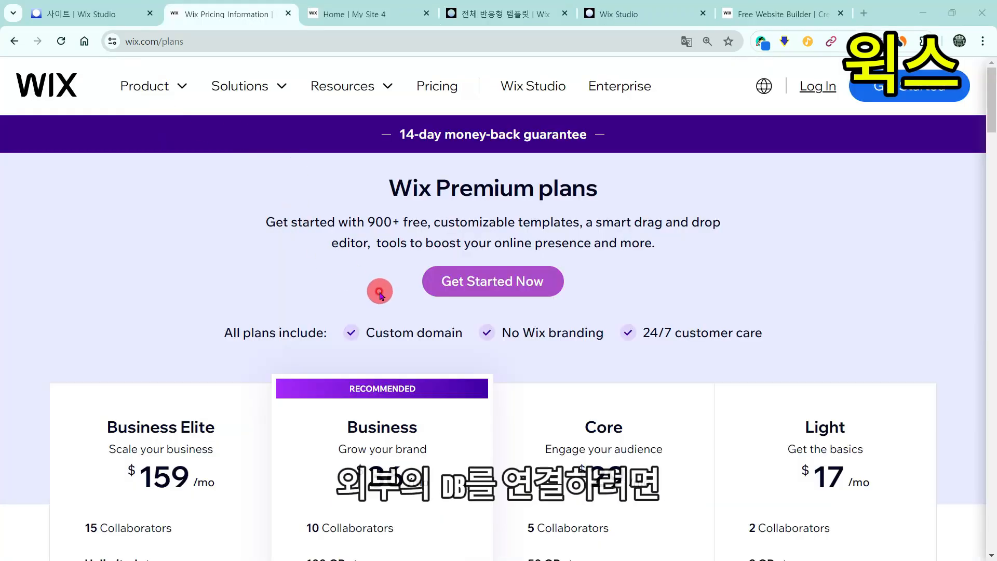
# Step: Scroll through Wix's Premium plans, down to the Business plan at $36/mo
pyautogui.scroll(-2, 380, 294)
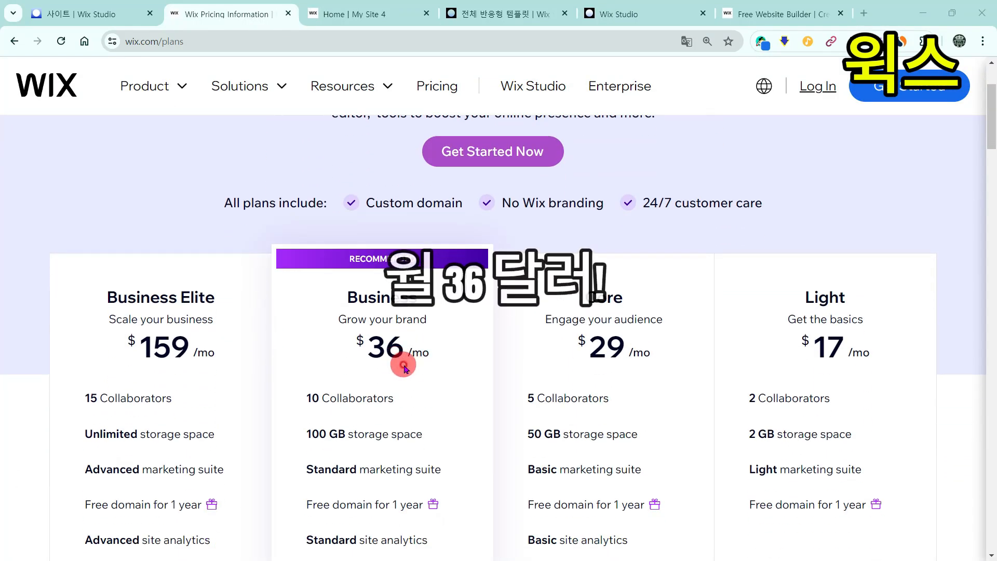
pyautogui.scroll(-1, 433, 368)
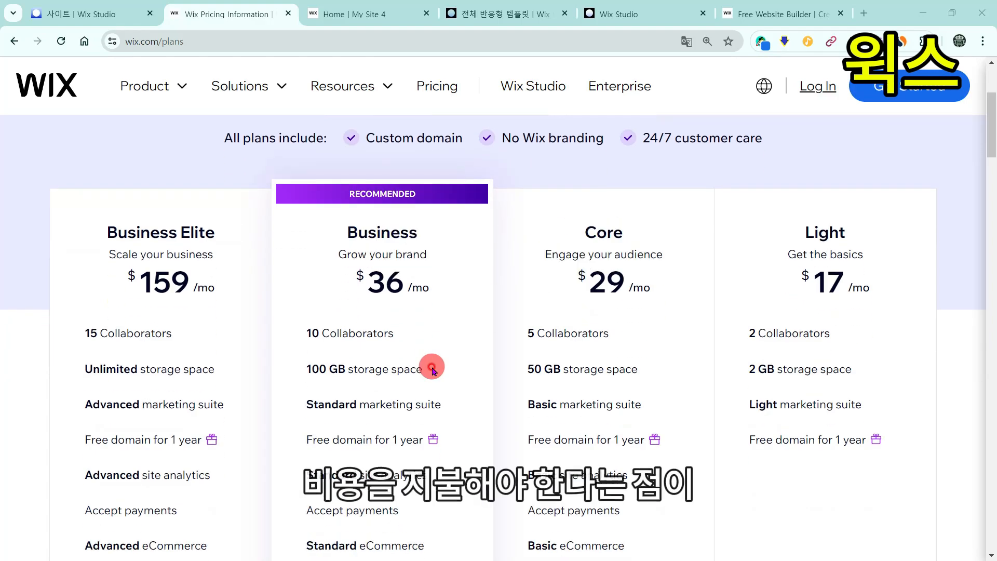
pyautogui.scroll(-8, 433, 369)
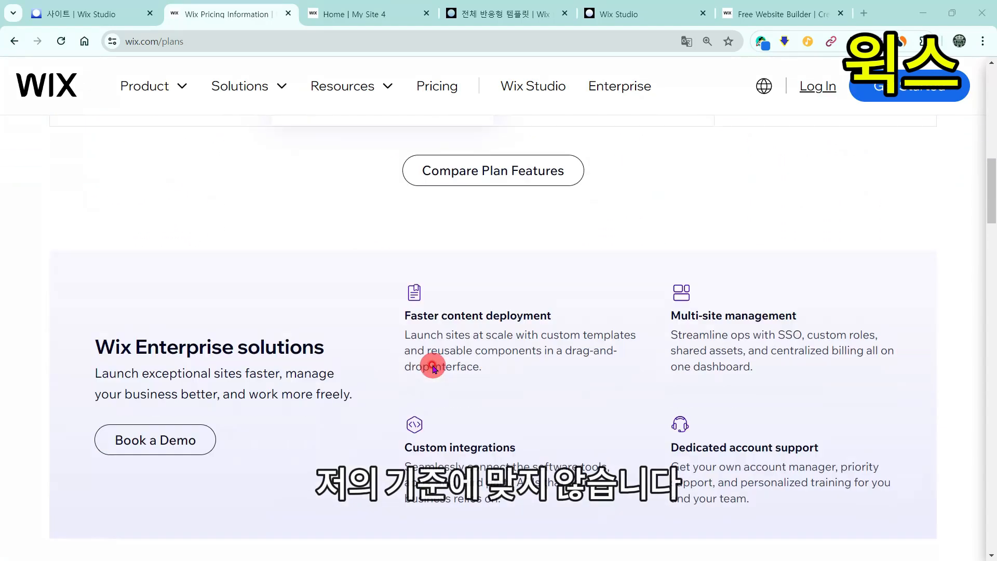
pyautogui.scroll(-4, 434, 368)
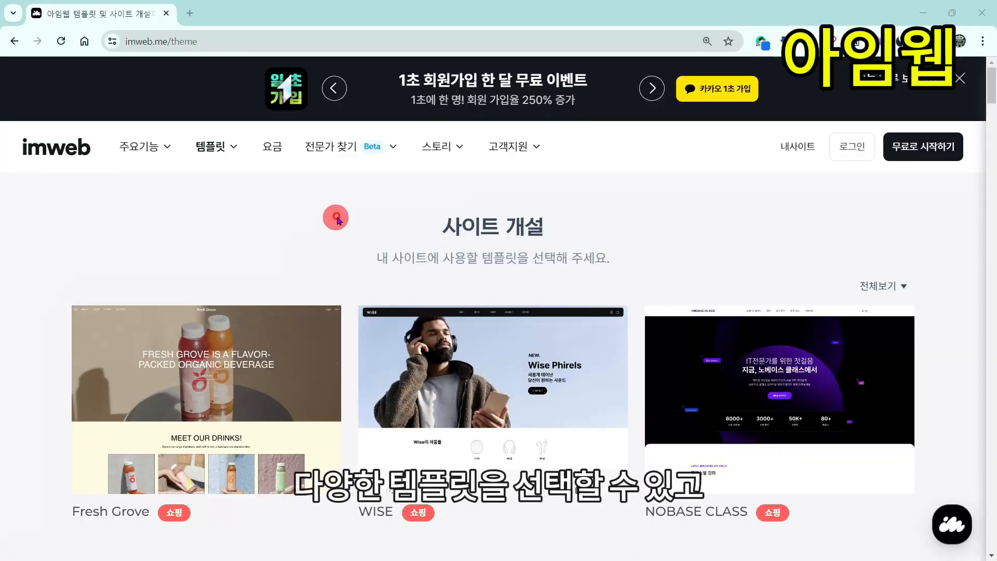
# Step: Edit the seoulKM heading in Running Today's design editor, then review imweb's Free–Global price plans
pyautogui.scroll(-15, 205, 102)
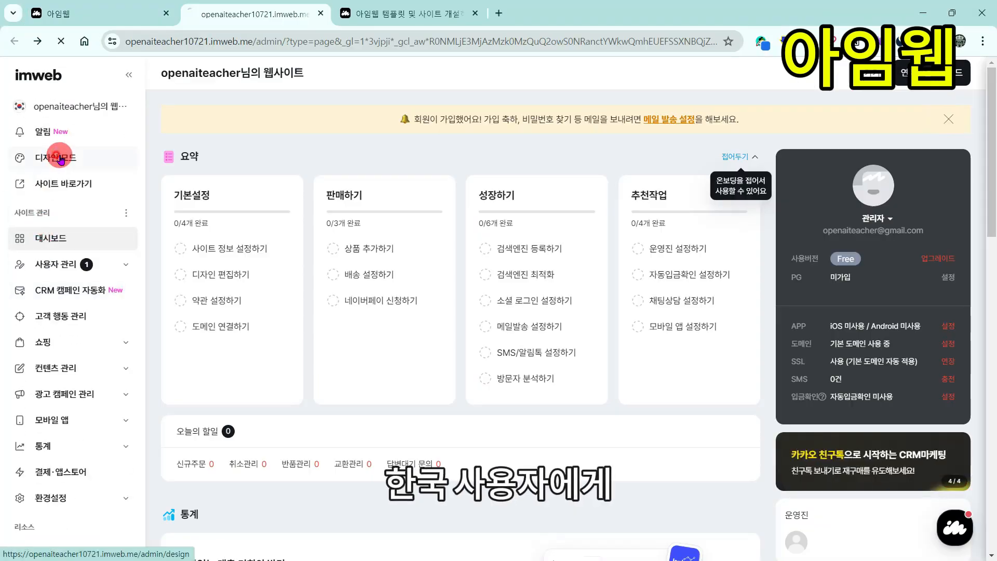
pyautogui.click(60, 156)
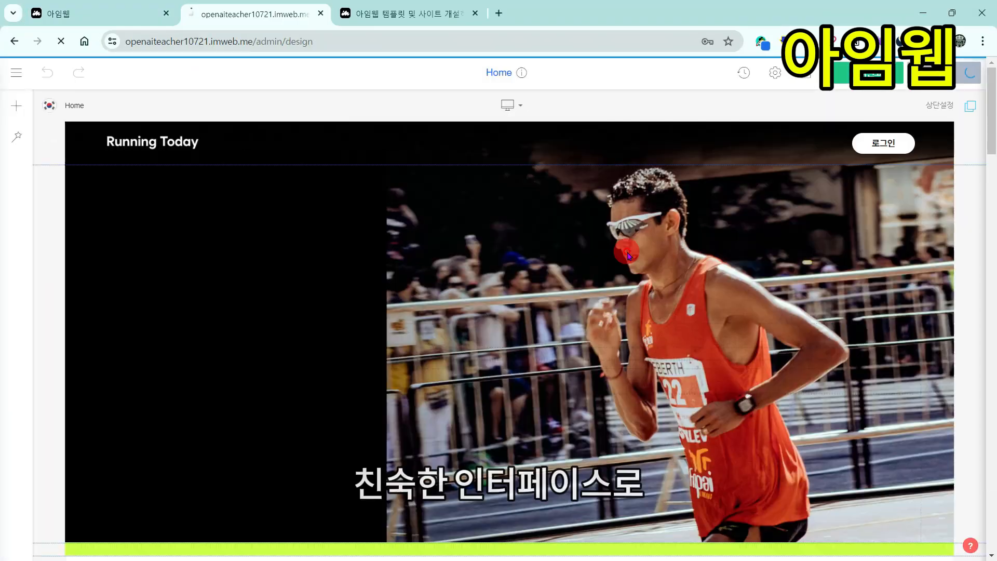
pyautogui.scroll(-4, 626, 251)
pyautogui.doubleClick(270, 152)
pyautogui.write('ㄲ')
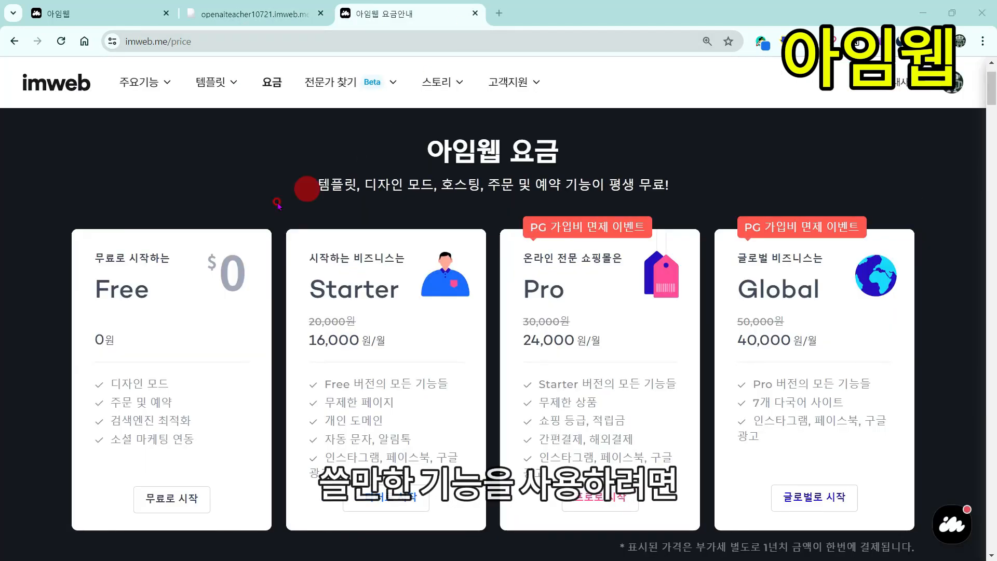
pyautogui.scroll(-1, 376, 339)
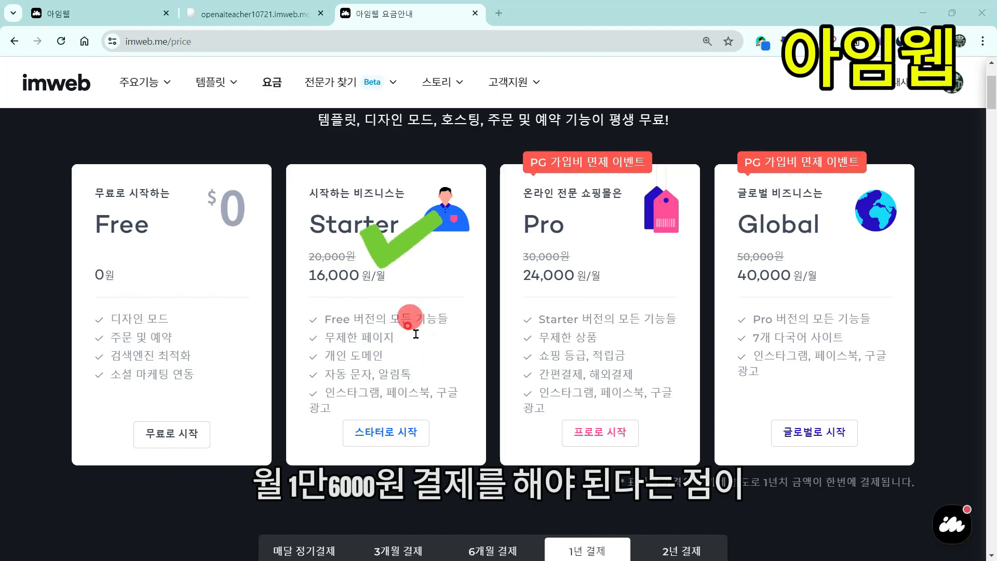
pyautogui.scroll(-2, 429, 317)
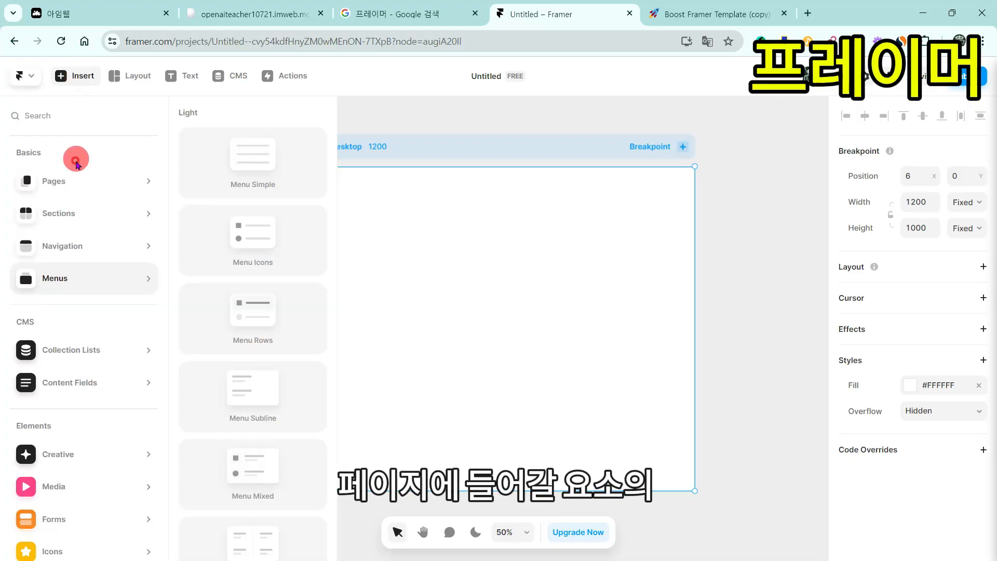
# Step: Insert a landing page template and add a navigation bar section to the canvas
pyautogui.moveTo(140, 194)
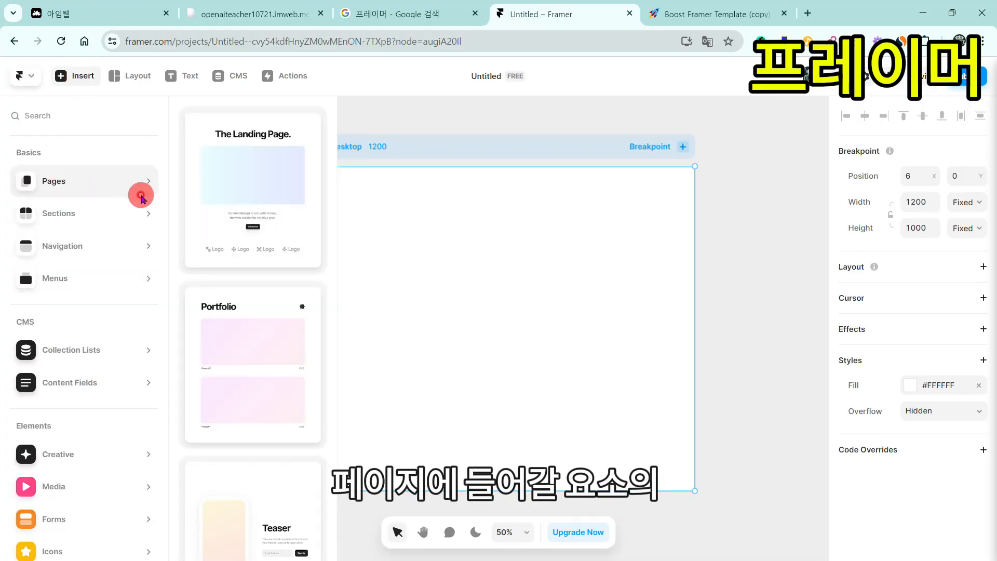
pyautogui.click(249, 208)
pyautogui.scroll(-2, 492, 401)
pyautogui.click(493, 452)
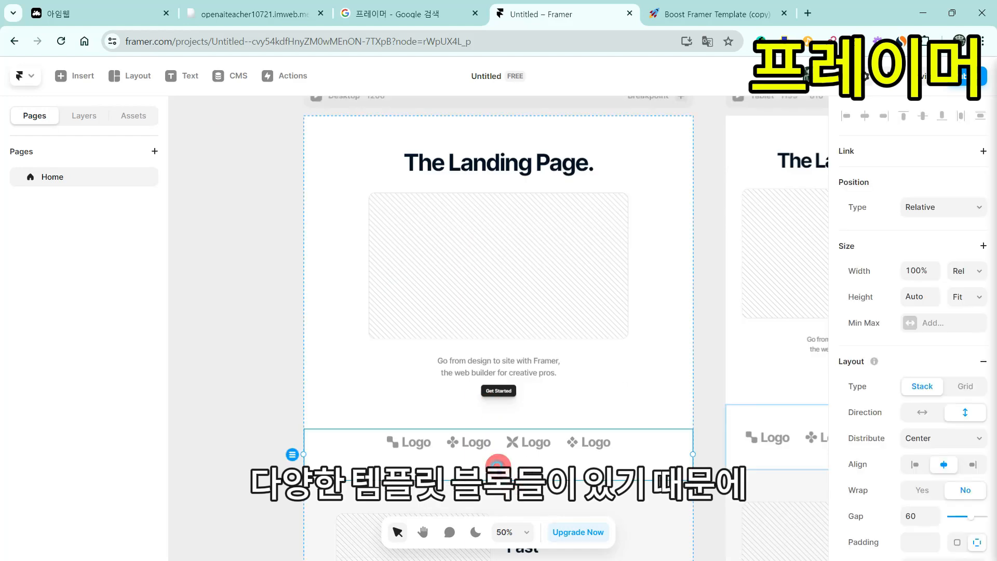
pyautogui.scroll(-10, 498, 364)
pyautogui.click(505, 283)
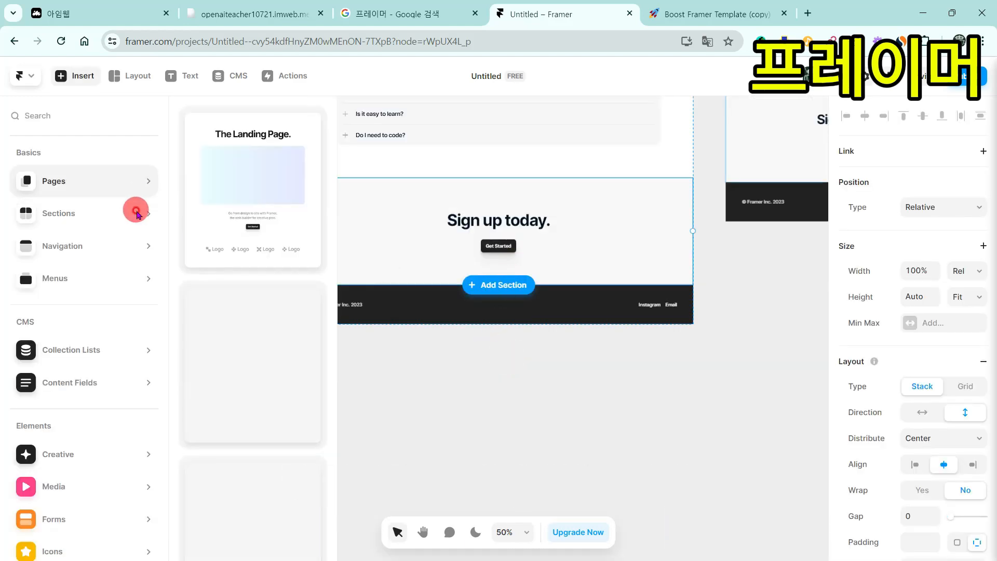
pyautogui.click(245, 329)
pyautogui.moveTo(194, 249)
pyautogui.scroll(5, 638, 275)
pyautogui.scroll(5, 638, 270)
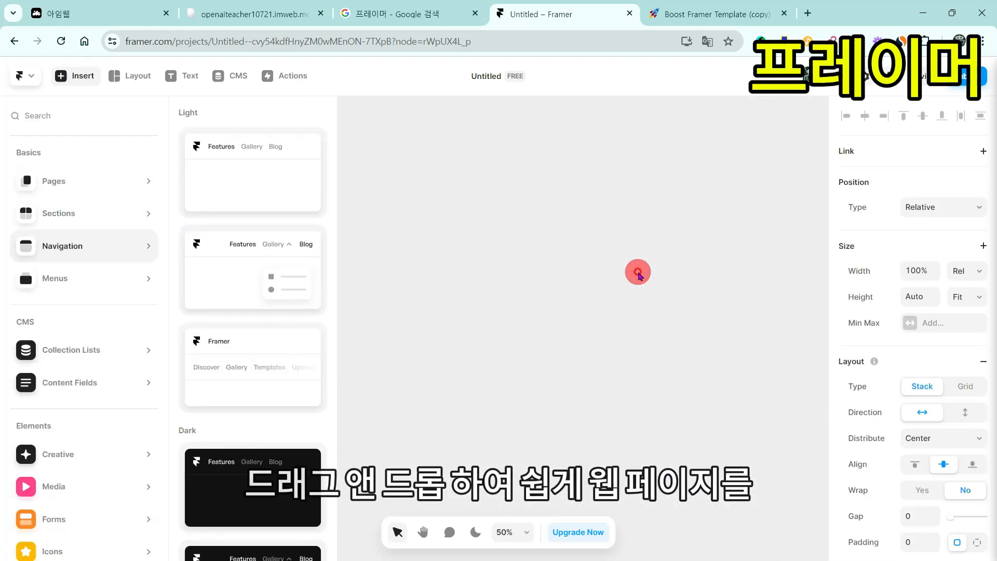
# Step: Generate the page with AI from a resource-sharing (자료) prompt
pyautogui.click(638, 216)
pyautogui.click(296, 76)
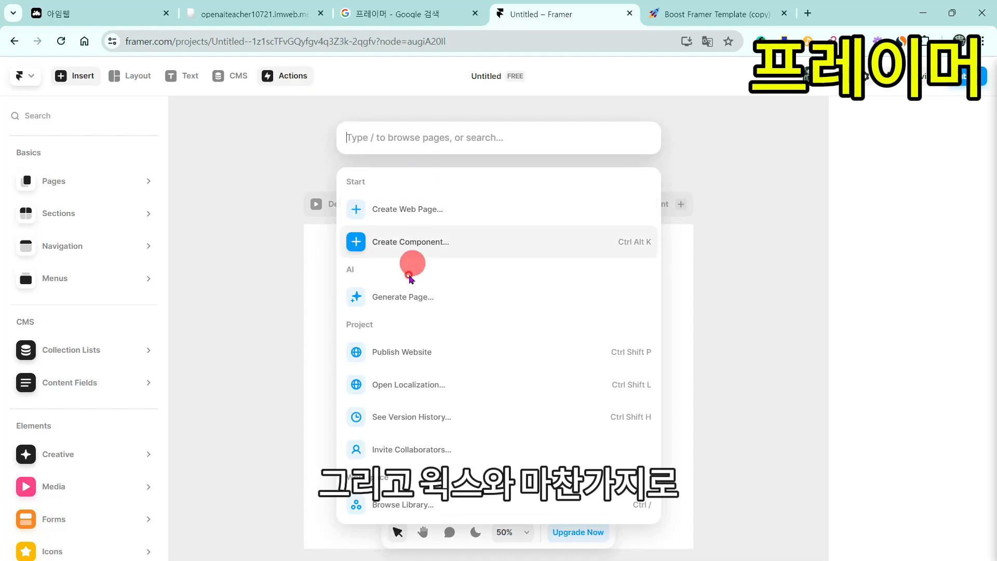
pyautogui.click(507, 303)
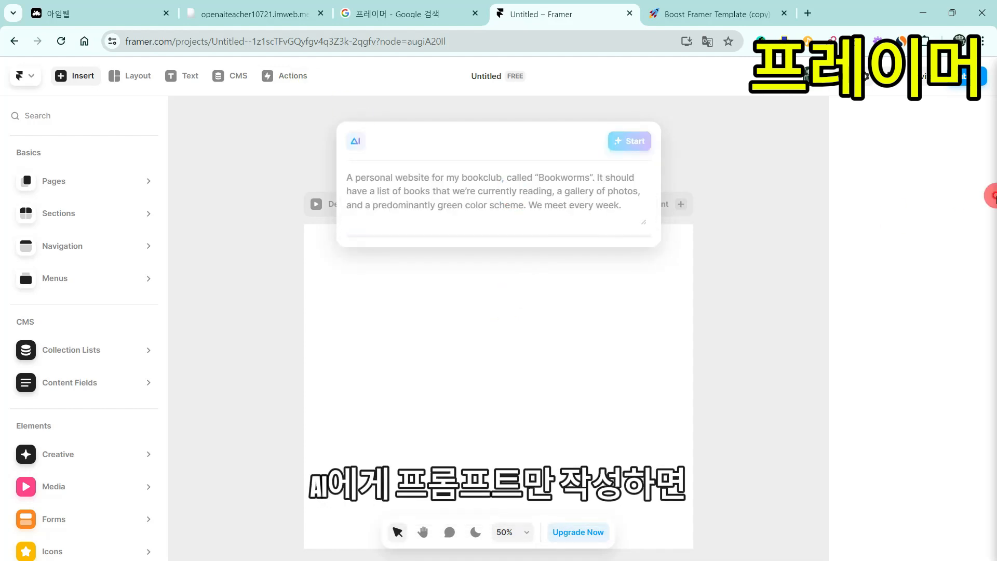
pyautogui.write('자료 곾')
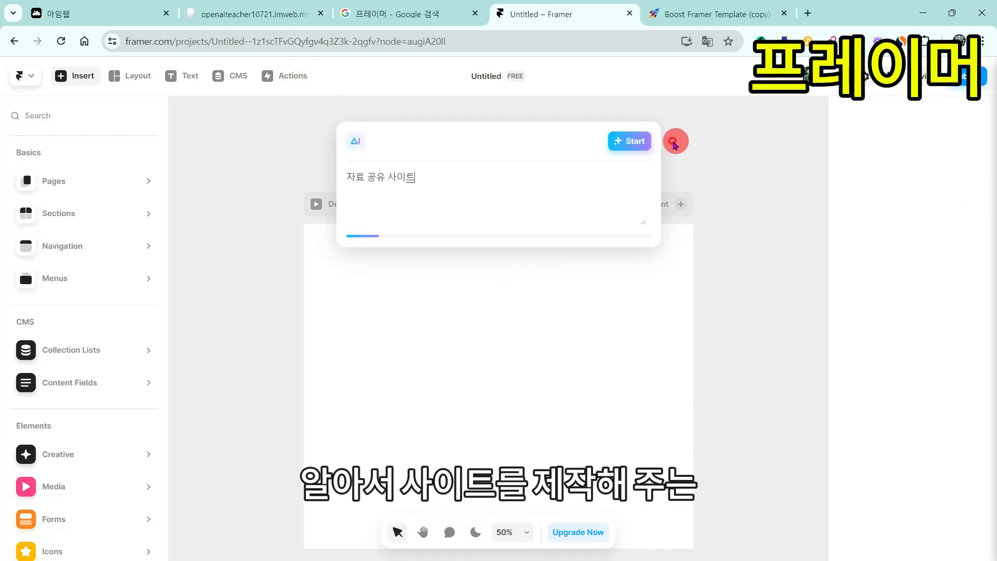
pyautogui.hotkey('ctrl', '+')
pyautogui.hotkey('ctrl', '+')
pyautogui.hotkey('ctrl', '+')
pyautogui.hotkey('ctrl', '+')
pyautogui.hotkey('ctrl', '-')
pyautogui.hotkey('ctrl', '-')
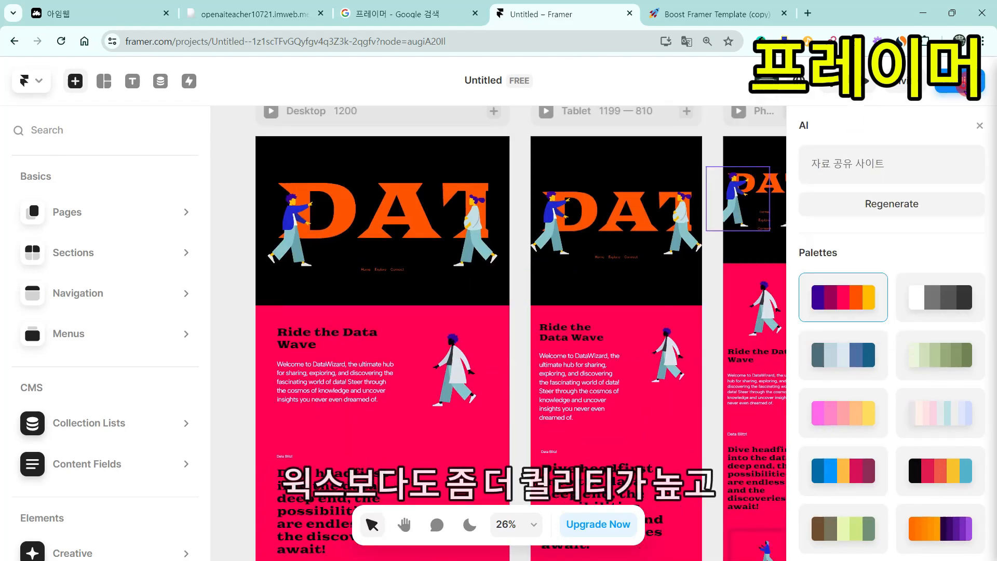
# Step: Publish the site, open the live link, and browse Framer's pricing plans
pyautogui.click(898, 310)
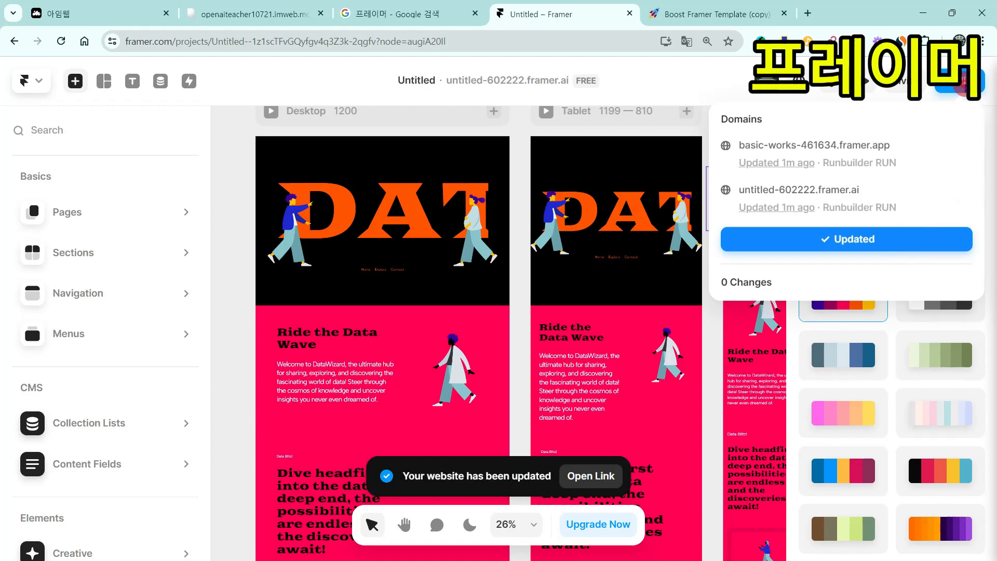
pyautogui.click(591, 476)
pyautogui.scroll(-2, 759, 271)
pyautogui.scroll(-10, 805, 204)
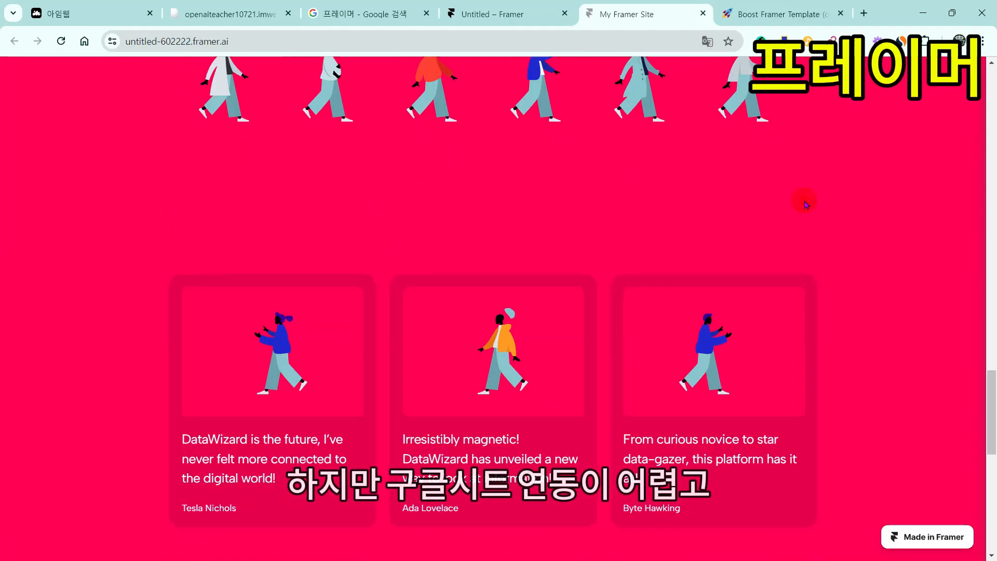
pyautogui.scroll(15, 804, 204)
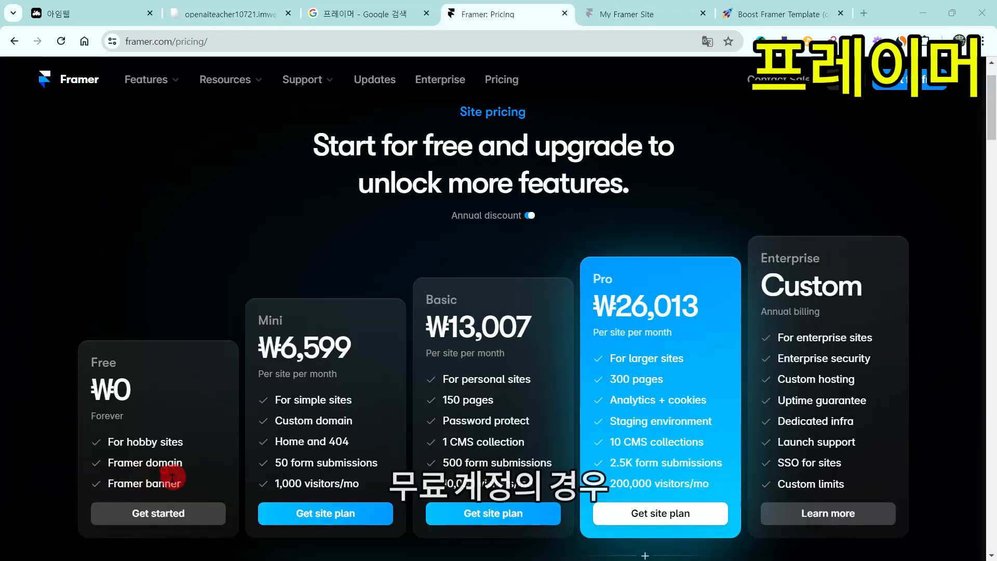
pyautogui.scroll(-1, 161, 429)
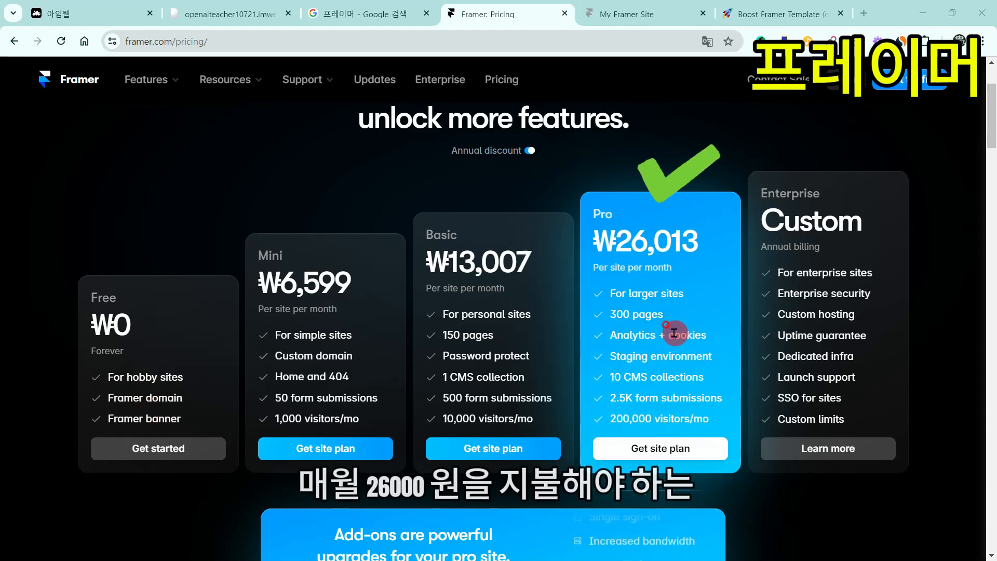
pyautogui.scroll(-9, 664, 330)
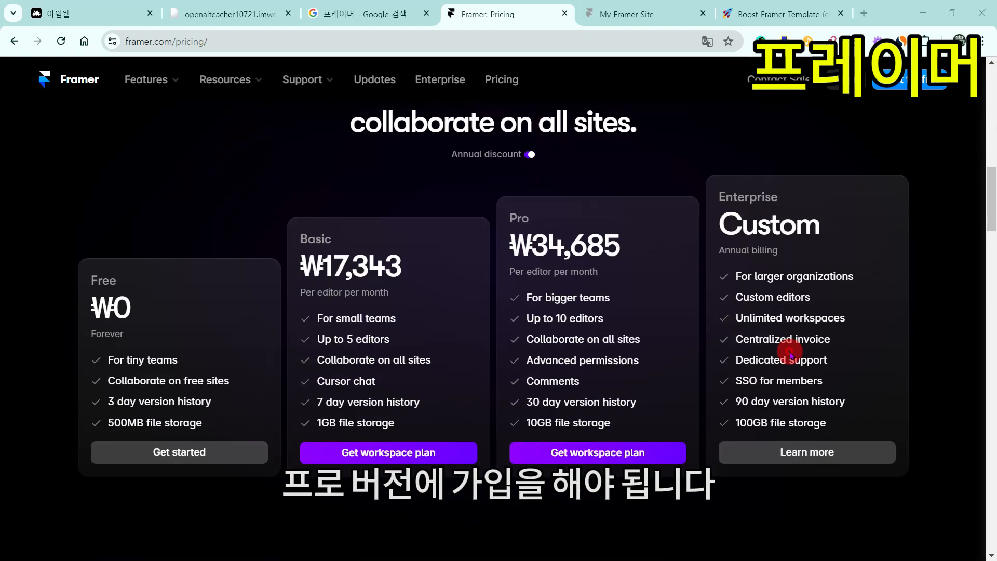
pyautogui.scroll(-8, 790, 356)
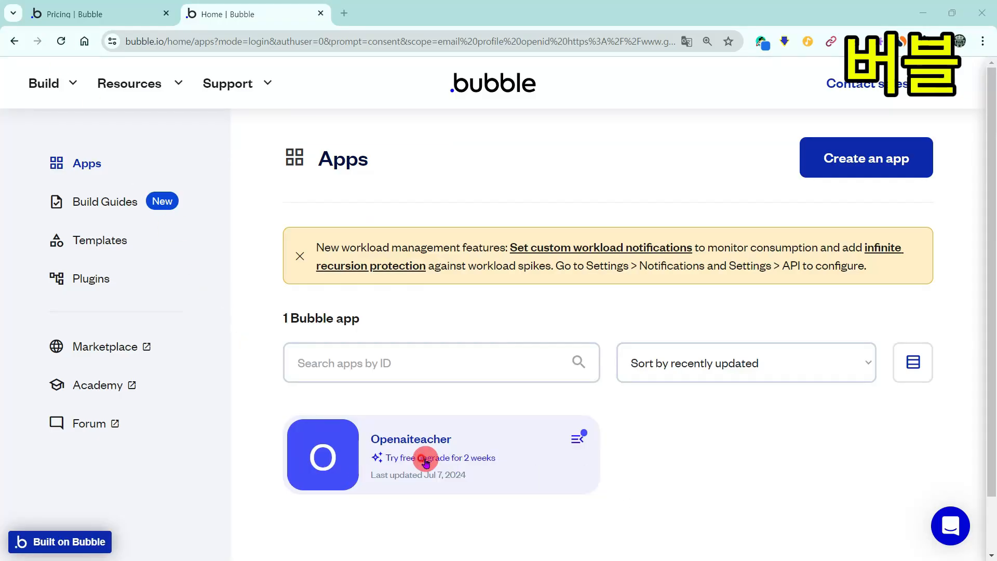
# Step: Open Openaiteacher in the editor and bring up the Runbuild Text Header's text property
pyautogui.click(426, 460)
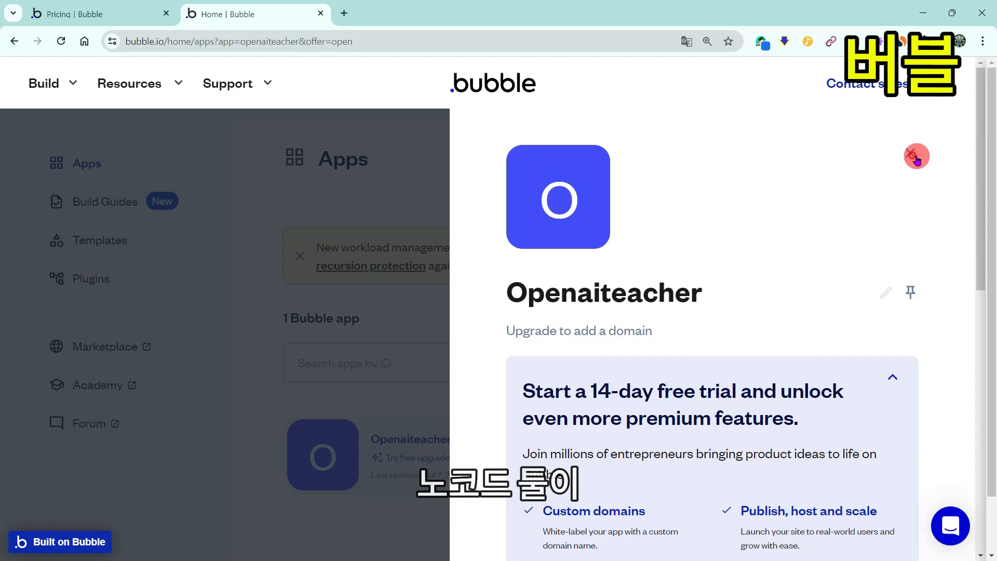
pyautogui.click(915, 156)
pyautogui.click(348, 455)
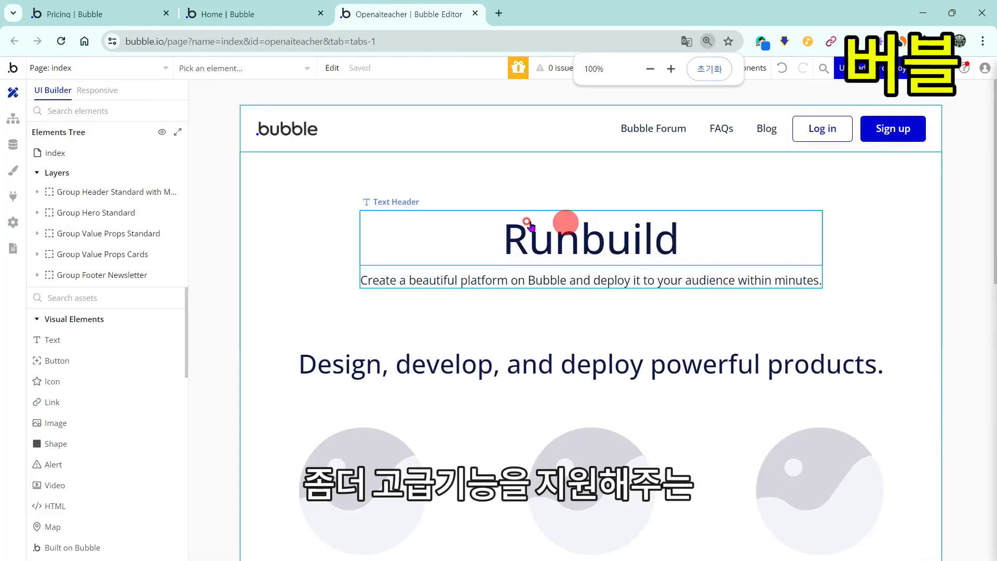
pyautogui.doubleClick(571, 243)
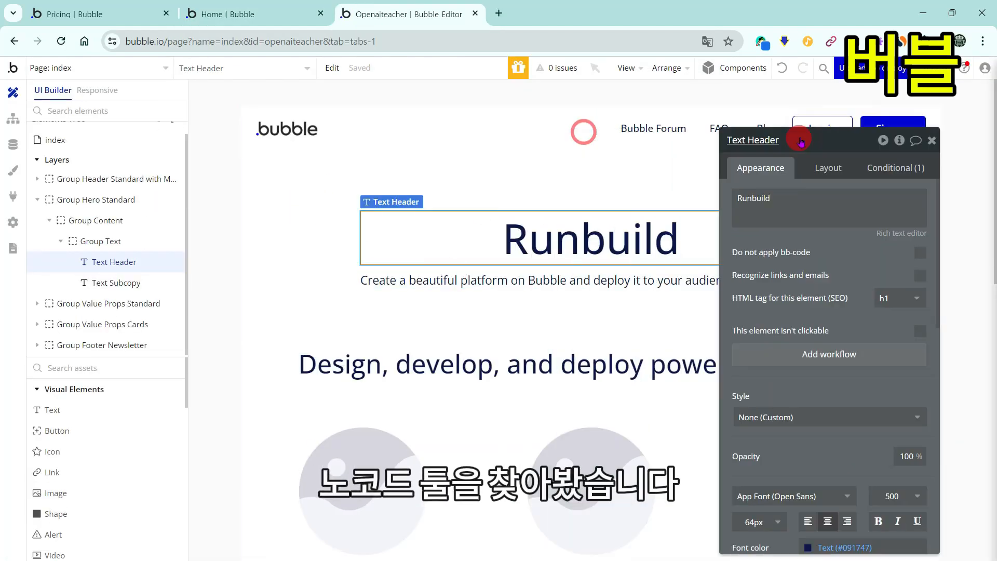
pyautogui.click(769, 190)
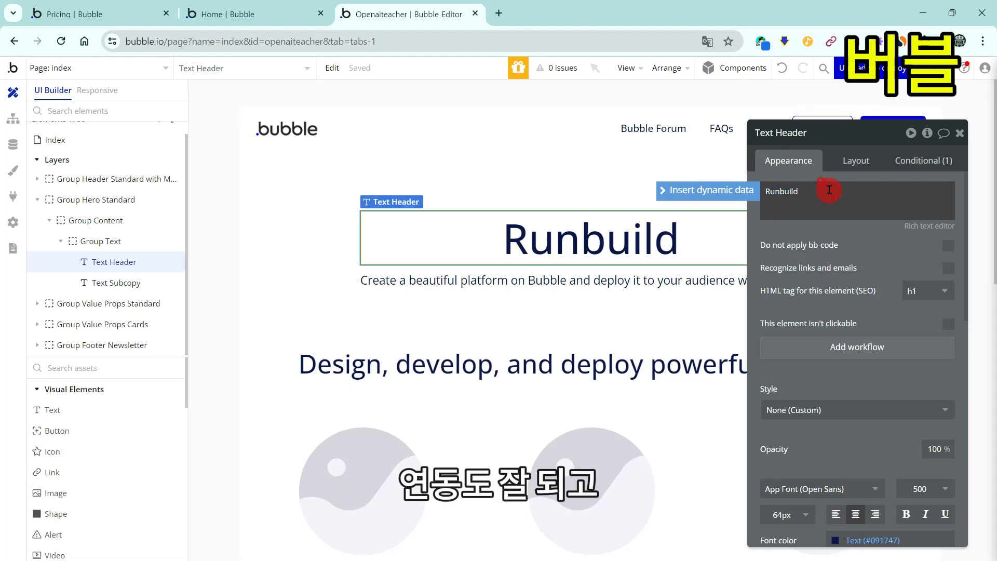
# Step: Make the heading read Runbuild!! and inspect the hero group and other page elements
pyautogui.write('!!')
pyautogui.click(723, 247)
pyautogui.click(519, 280)
pyautogui.click(578, 378)
pyautogui.click(95, 137)
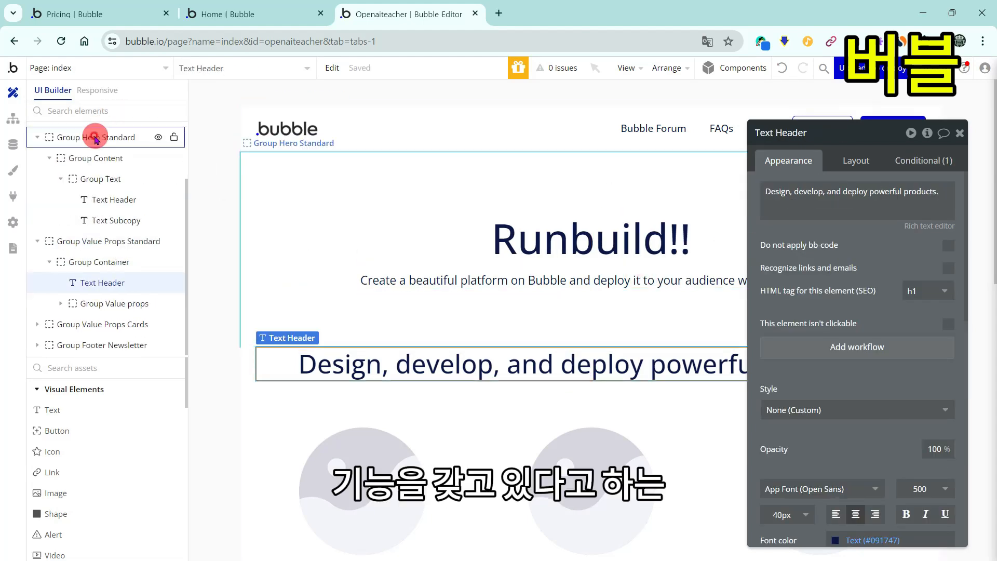
pyautogui.click(89, 92)
pyautogui.click(52, 89)
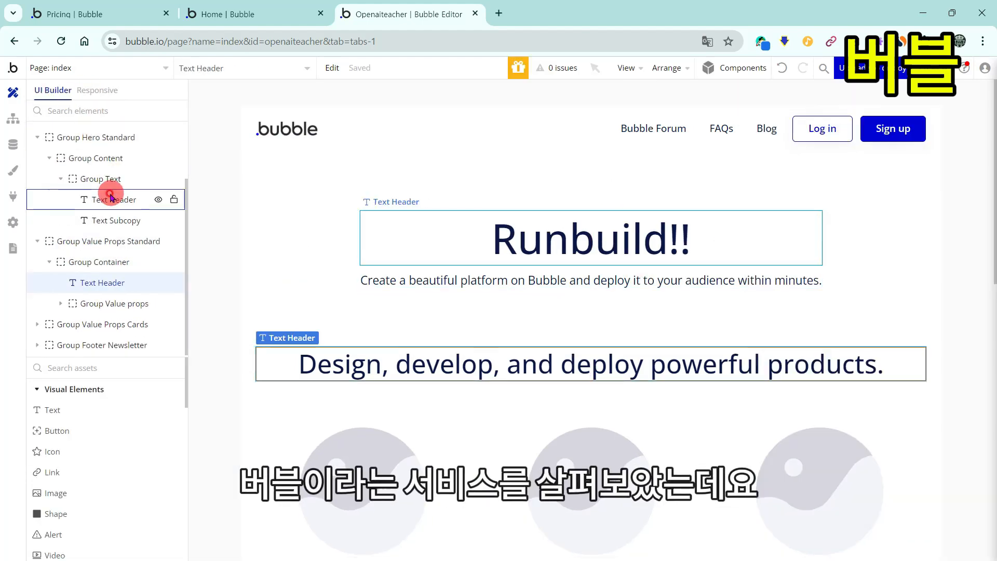
pyautogui.click(114, 303)
pyautogui.scroll(5, 467, 233)
pyautogui.scroll(-6, 571, 259)
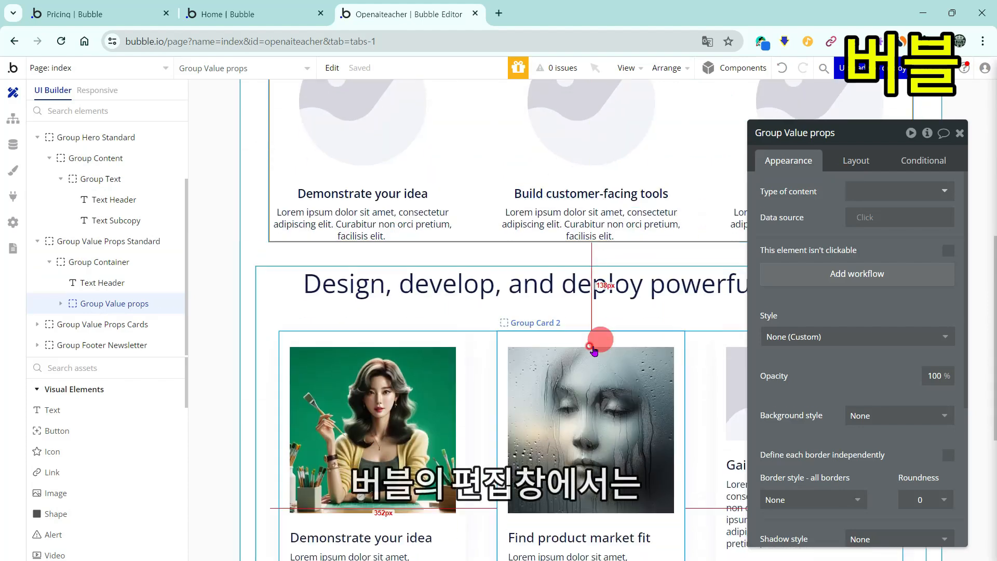
# Step: Upload the painter image as the third card's Image C
pyautogui.click(596, 353)
pyautogui.moveTo(843, 142); pyautogui.dragTo(932, 136)
pyautogui.click(834, 405)
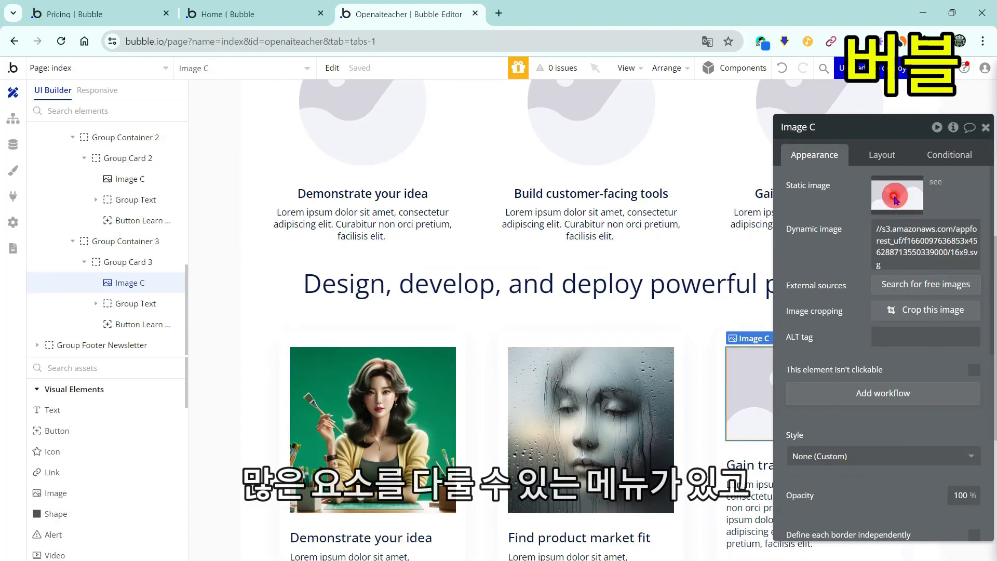
pyautogui.click(896, 196)
pyautogui.doubleClick(476, 366)
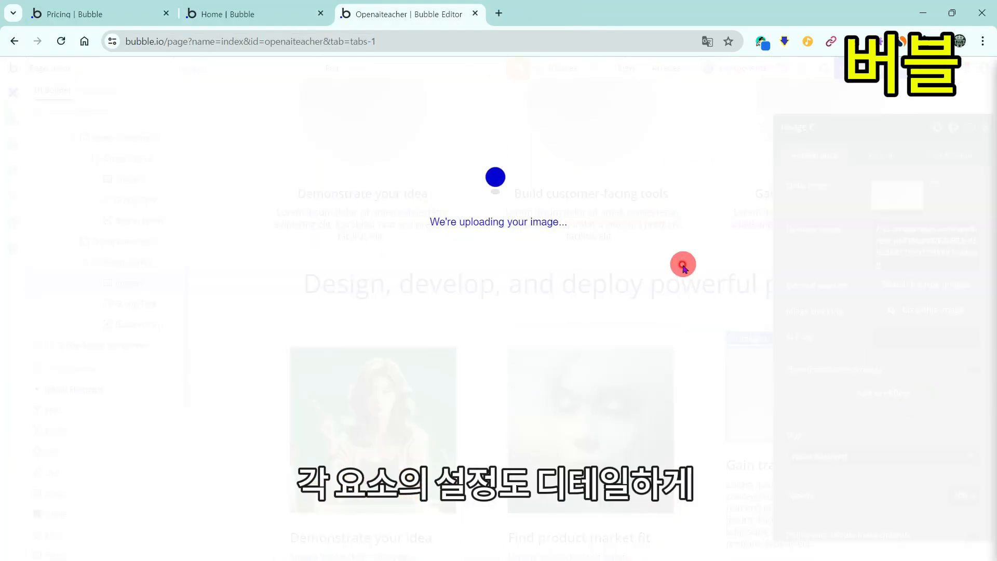
# Step: Centre-align the footer's Text Products label
pyautogui.scroll(-3, 690, 257)
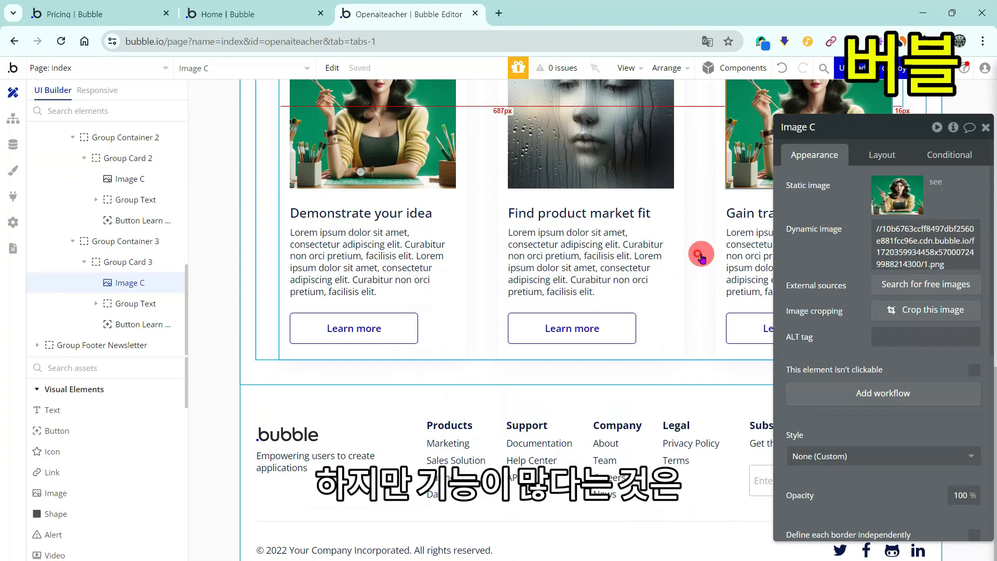
pyautogui.click(450, 425)
pyautogui.scroll(-3, 924, 256)
pyautogui.click(881, 379)
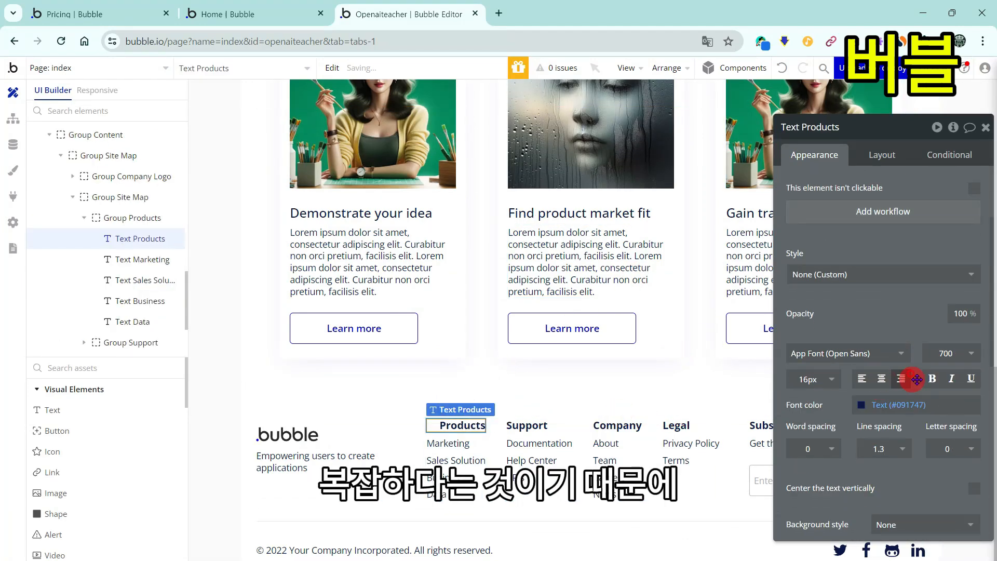
pyautogui.scroll(-1, 596, 378)
pyautogui.click(522, 403)
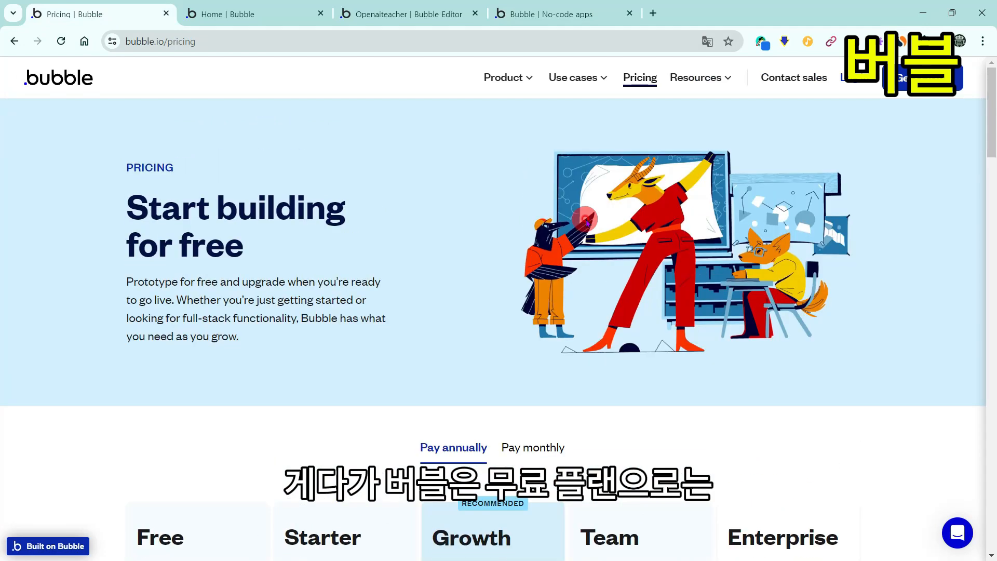
# Step: Scroll the bubble.io/pricing page down to the plan cards
pyautogui.scroll(-7, 585, 222)
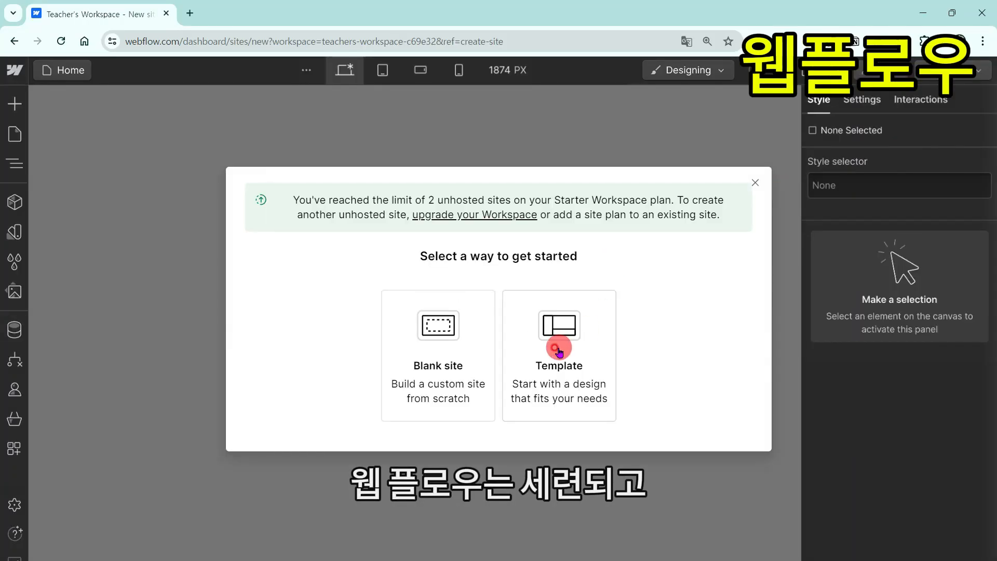
# Step: Choose Template in Webflow's new-site dialog and scroll through the starter templates
pyautogui.click(556, 338)
pyautogui.scroll(-5, 472, 240)
pyautogui.scroll(-5, 470, 236)
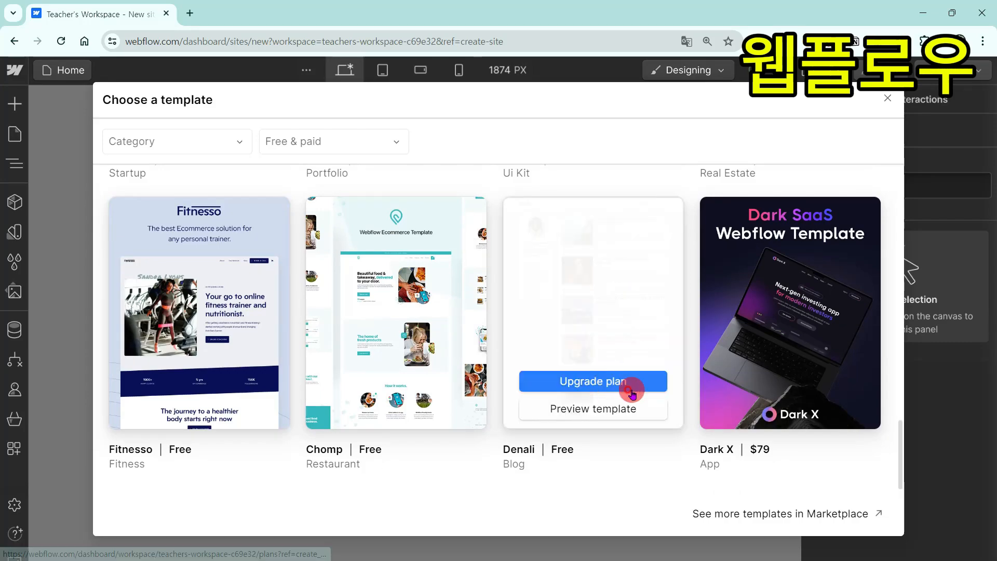
pyautogui.scroll(10, 623, 333)
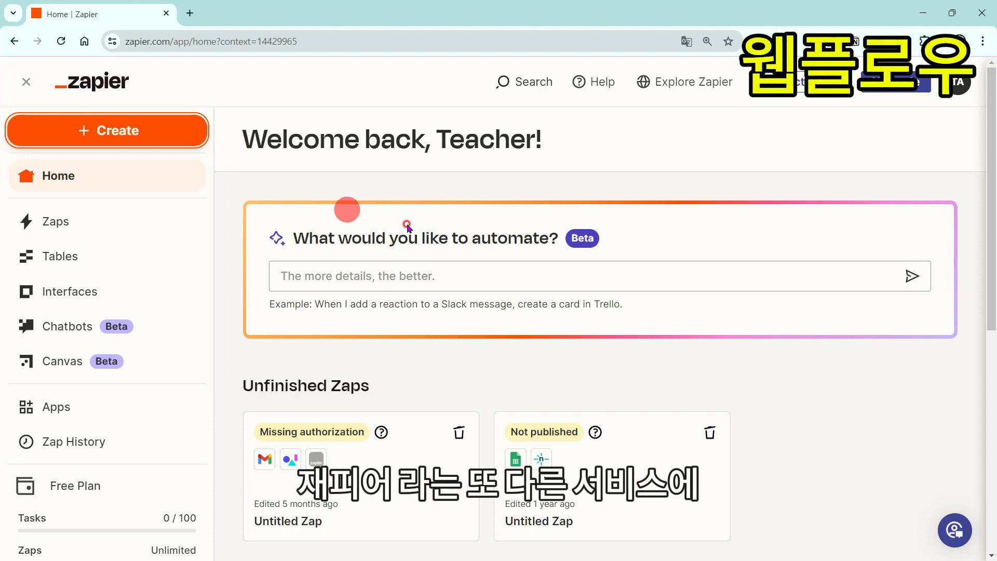
# Step: Create a new Zap using Google Sheets' New or Updated Spreadsheet Row as its trigger
pyautogui.click(105, 125)
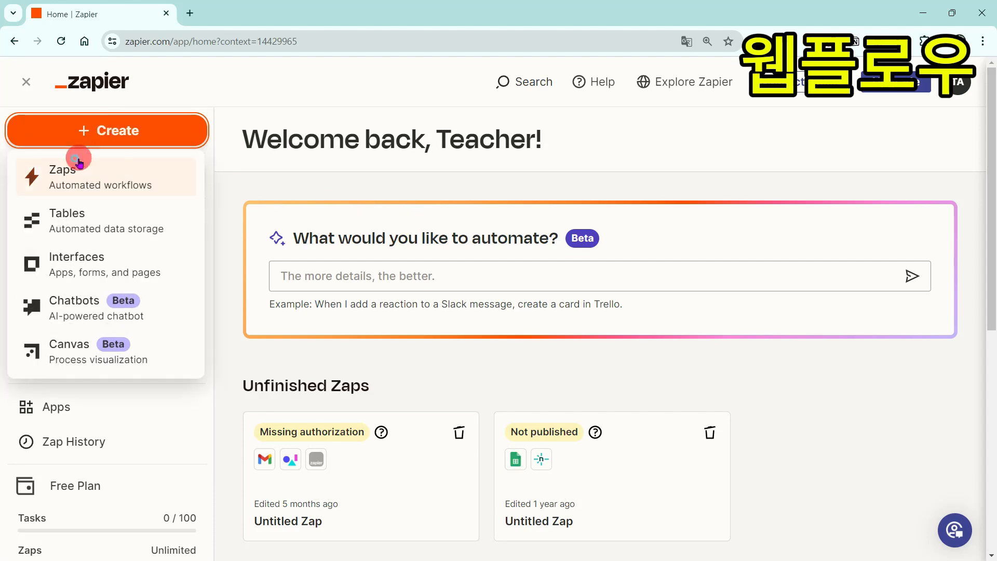
pyautogui.click(78, 166)
pyautogui.click(501, 312)
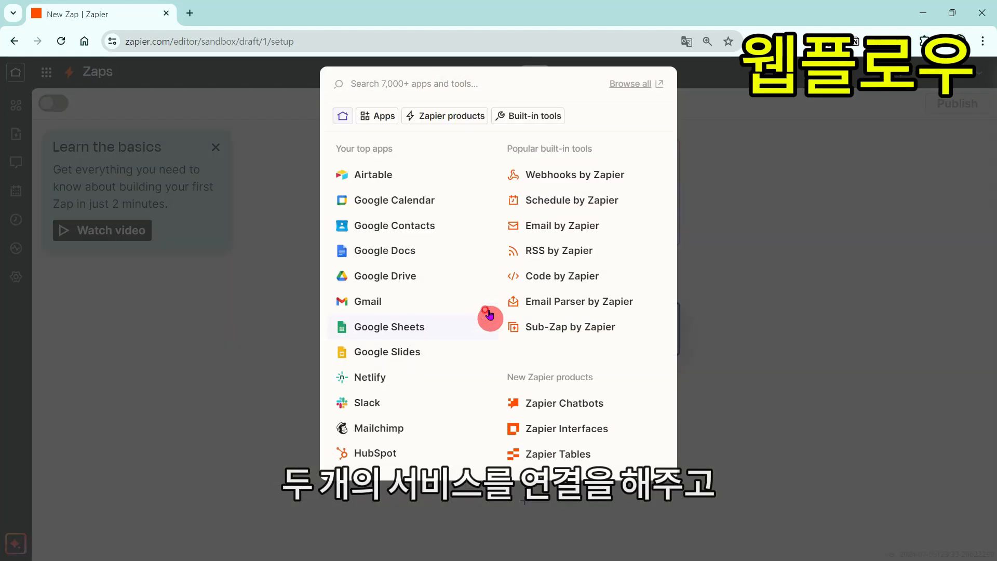
pyautogui.click(490, 320)
pyautogui.click(760, 320)
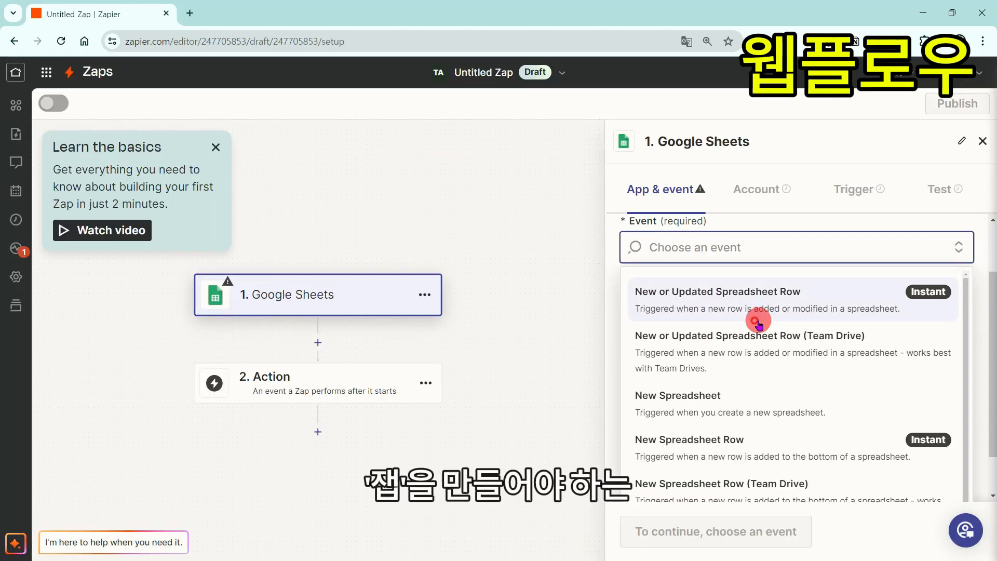
pyautogui.click(798, 302)
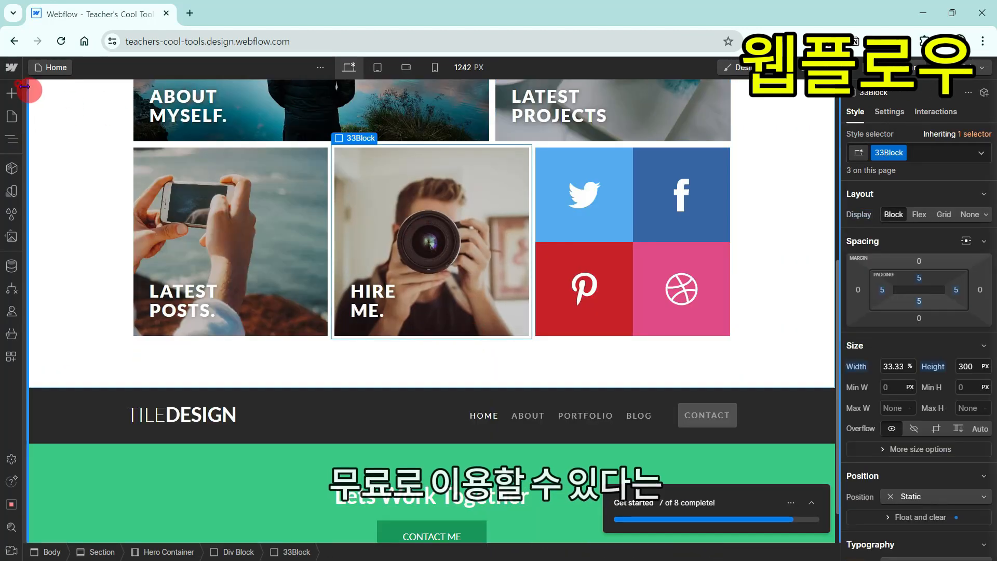
# Step: Add a Block Quote from Typography under the Hire Me tile and edit its placeholder Quote text
pyautogui.click(12, 92)
pyautogui.scroll(-5, 83, 260)
pyautogui.click(129, 318)
pyautogui.doubleClick(464, 351)
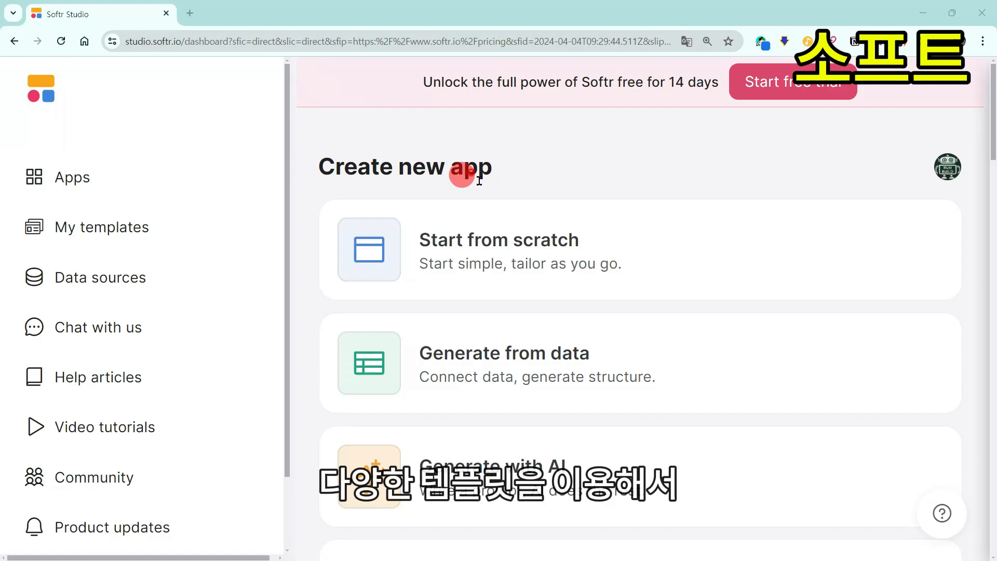
# Step: Start a new Softr app, preview the Employee Directory template, then choose Generate from data
pyautogui.scroll(-6, 468, 174)
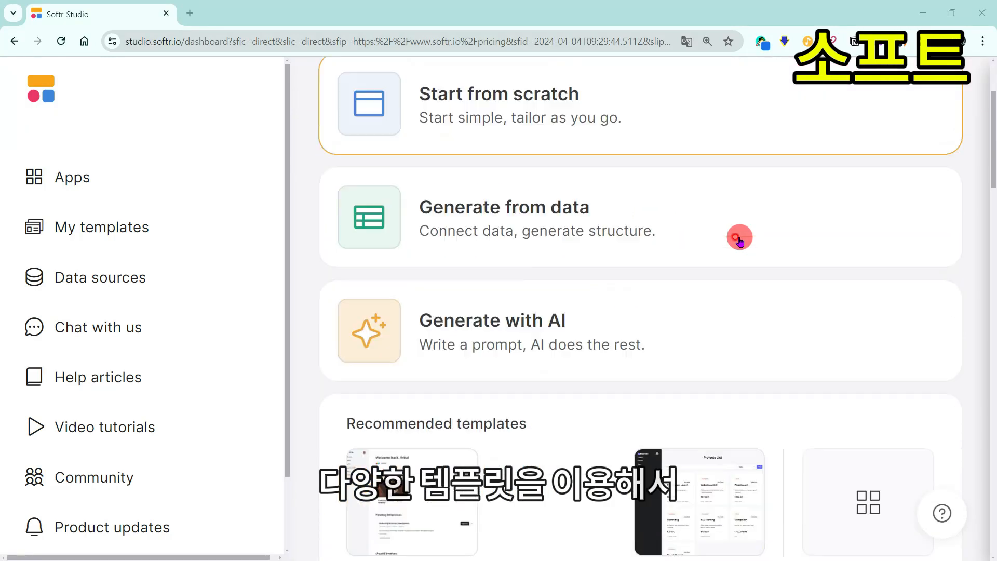
pyautogui.click(905, 361)
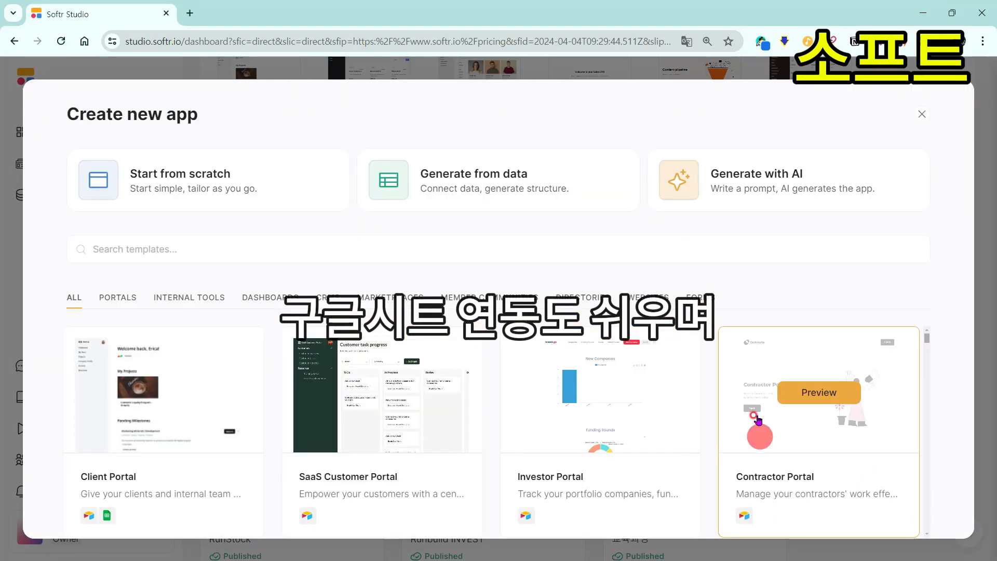
pyautogui.scroll(-10, 759, 419)
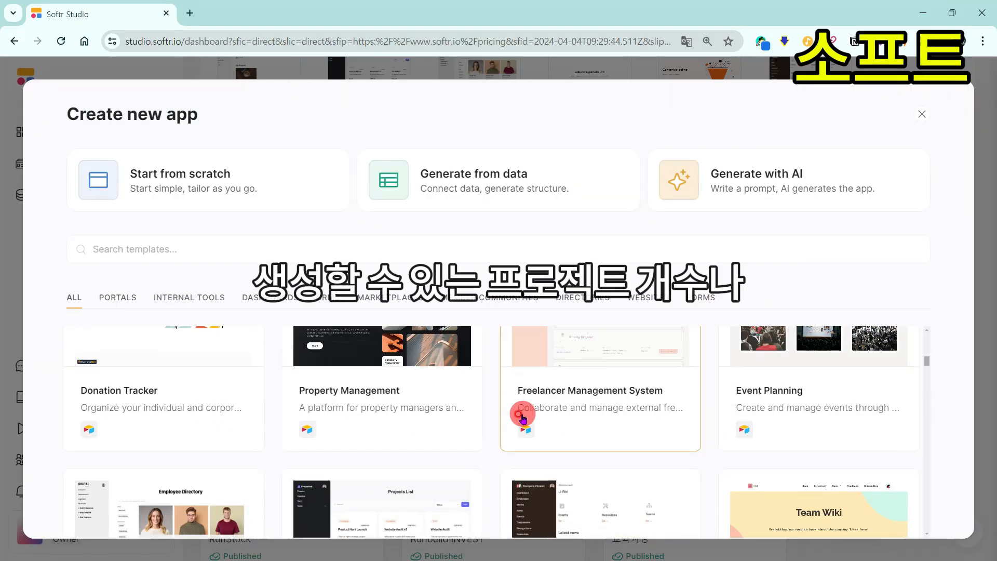
pyautogui.click(178, 395)
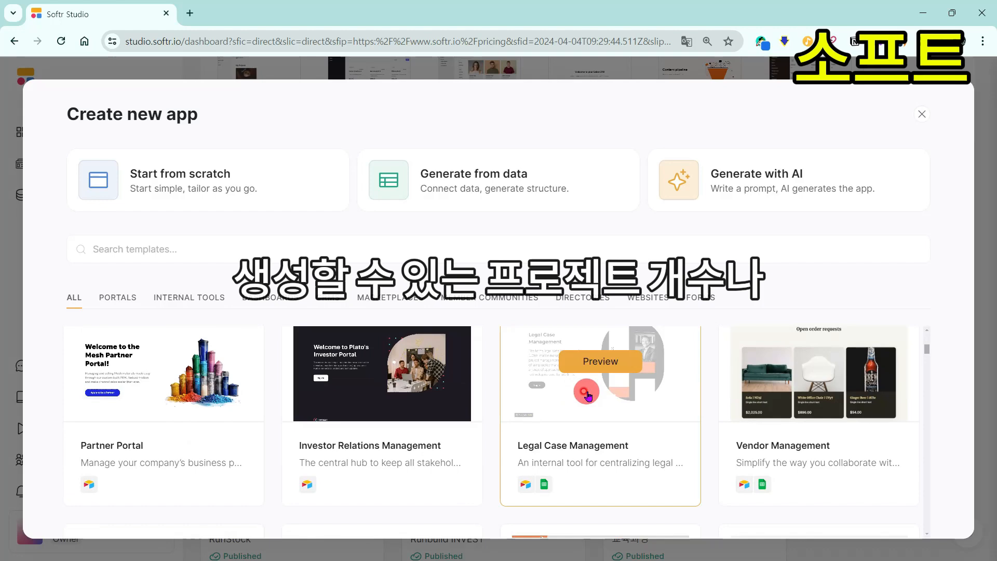
pyautogui.scroll(-5, 583, 394)
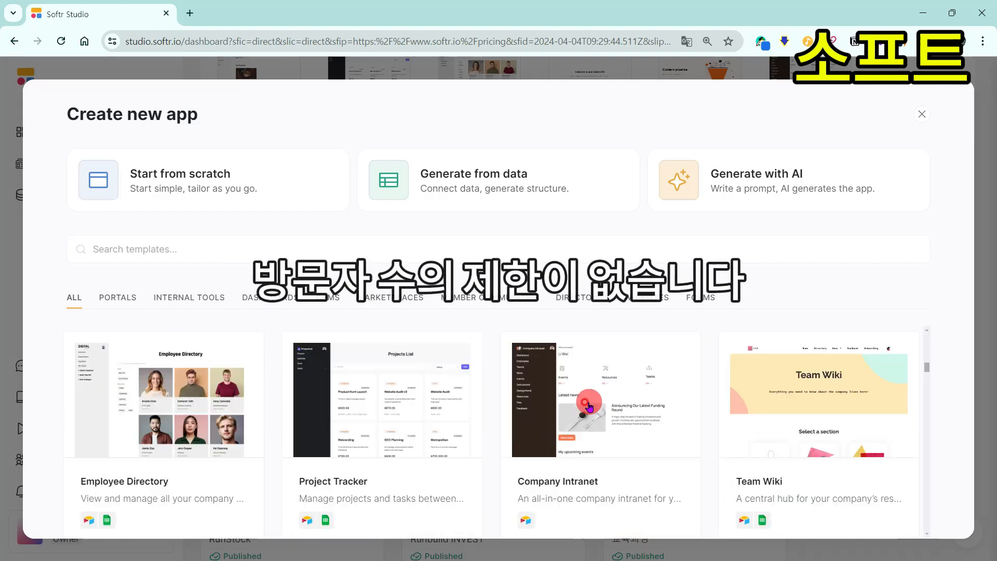
pyautogui.scroll(1, 586, 374)
pyautogui.click(493, 182)
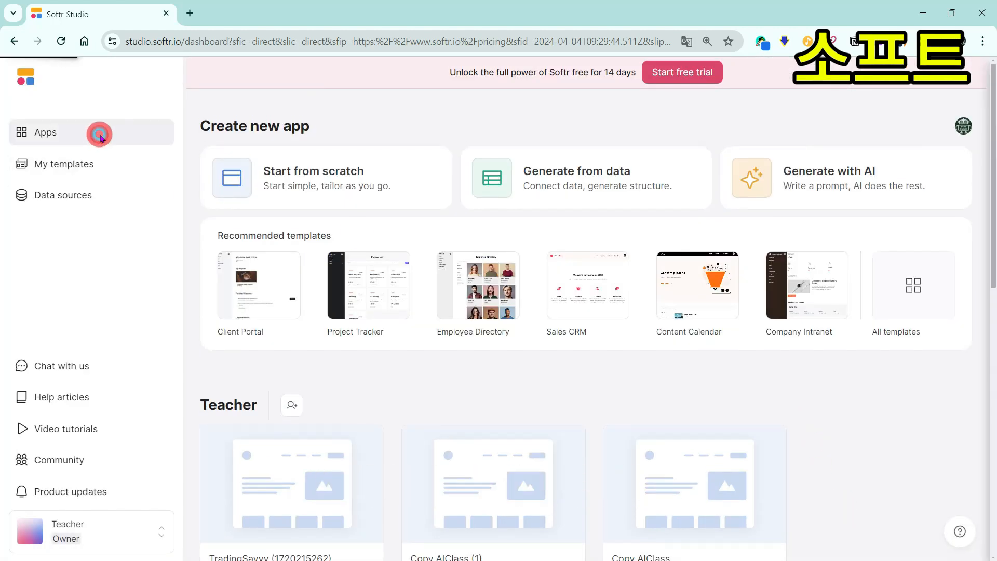
# Step: Write the prompt '구글시트의 데이터와 연결하여', swap in a suggested prompt, and preview the app
pyautogui.click(826, 196)
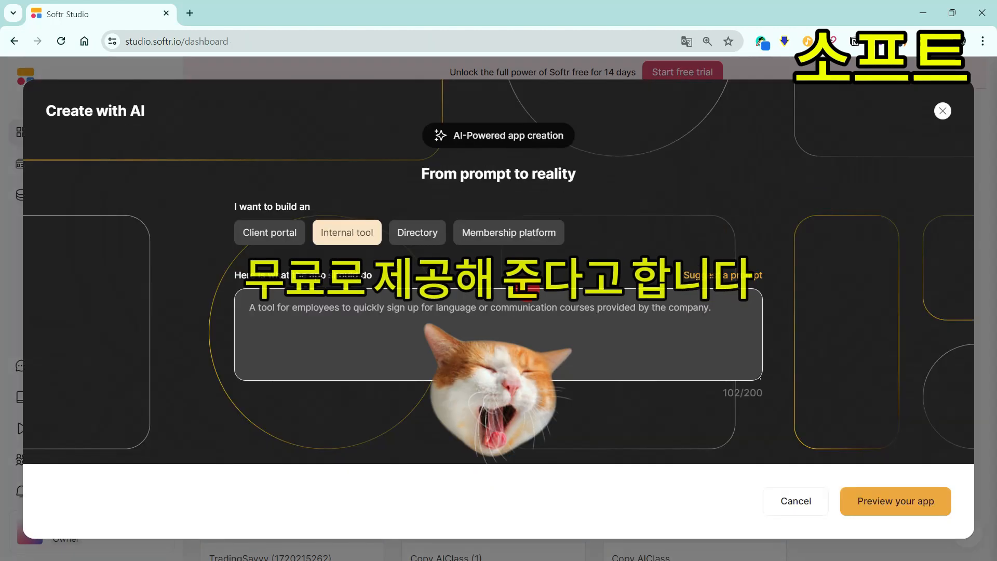
pyautogui.hotkey('ctrl', '+')
pyautogui.hotkey('ctrl', 'a')
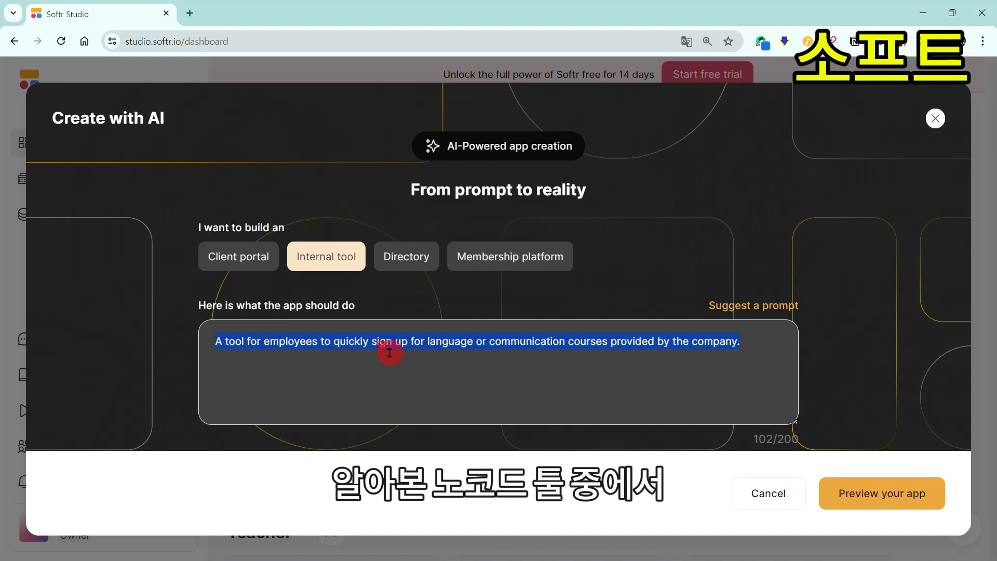
pyautogui.write('구글시트의 데이터와 연결하여 자료 공유 사이트를 만들어 주세요.')
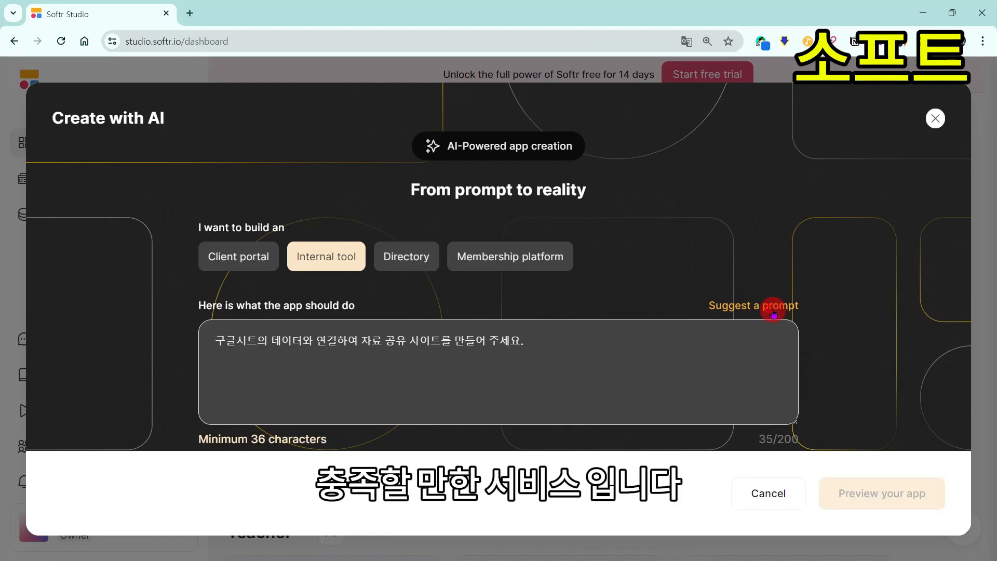
pyautogui.click(773, 310)
pyautogui.click(870, 493)
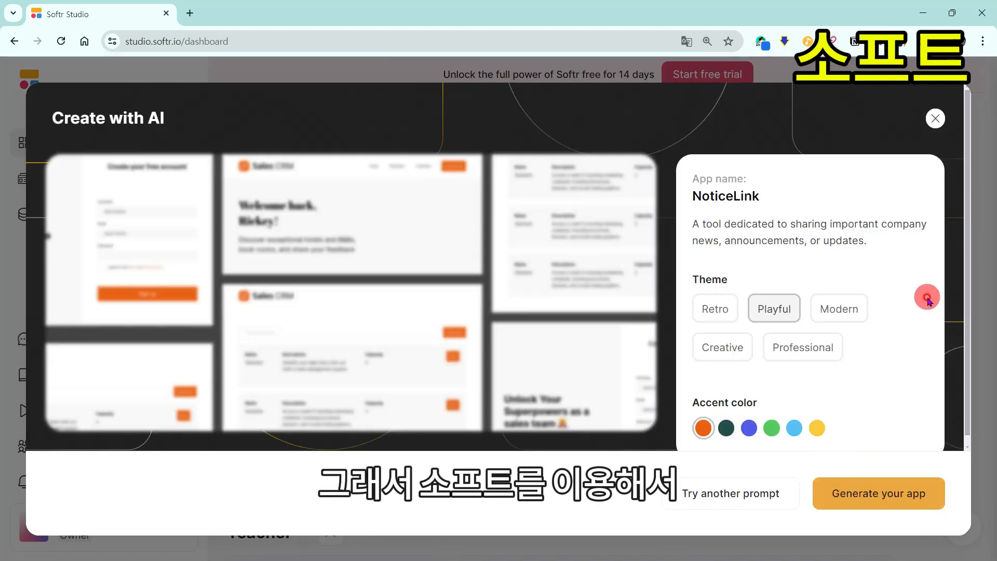
# Step: Try the Modern and Retro themes, generate, and build the app from the Google Sheets template
pyautogui.click(839, 309)
pyautogui.click(715, 309)
pyautogui.click(900, 507)
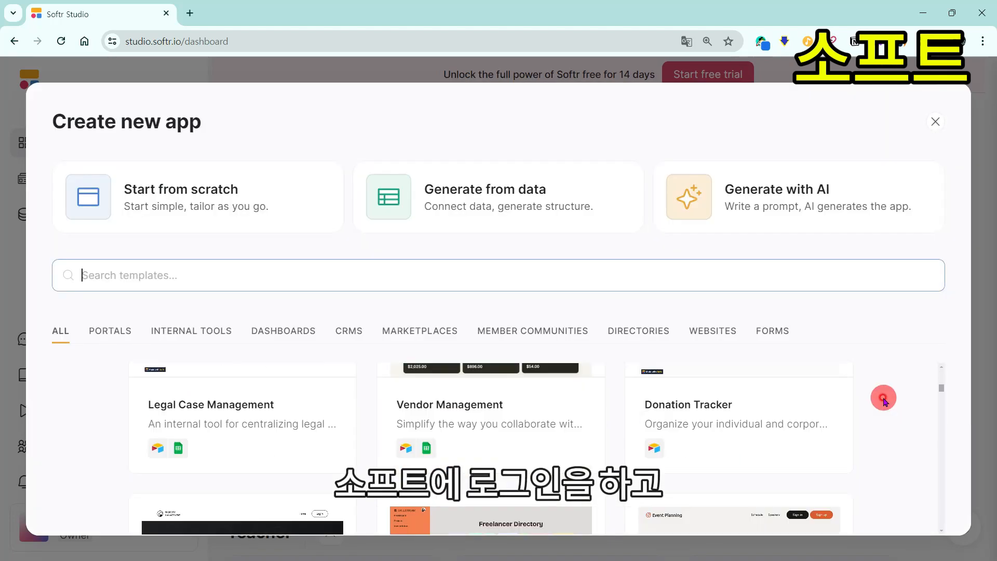
pyautogui.scroll(3, 883, 396)
pyautogui.scroll(-2, 884, 396)
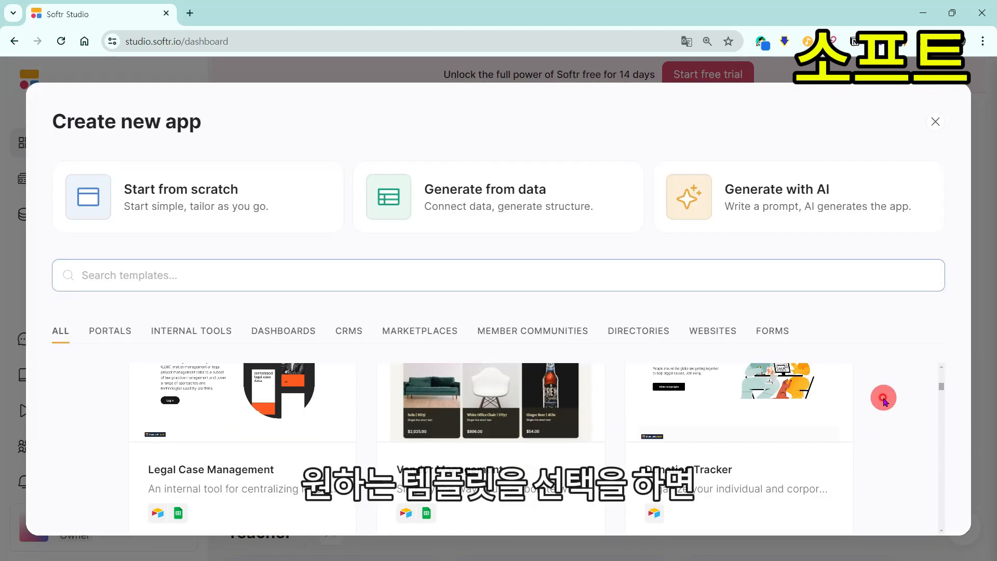
pyautogui.scroll(1, 497, 400)
pyautogui.click(496, 399)
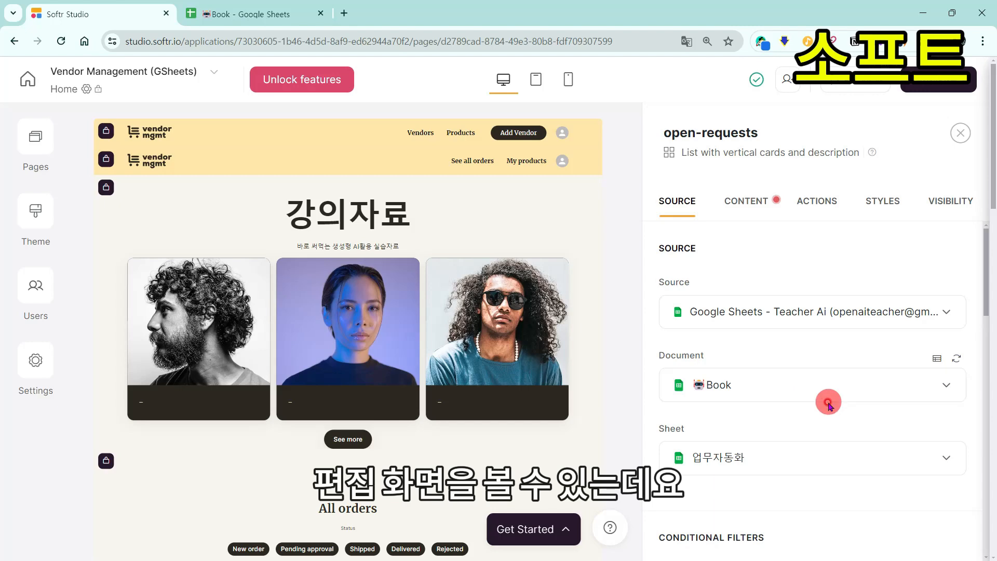
# Step: Keep Book with its 업무자동화 sheet as the list block's data source
pyautogui.click(806, 382)
pyautogui.click(773, 399)
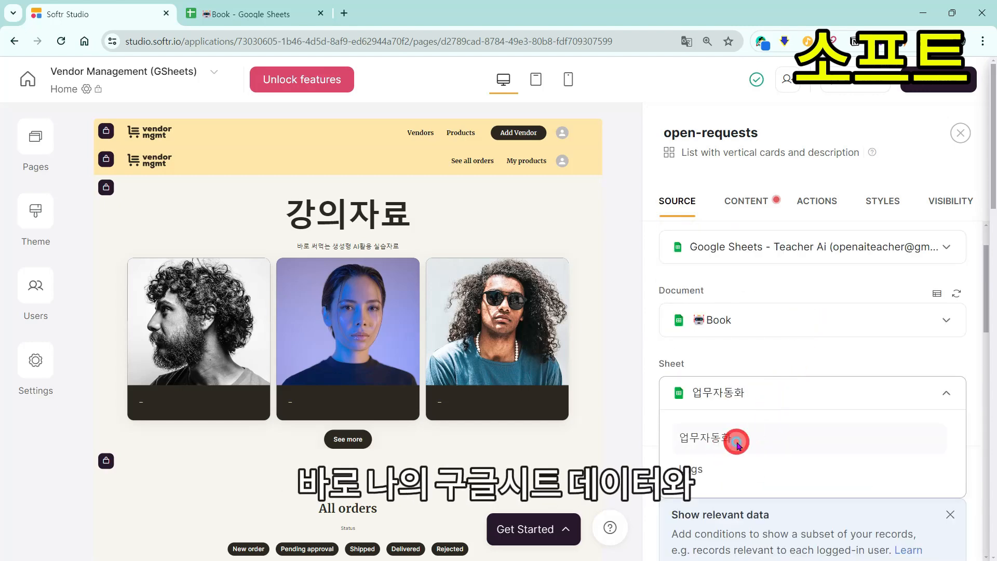
pyautogui.click(738, 441)
# Step: Under CONTENT, set card Image to the 이미지 column and heading to the 제목 column
pyautogui.click(746, 199)
pyautogui.scroll(-4, 789, 306)
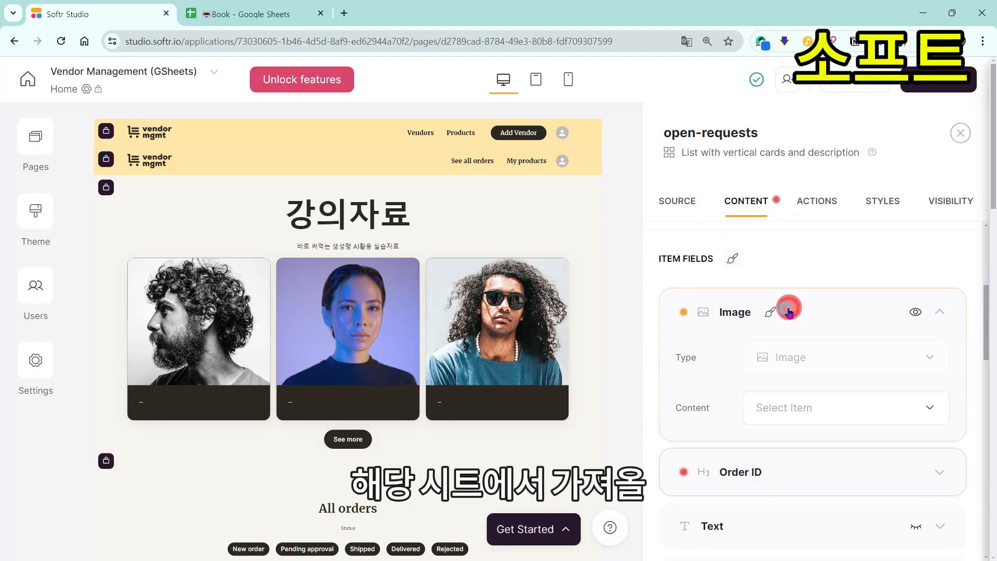
pyautogui.click(833, 412)
pyautogui.click(819, 542)
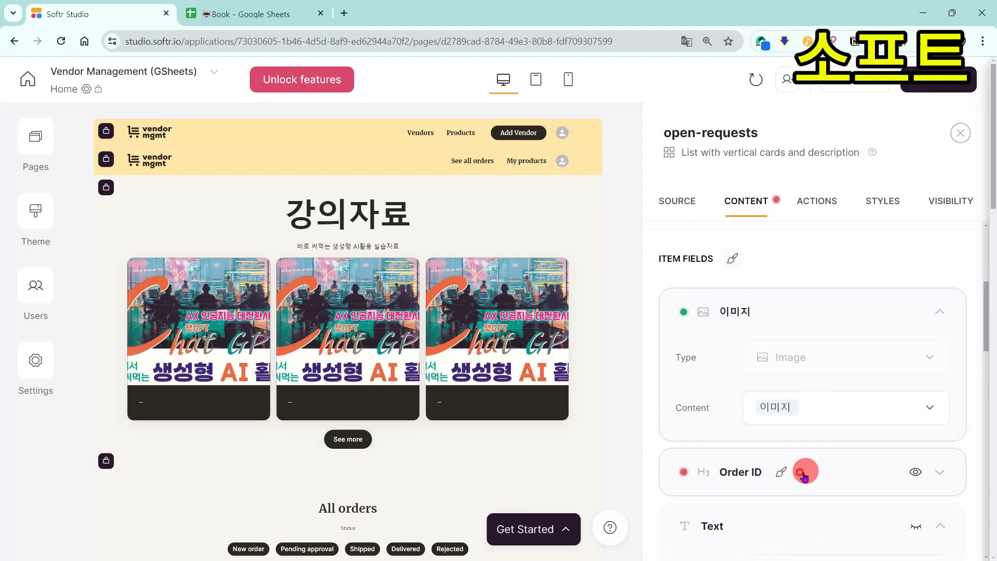
pyautogui.scroll(-4, 830, 467)
pyautogui.click(833, 373)
pyautogui.scroll(-1, 822, 492)
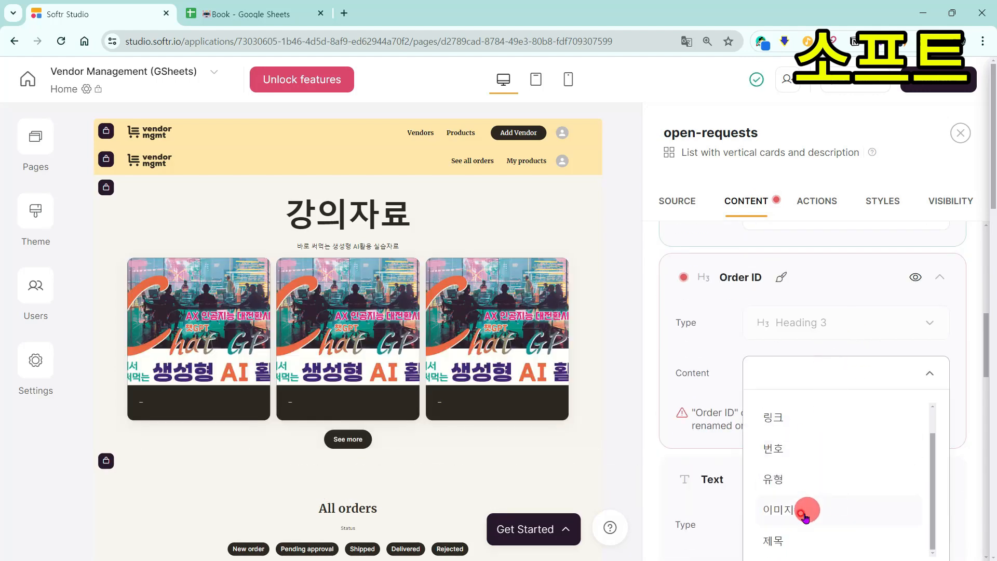
pyautogui.click(790, 539)
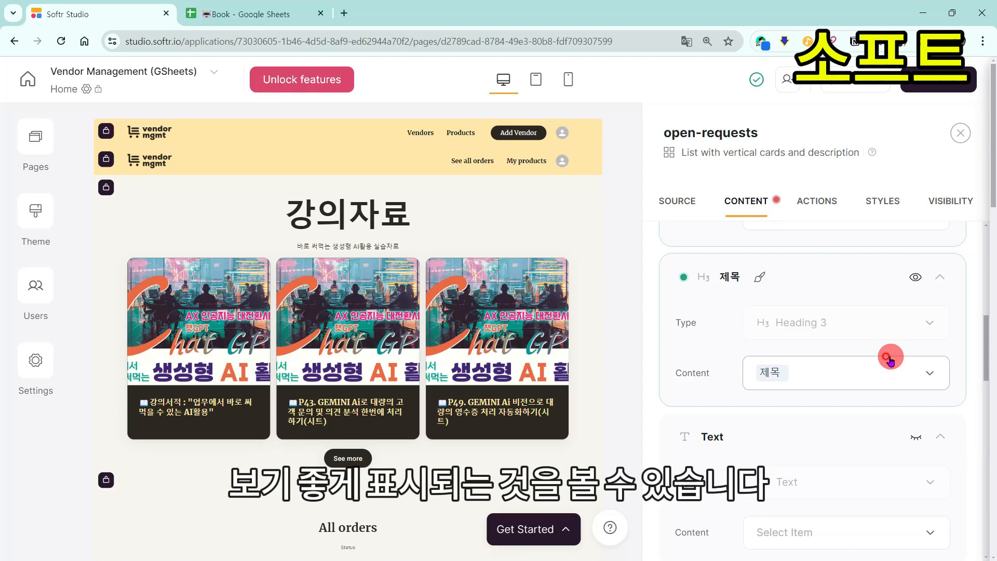
pyautogui.scroll(-10, 935, 353)
# Step: Publish the app and open the live softr.app site in a maximized browser tab
pyautogui.click(938, 79)
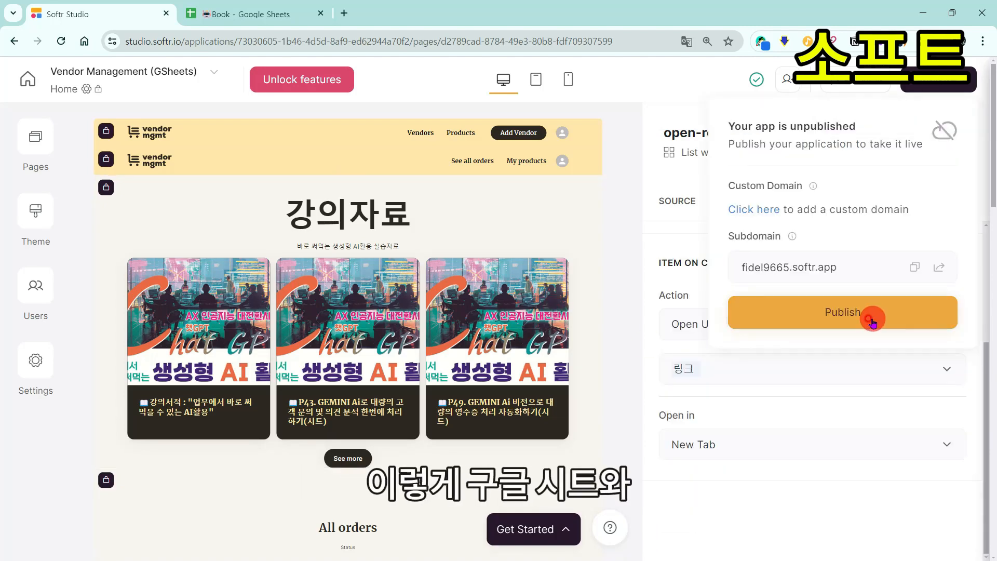
pyautogui.click(857, 313)
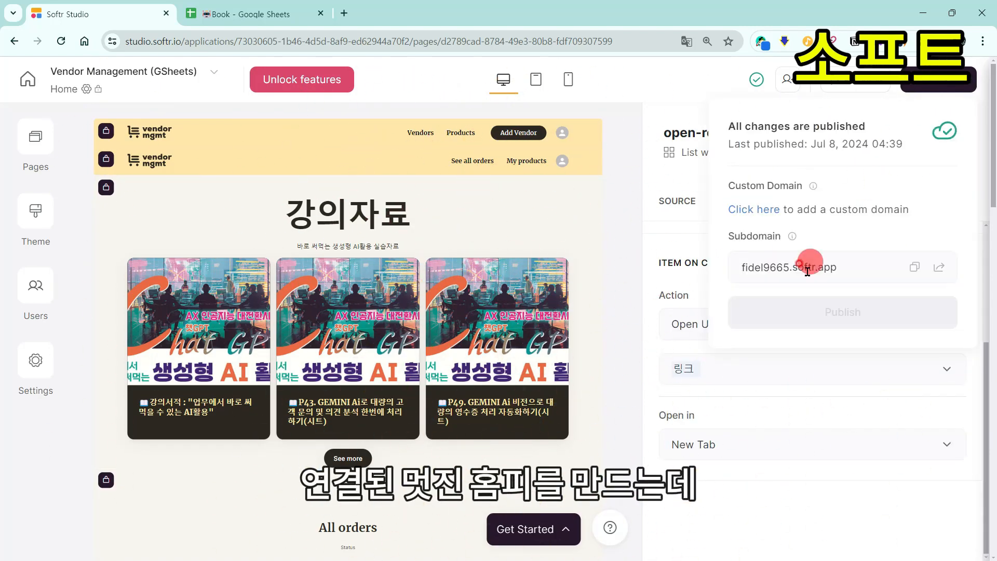
pyautogui.click(938, 267)
pyautogui.click(955, 18)
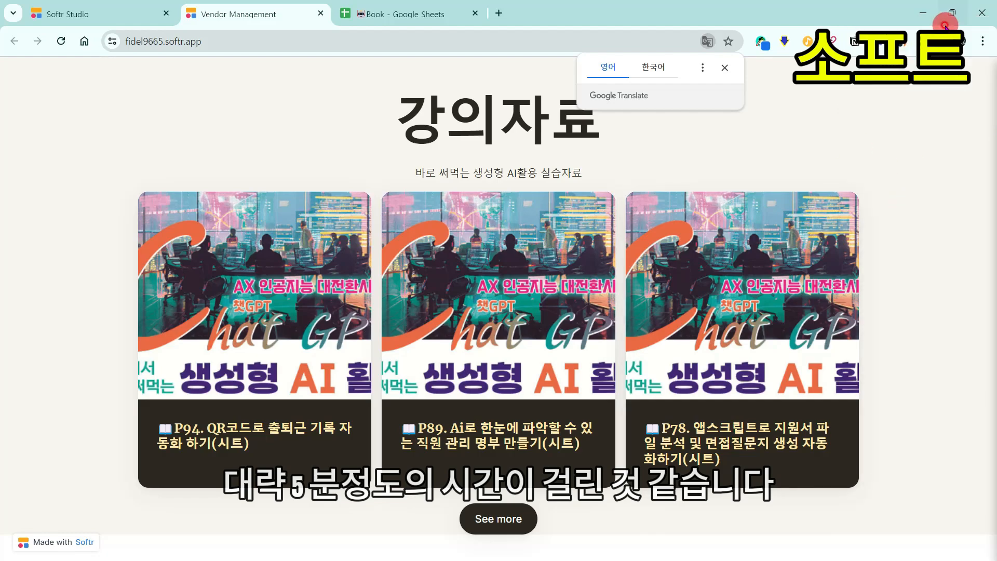
# Step: Adjust zoom on the live site's code editor hero and load more course cards with See more
pyautogui.scroll(-2, 756, 339)
pyautogui.scroll(2, 756, 339)
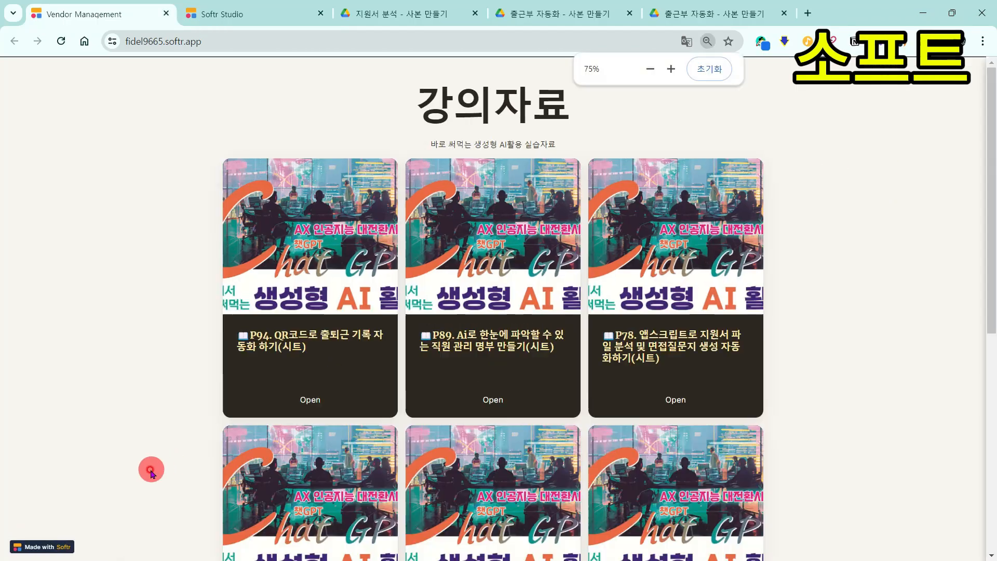
pyautogui.hotkey('ctrl', '+')
pyautogui.hotkey('ctrl', '+')
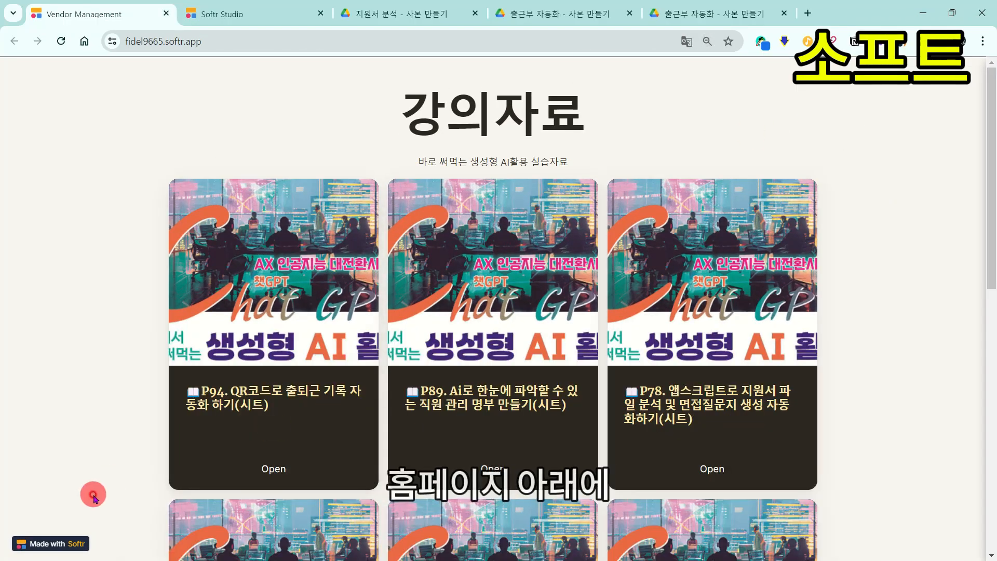
pyautogui.hotkey('ctrl', '+')
pyautogui.hotkey('ctrl', '+')
pyautogui.hotkey('ctrl', '-')
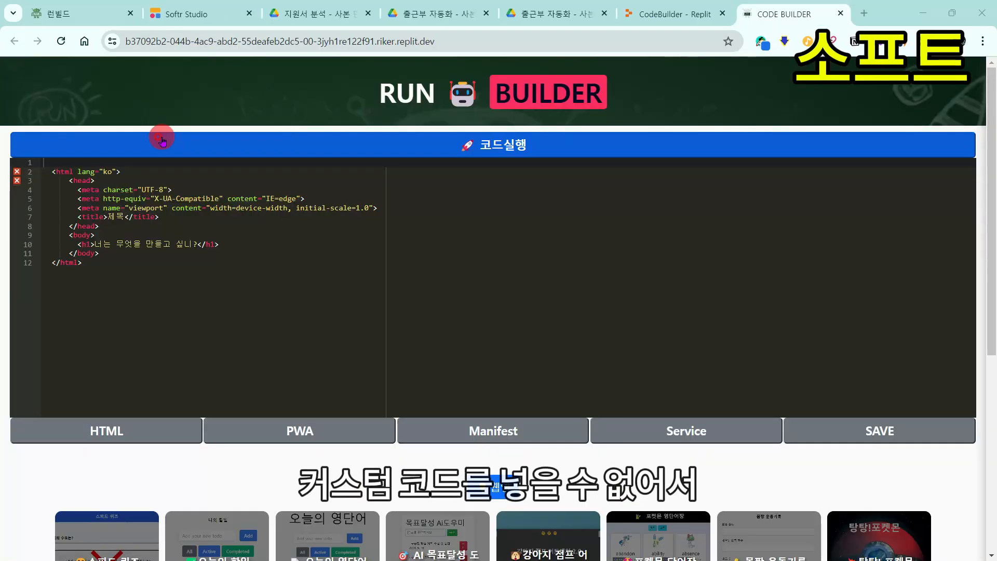
pyautogui.click(220, 258)
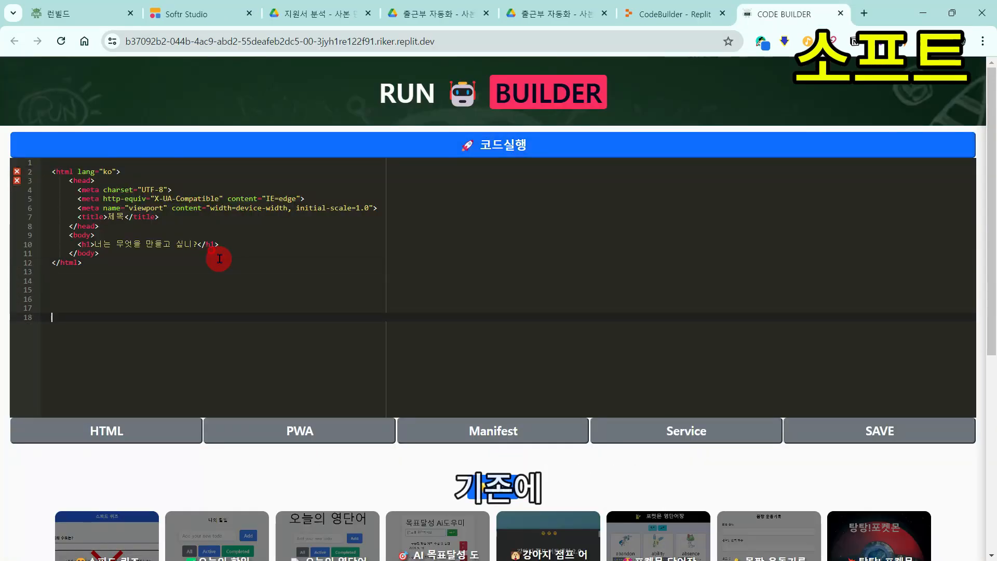
pyautogui.hotkey('ctrl', '+')
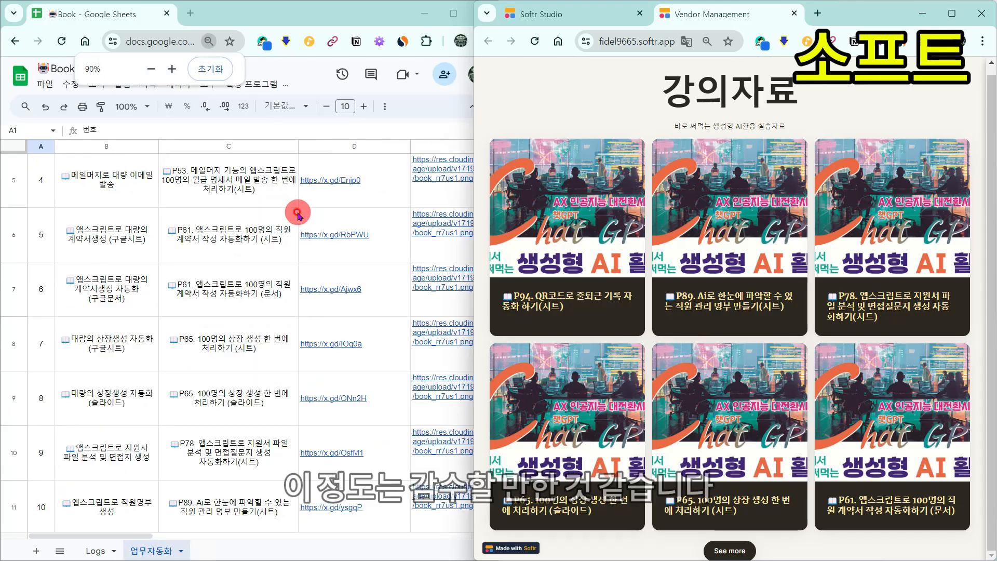
pyautogui.scroll(3, 329, 211)
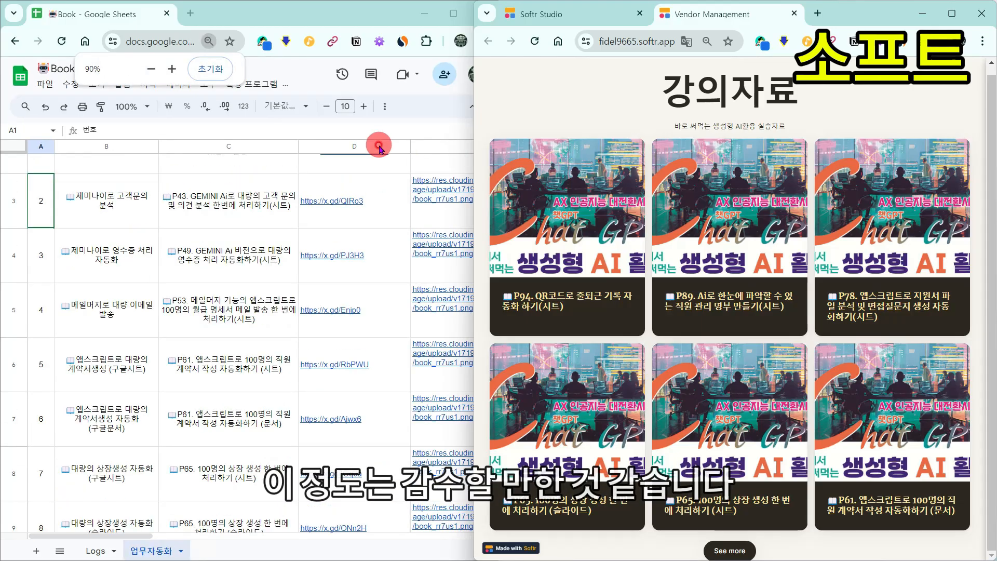
pyautogui.click(762, 552)
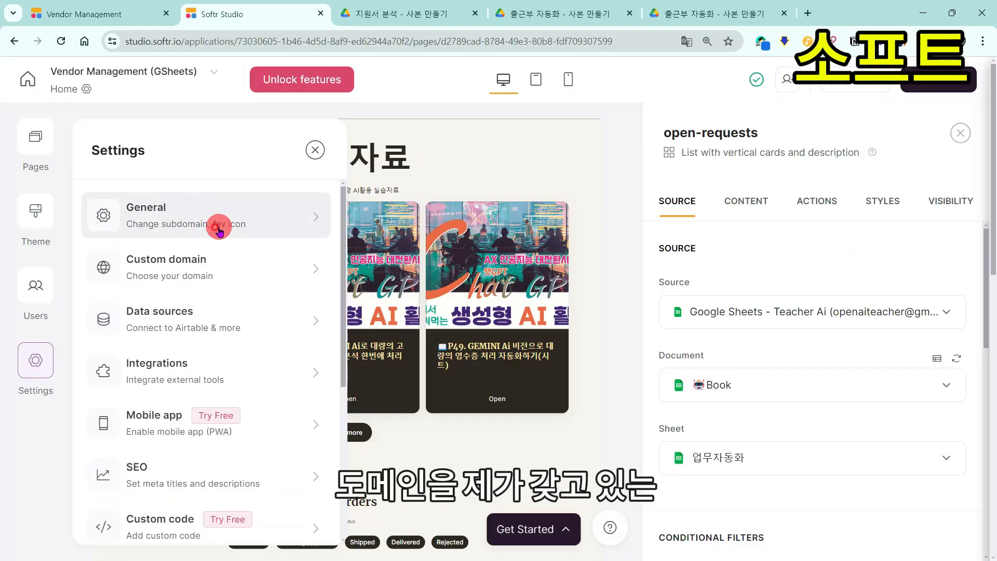
# Step: Try adding runbuild.kr as a custom domain, see the upgrade plans, then switch to aiclass.kr
pyautogui.click(264, 276)
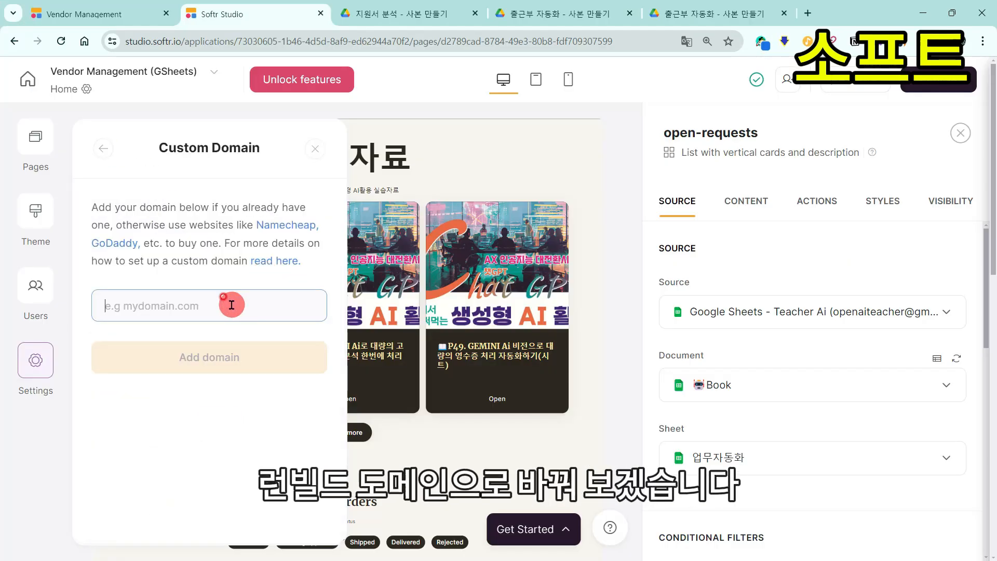
pyautogui.write('runbuild')
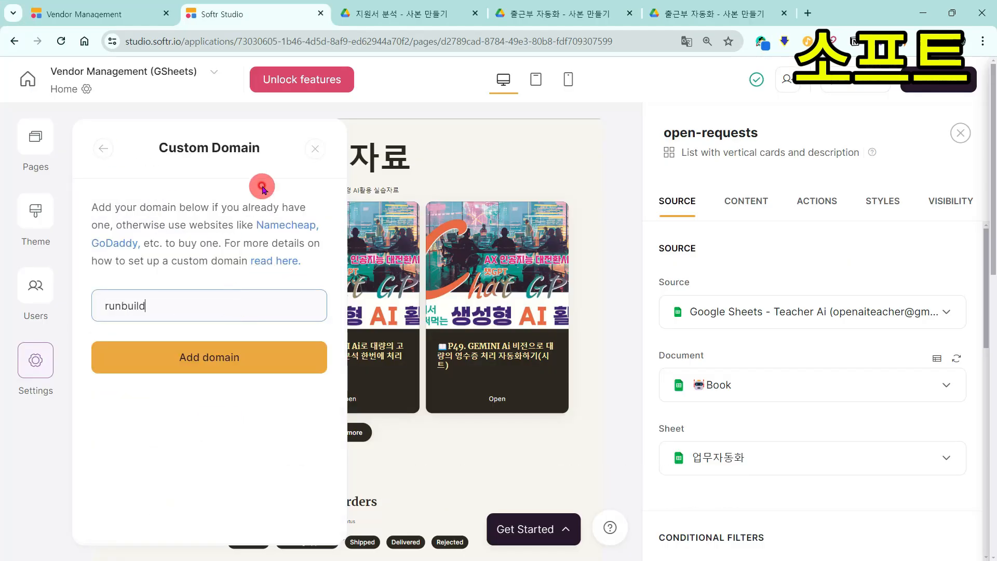
pyautogui.write('.kr')
pyautogui.click(296, 346)
pyautogui.click(637, 362)
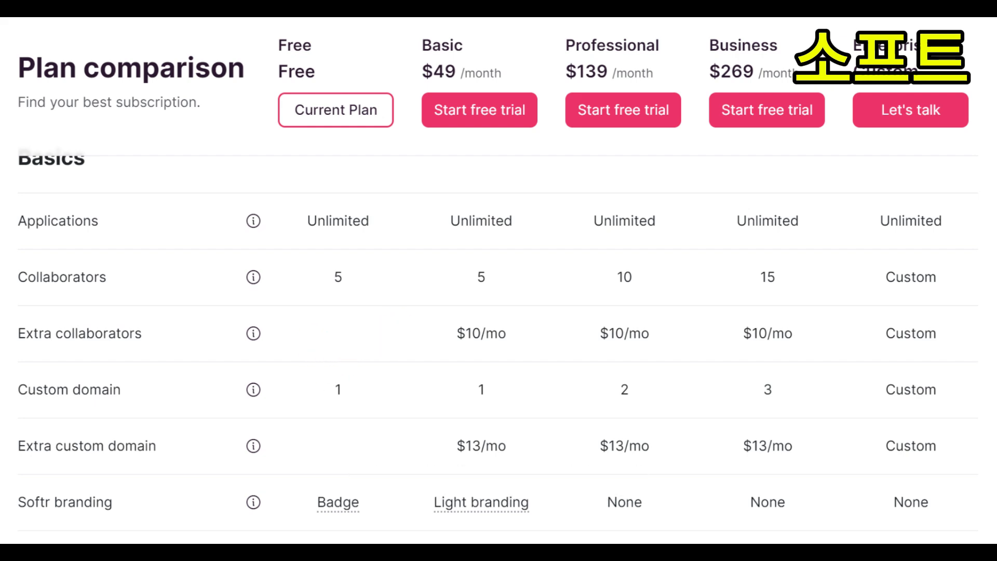
pyautogui.click(280, 342)
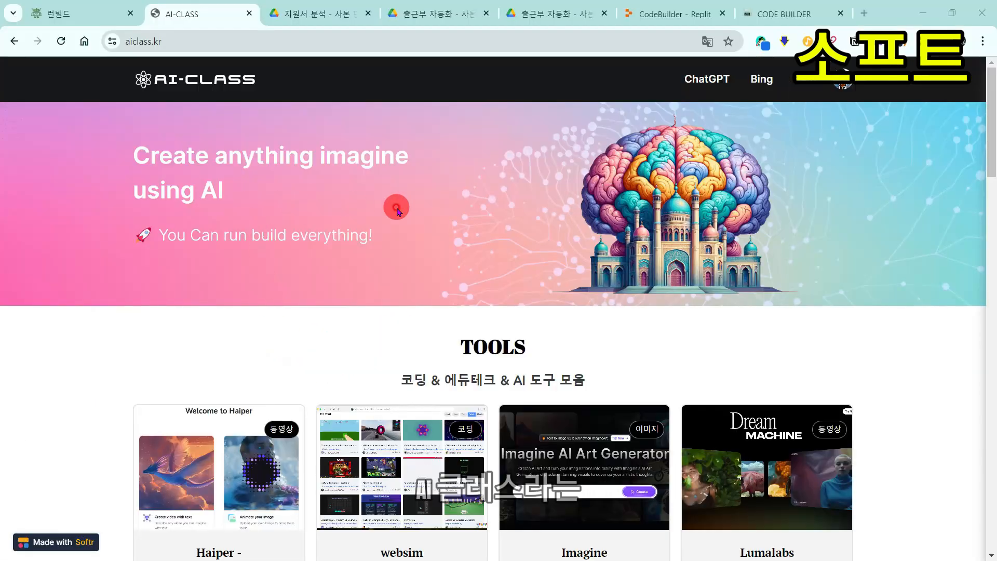
# Step: Scroll through the AI-CLASS and 강의자료 sites, reset zoom, and view Softr pricing via the badge
pyautogui.scroll(-6, 397, 210)
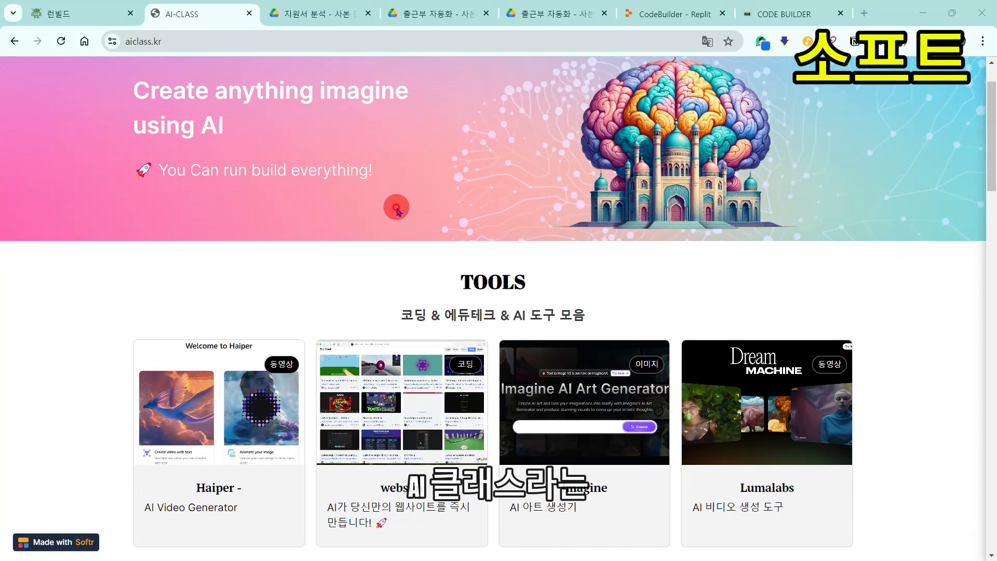
pyautogui.scroll(-12, 962, 261)
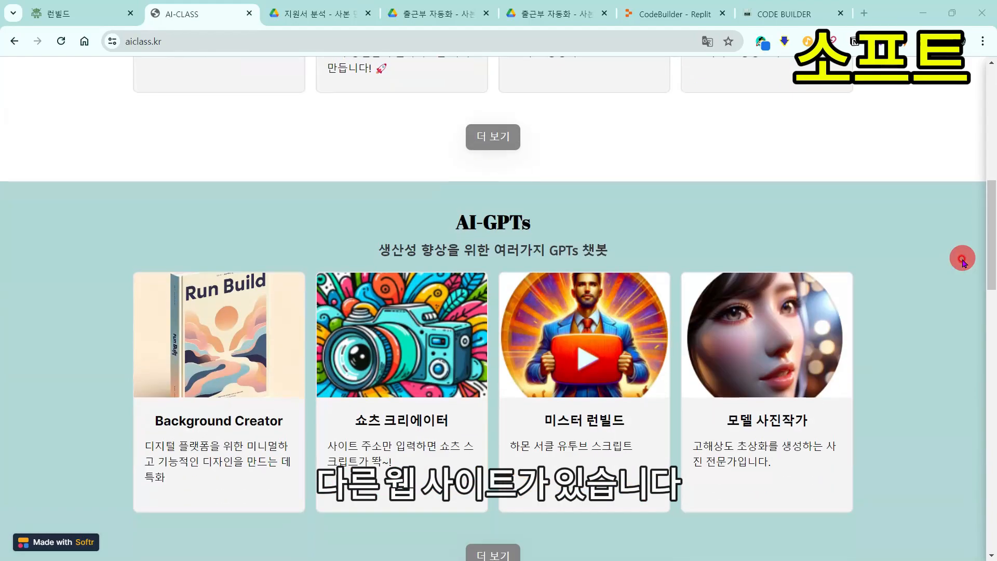
pyautogui.scroll(-12, 961, 262)
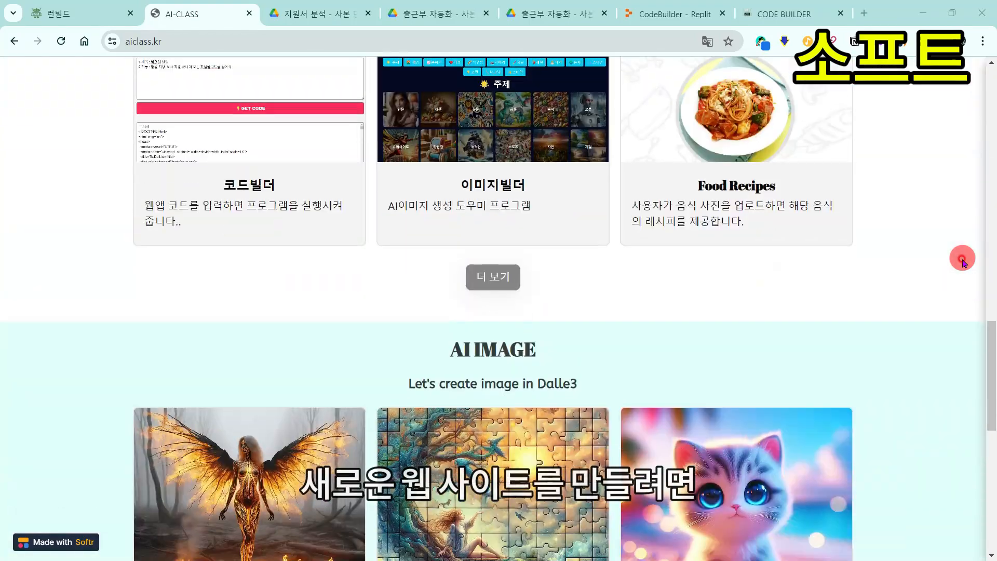
pyautogui.scroll(-3, 962, 261)
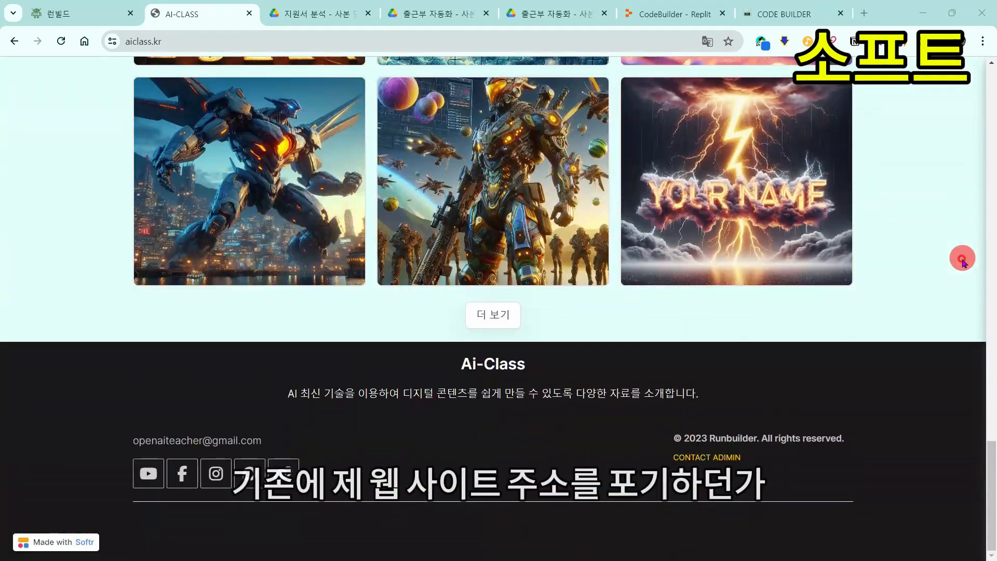
pyautogui.scroll(20, 962, 262)
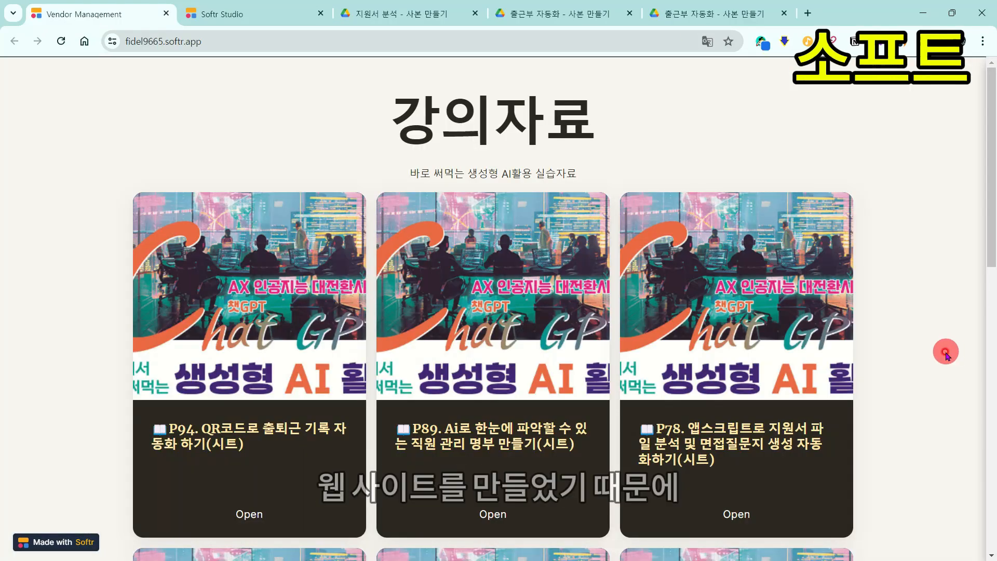
pyautogui.hotkey('ctrl', '0')
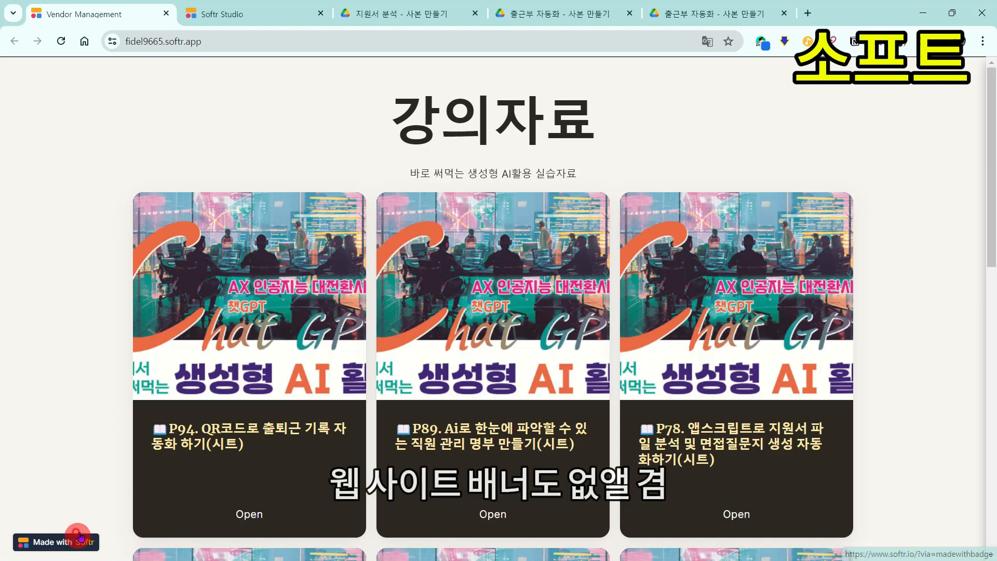
pyautogui.click(243, 16)
pyautogui.scroll(-4, 538, 329)
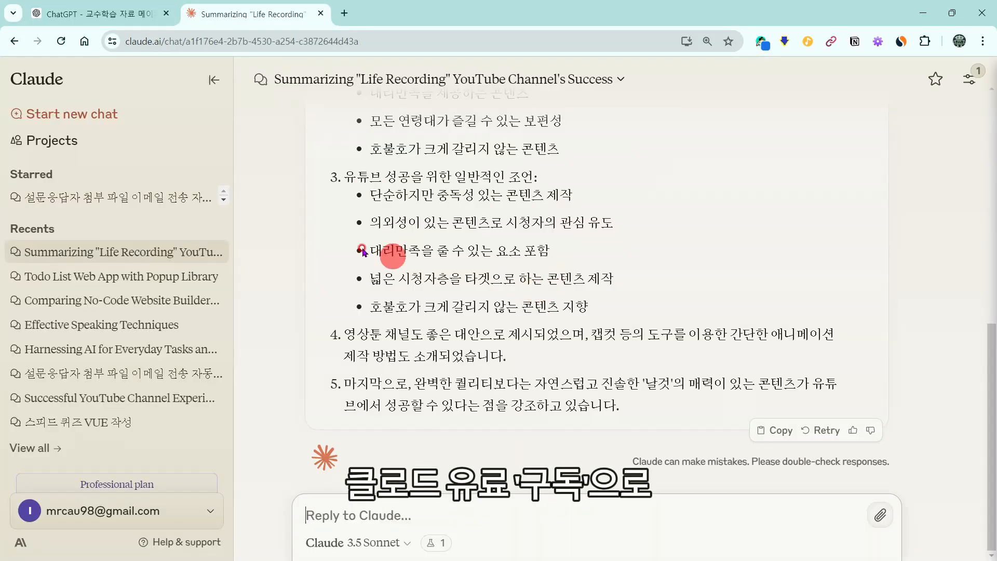
# Step: Open the 'Todo List Web App with Popup Library' chat and preview the 바보의 할일 app
pyautogui.scroll(10, 362, 252)
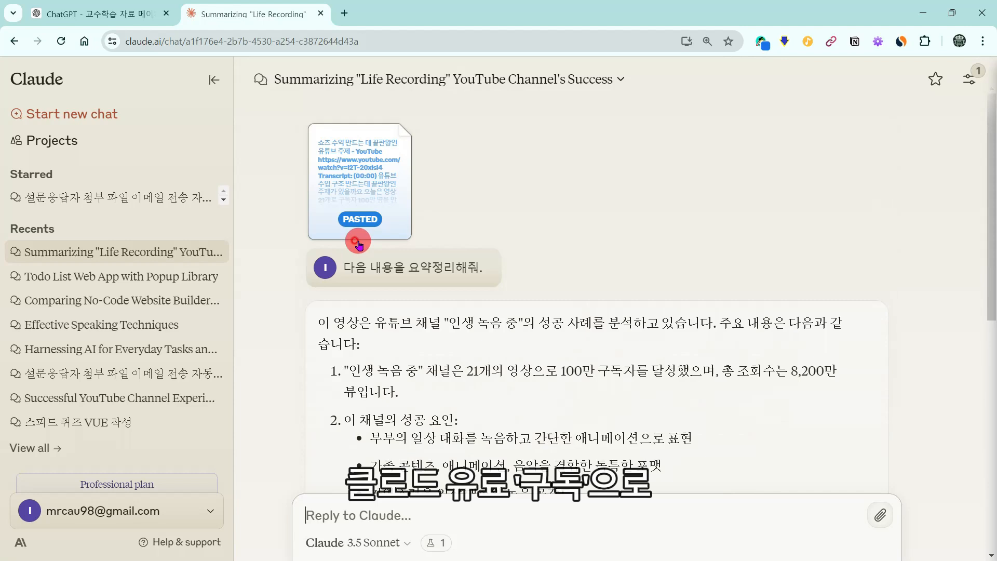
pyautogui.click(147, 286)
pyautogui.scroll(10, 494, 296)
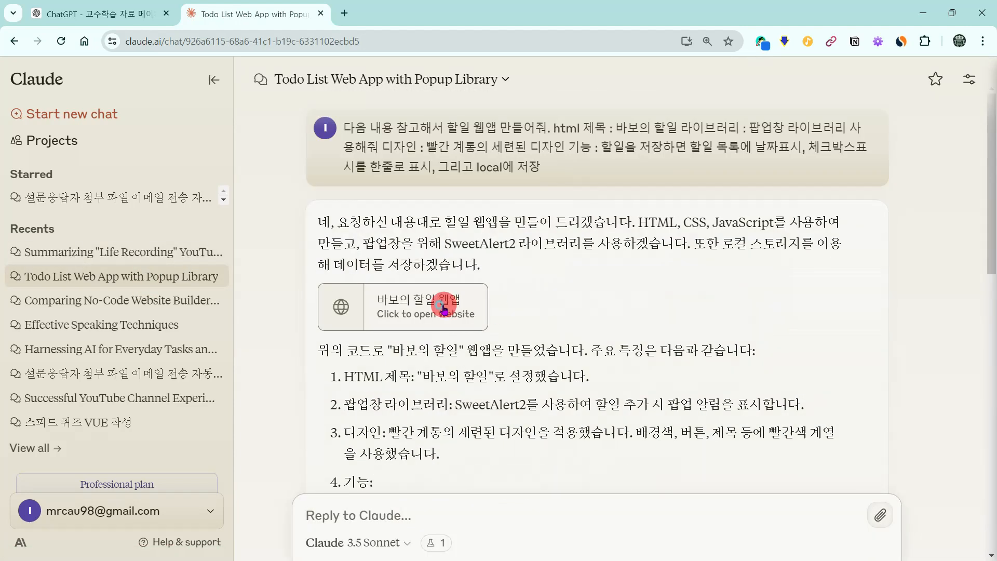
pyautogui.click(445, 304)
pyautogui.scroll(-15, 352, 262)
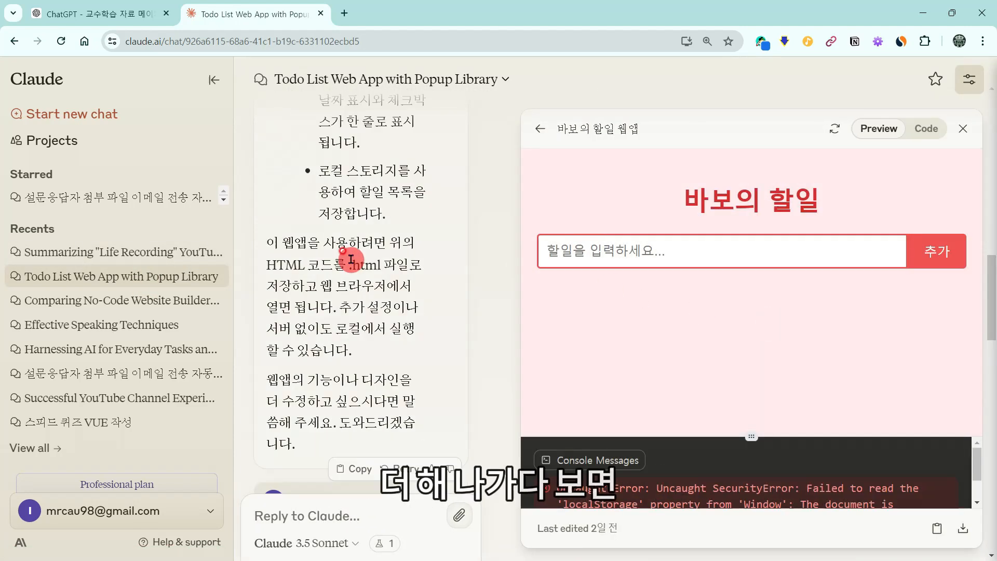
pyautogui.scroll(15, 447, 275)
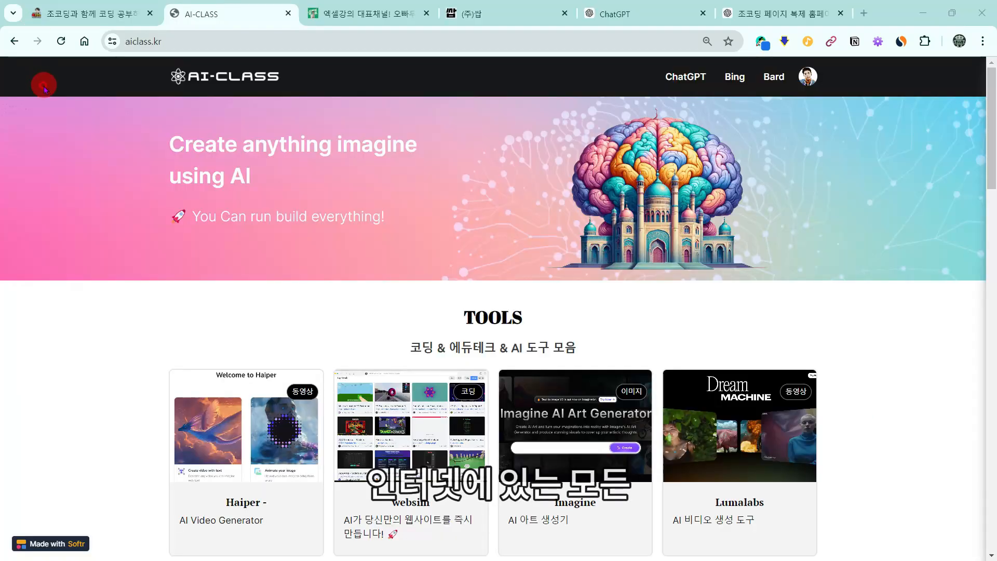
# Step: Screen-capture the 쌉.com best-seller page after glancing at the 오빠두 Excel site
pyautogui.click(335, 21)
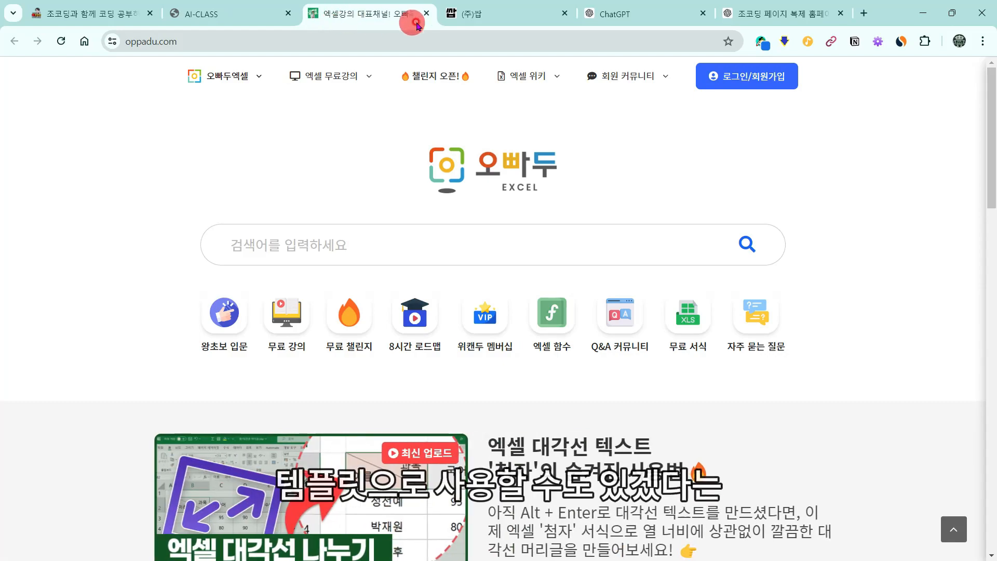
pyautogui.click(471, 17)
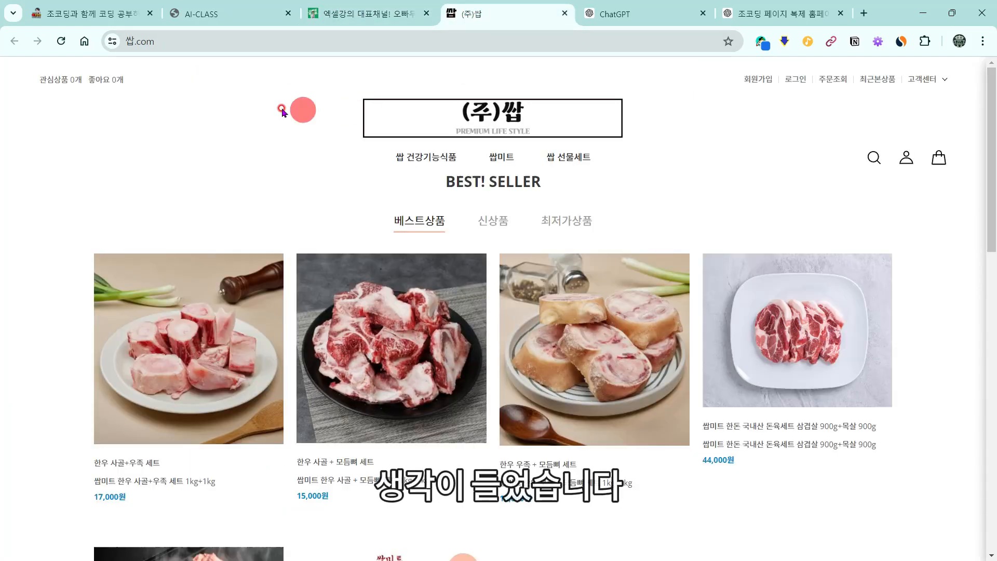
pyautogui.press('super+shift+s')
pyautogui.moveTo(35, 55); pyautogui.dragTo(978, 534)
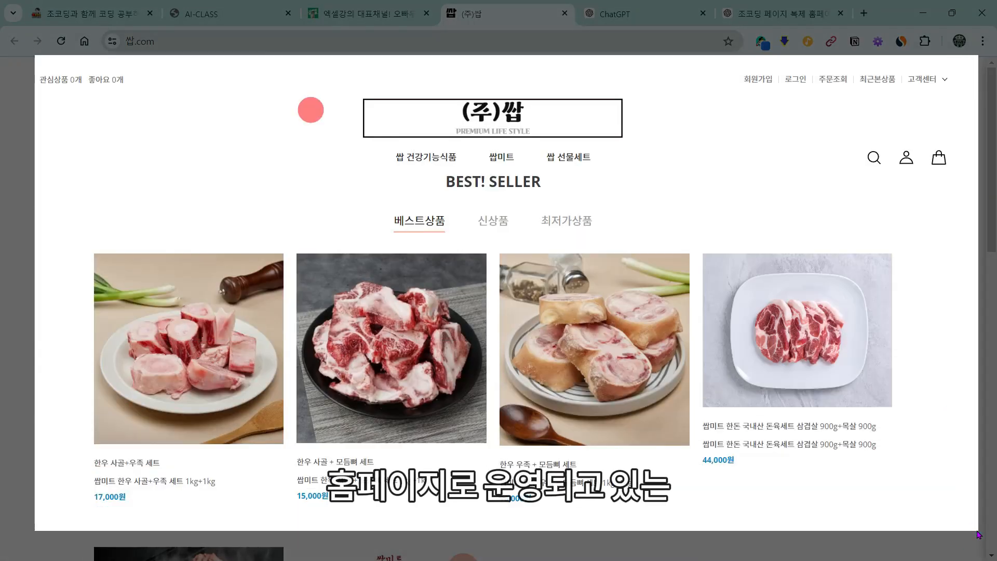
# Step: Paste the screenshot into ChatGPT with the HTML recreation request and send it
pyautogui.click(652, 14)
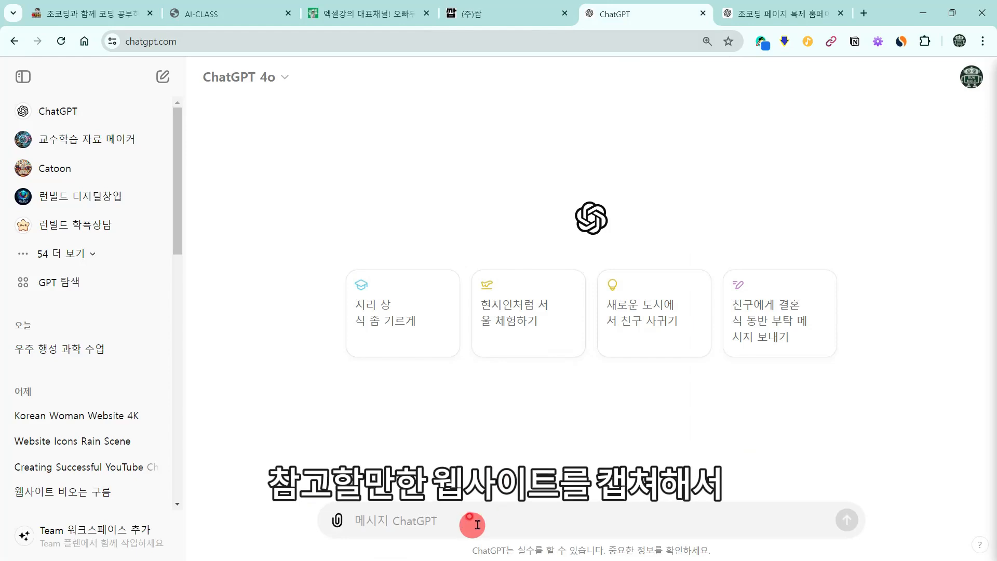
pyautogui.hotkey('ctrl', 'v')
pyautogui.hotkey('ctrl', 'v')
pyautogui.hotkey('ctrl', '+')
pyautogui.hotkey('ctrl', '+')
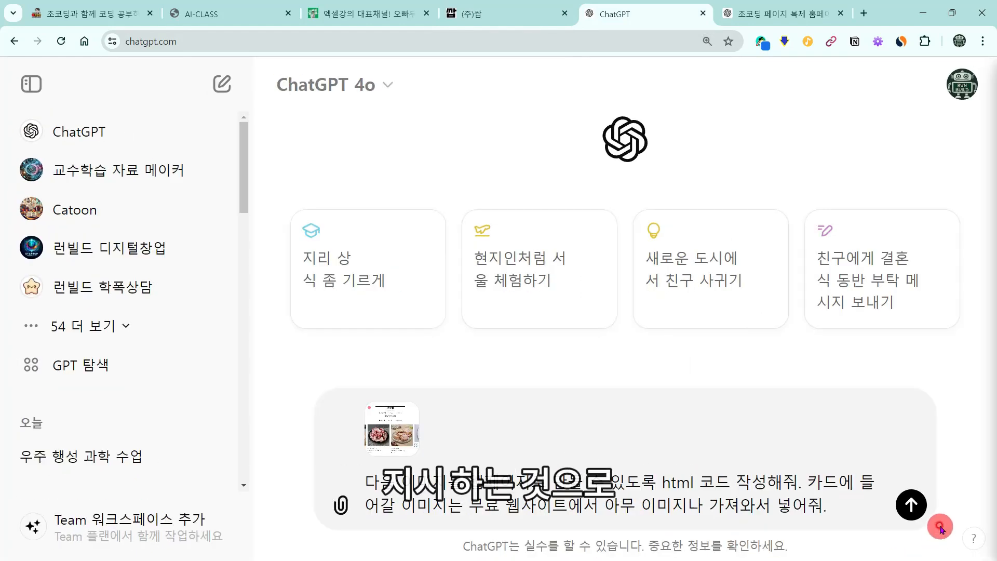
pyautogui.click(913, 506)
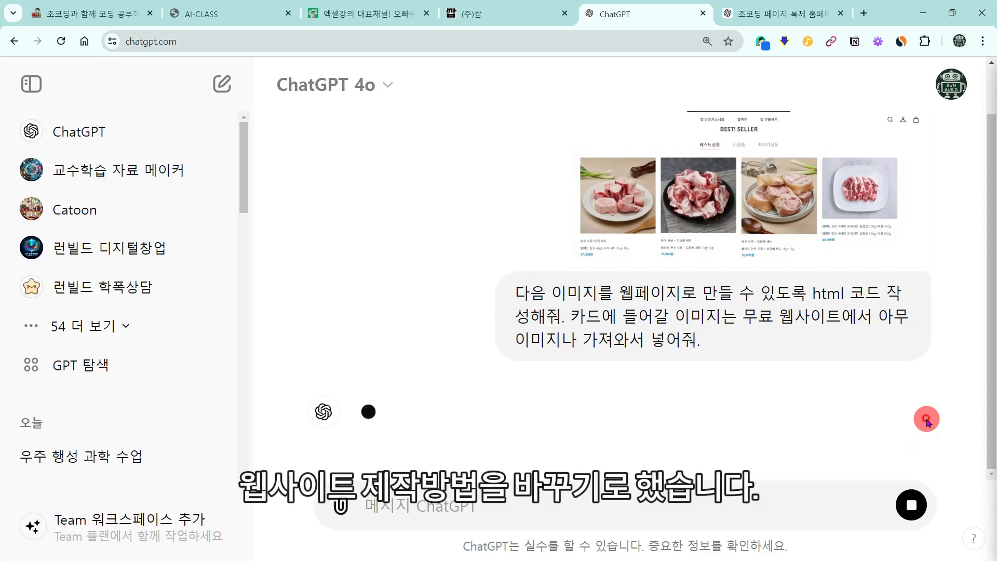
pyautogui.hotkey('ctrl', '-')
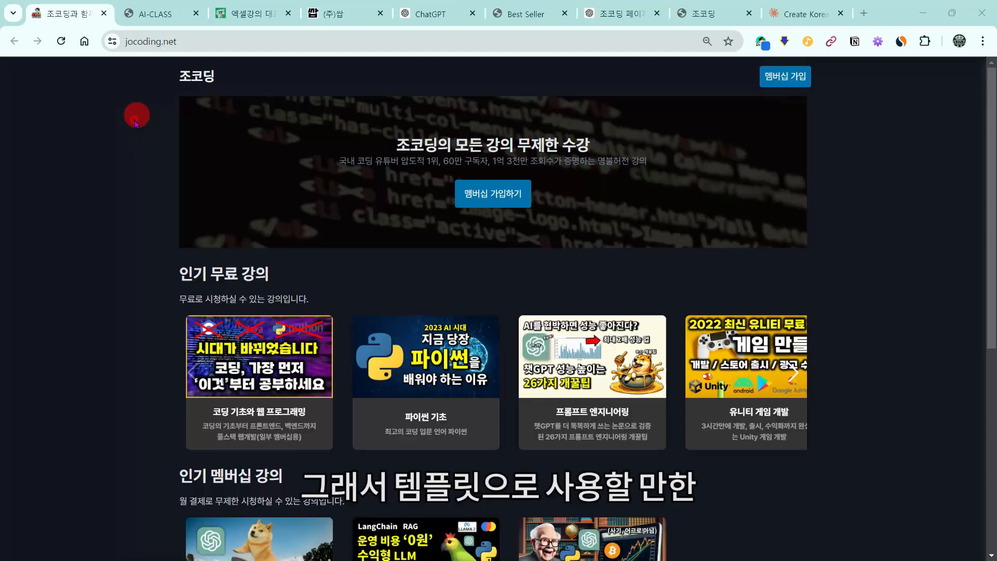
# Step: Browse jocoding.net, check the 코딩 기초 and 파이썬 기초 playlists, then capture the homepage
pyautogui.scroll(-7, 895, 291)
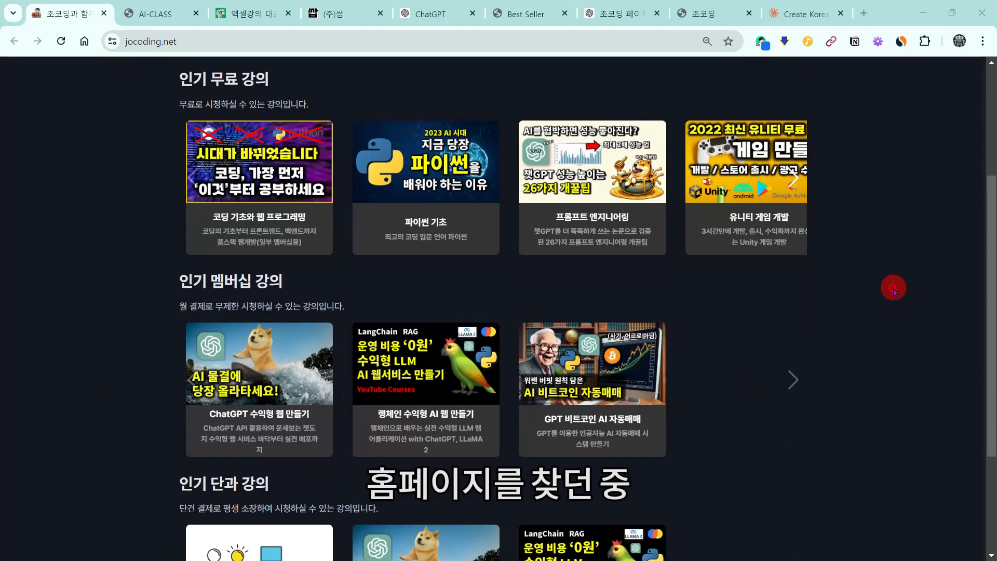
pyautogui.scroll(10, 893, 289)
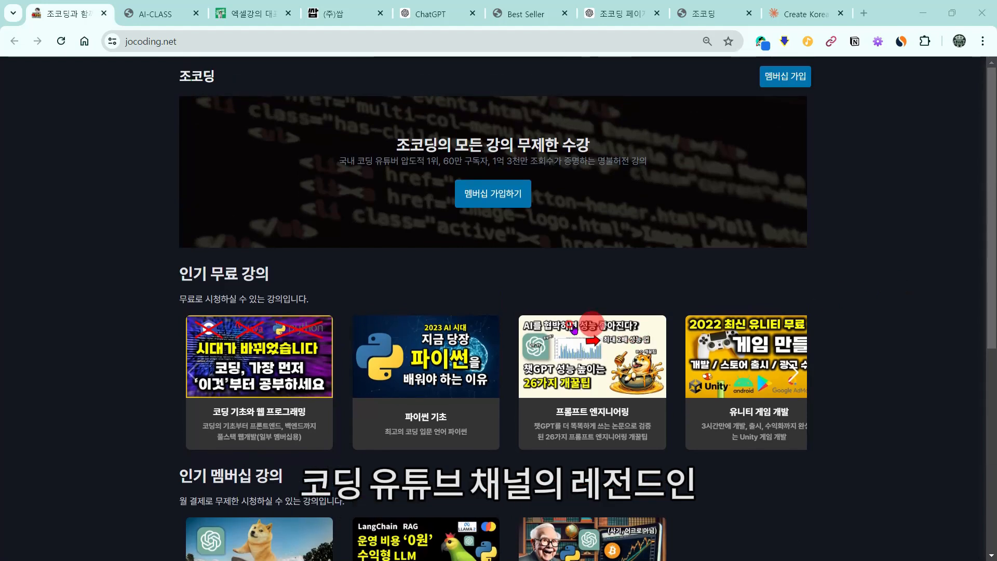
pyautogui.click(255, 387)
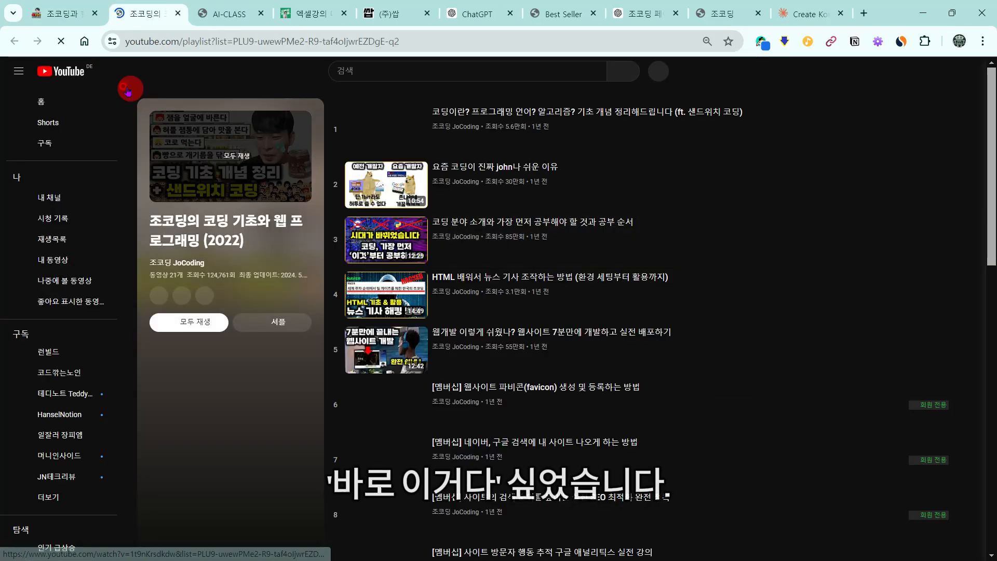
pyautogui.hotkey('ctrl', 'w')
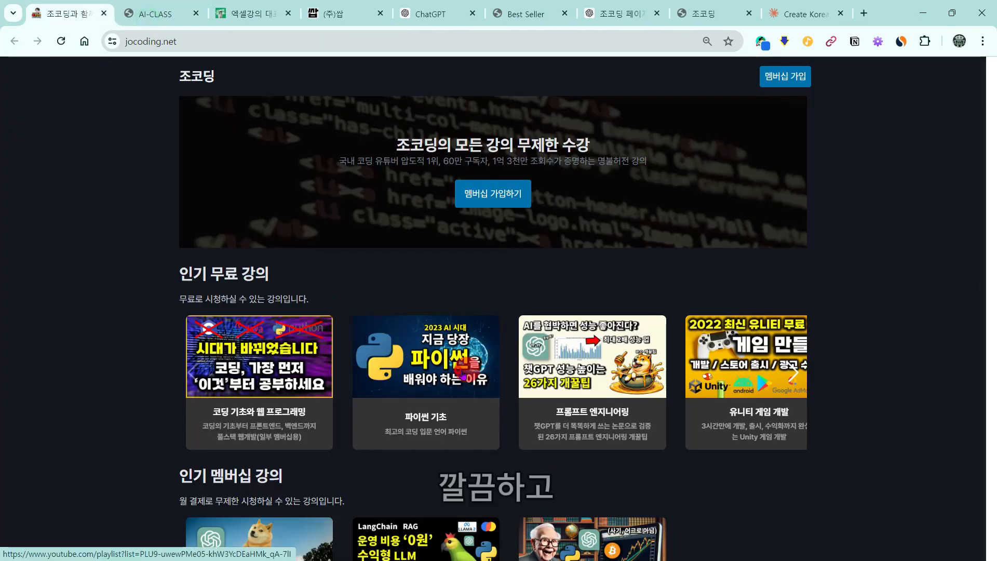
pyautogui.click(447, 358)
pyautogui.hotkey('ctrl', 'w')
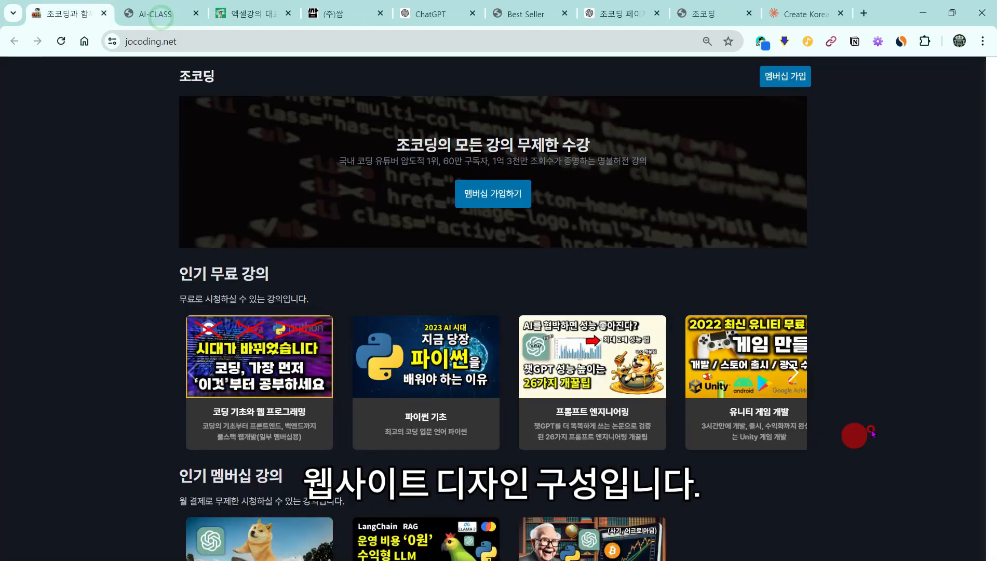
pyautogui.scroll(-2, 656, 373)
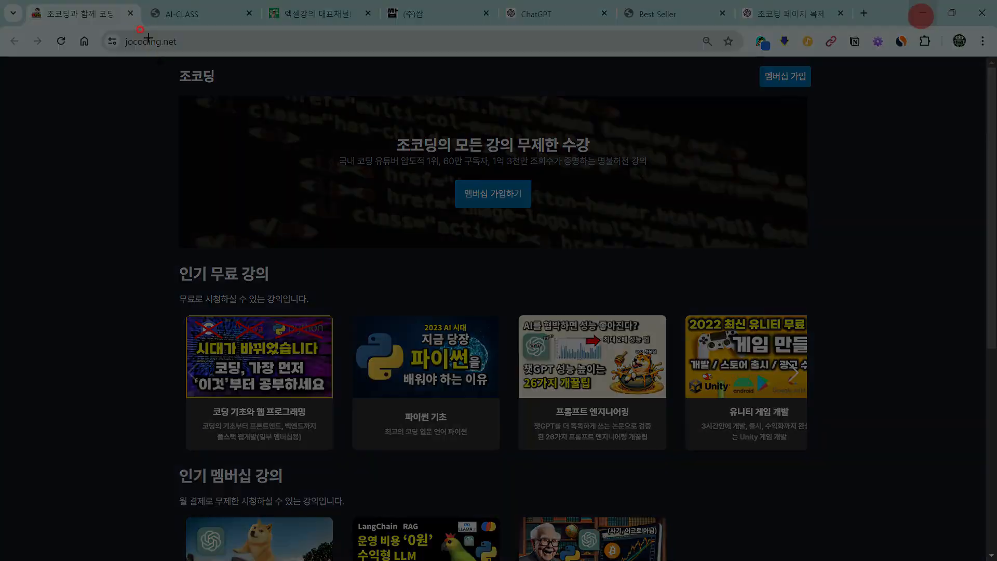
pyautogui.moveTo(137, 57); pyautogui.dragTo(838, 532)
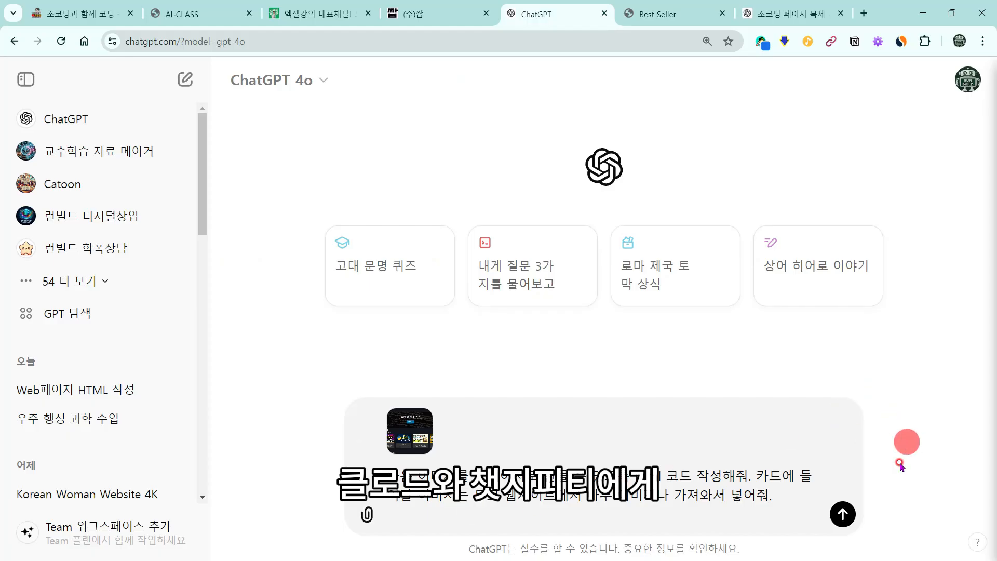
# Step: Send ChatGPT the 조코딩 screenshot HTML request, then close its rendered about:blank result tab
pyautogui.press('Return')
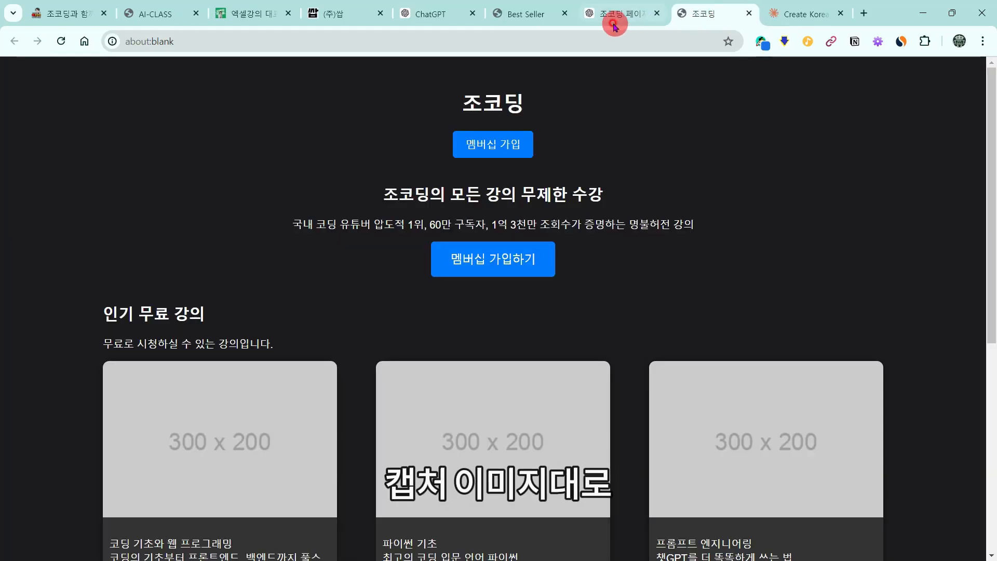
pyautogui.hotkey('ctrl', 'w')
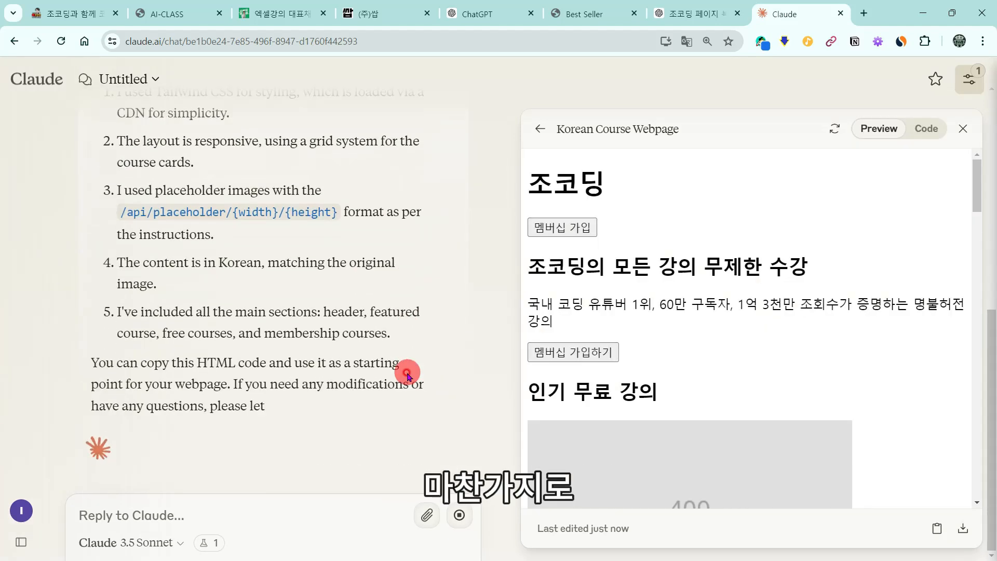
# Step: Refresh Claude's Korean Course Webpage preview and scroll through its course cards
pyautogui.scroll(-5, 665, 239)
pyautogui.scroll(5, 901, 241)
pyautogui.click(927, 129)
pyautogui.click(879, 129)
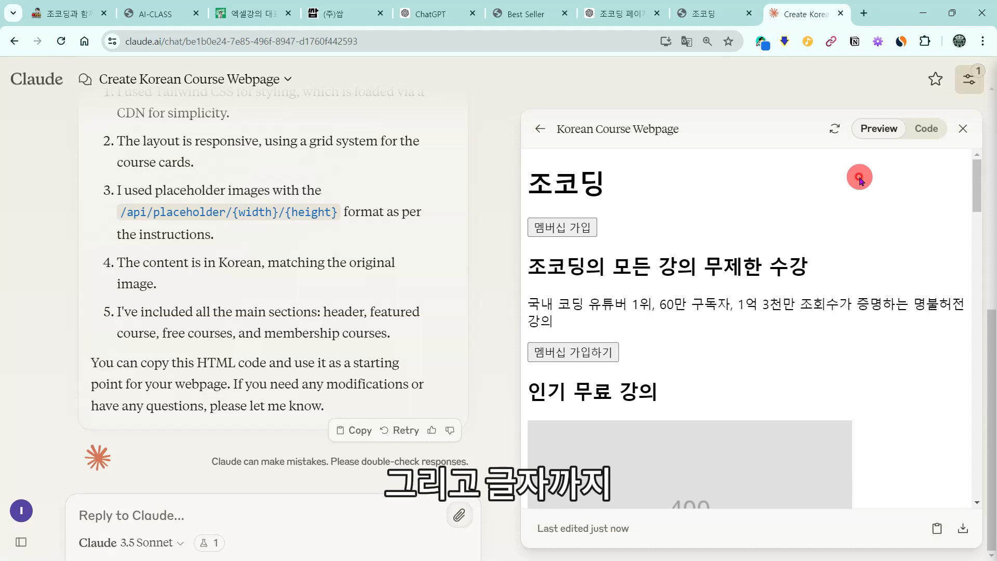
pyautogui.scroll(-8, 859, 179)
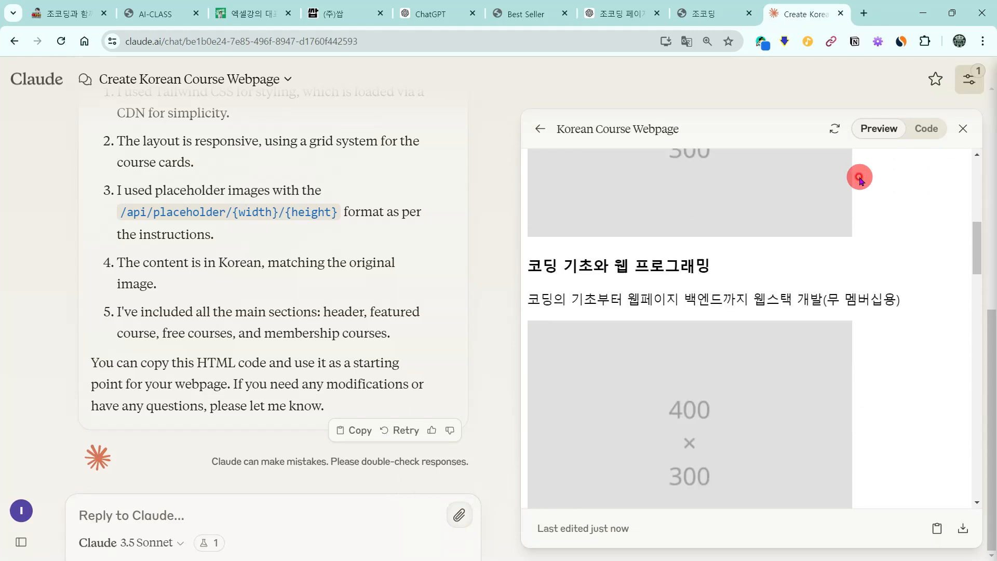
pyautogui.scroll(-9, 859, 179)
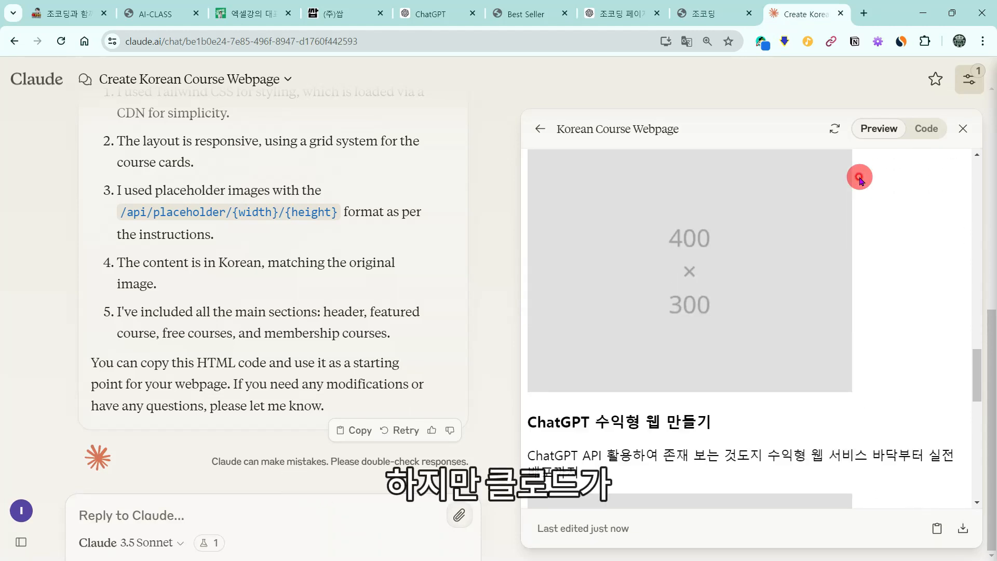
pyautogui.scroll(-3, 859, 179)
pyautogui.scroll(-5, 860, 180)
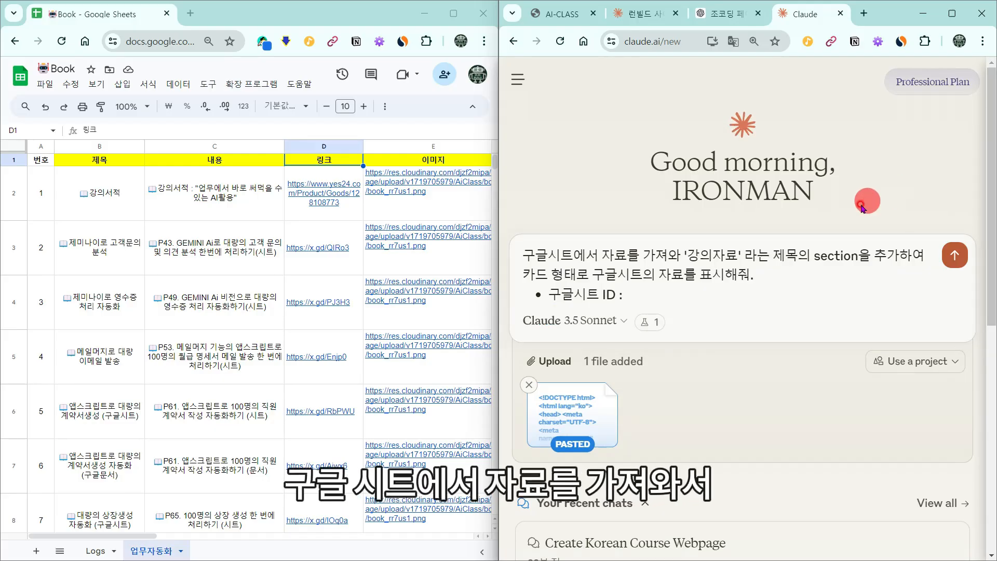
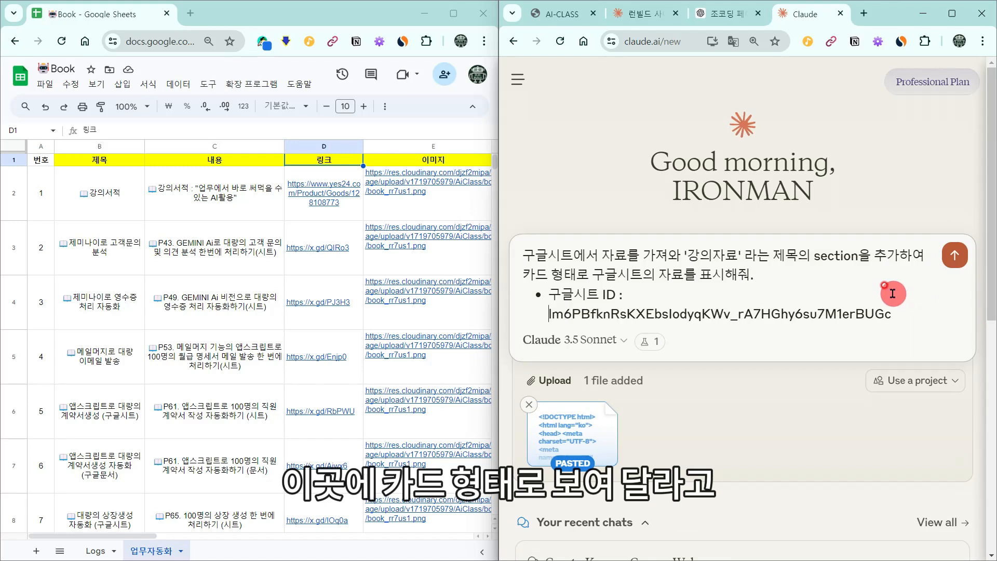
# Step: Paste the Google Sheet ID into the 강의자료 card request and start a new bullet below it
pyautogui.write('1')
pyautogui.click(932, 316)
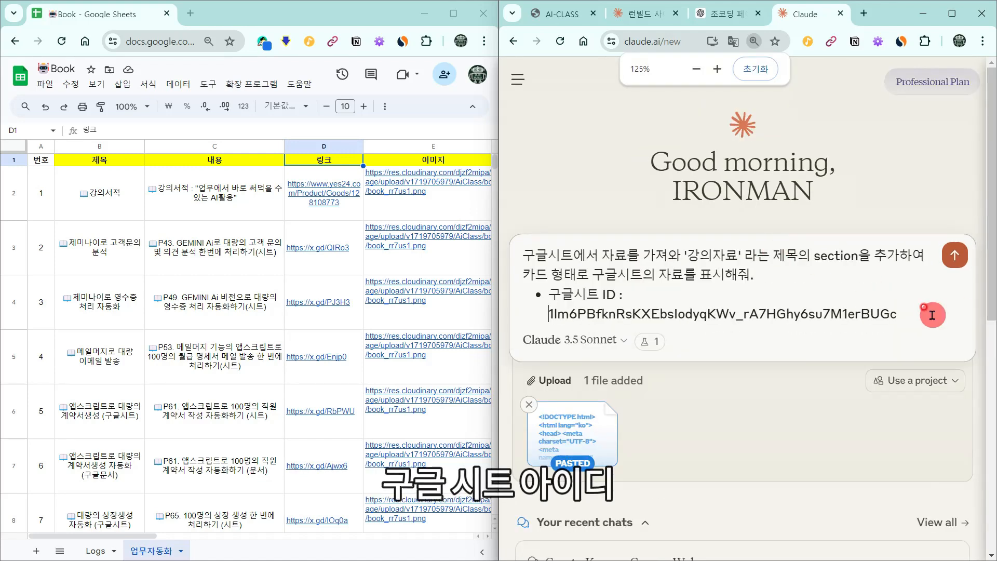
pyautogui.press('Return')
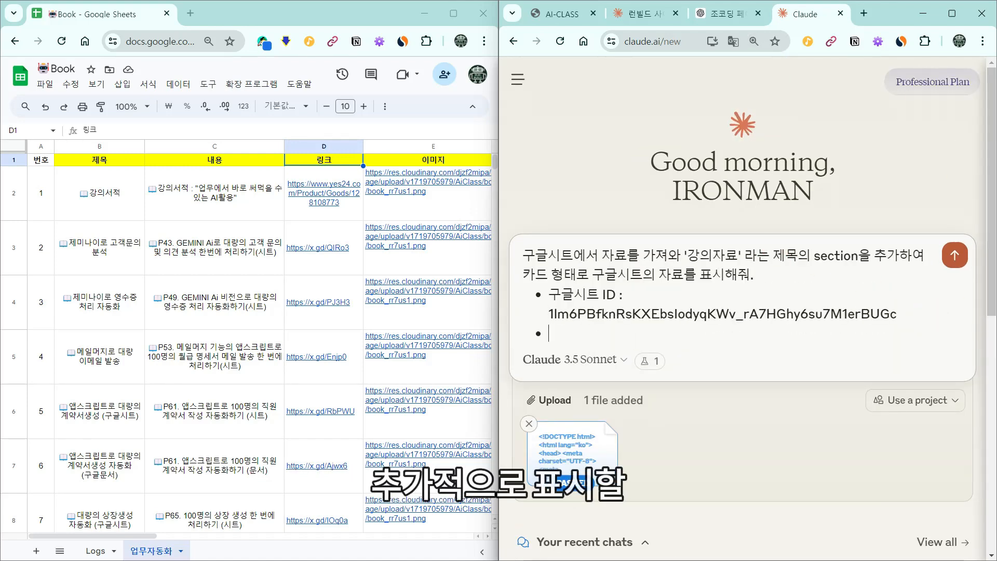
pyautogui.click(572, 333)
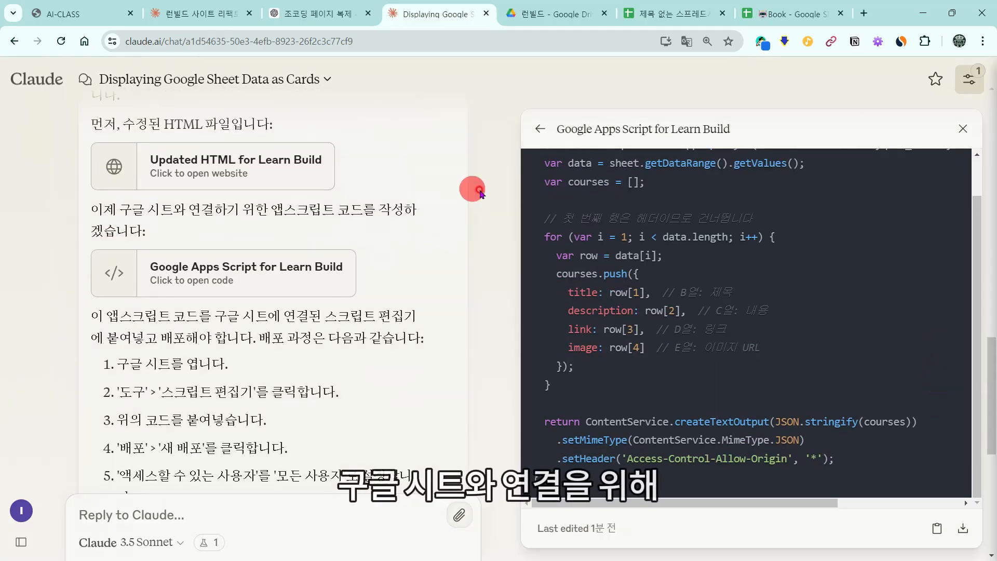
# Step: Open the untitled spreadsheet's Apps Script editor, replace the default code with the doGet script, and save
pyautogui.scroll(2, 814, 234)
pyautogui.scroll(-1, 758, 279)
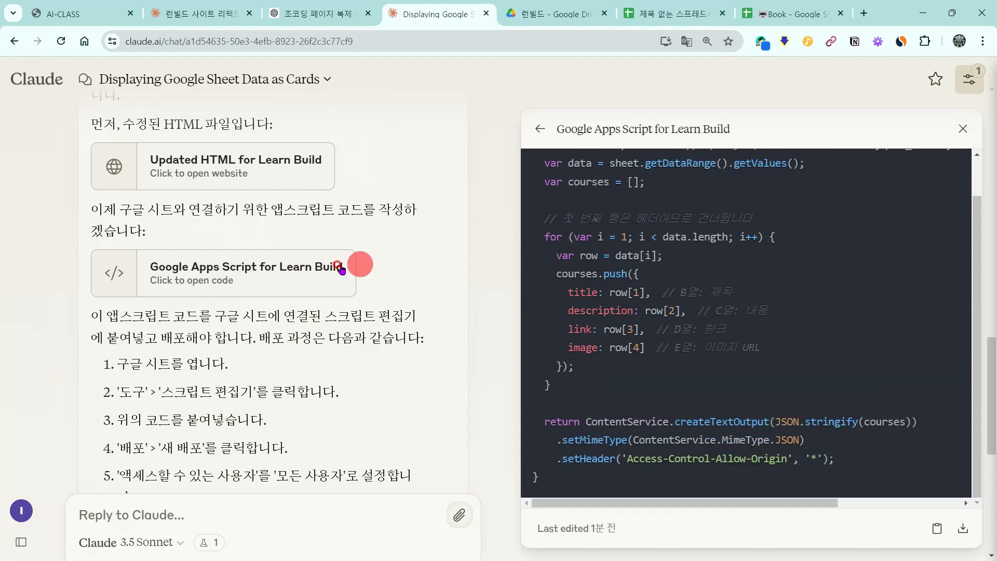
pyautogui.scroll(1, 777, 281)
pyautogui.click(545, 14)
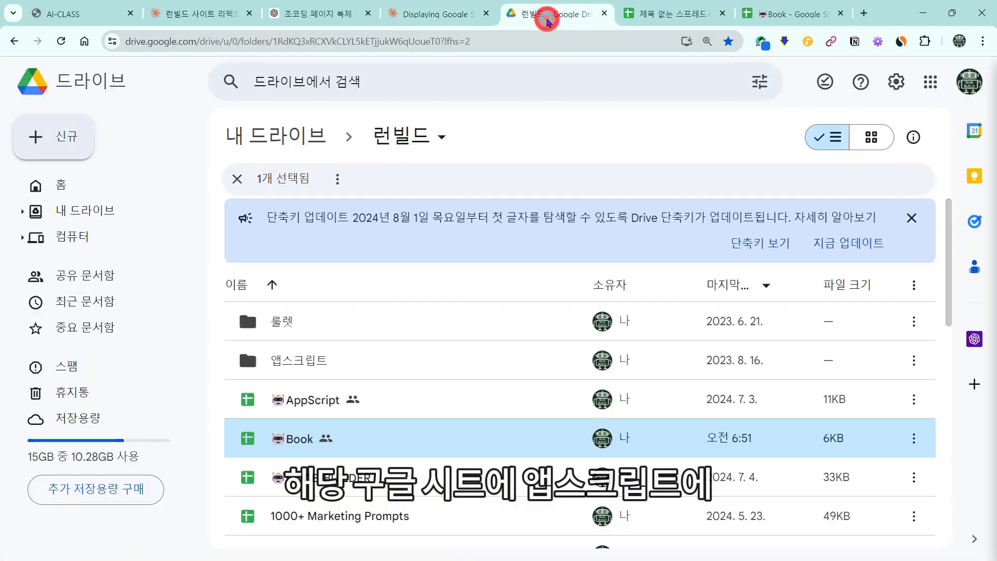
pyautogui.click(675, 15)
pyautogui.click(692, 329)
pyautogui.click(405, 101)
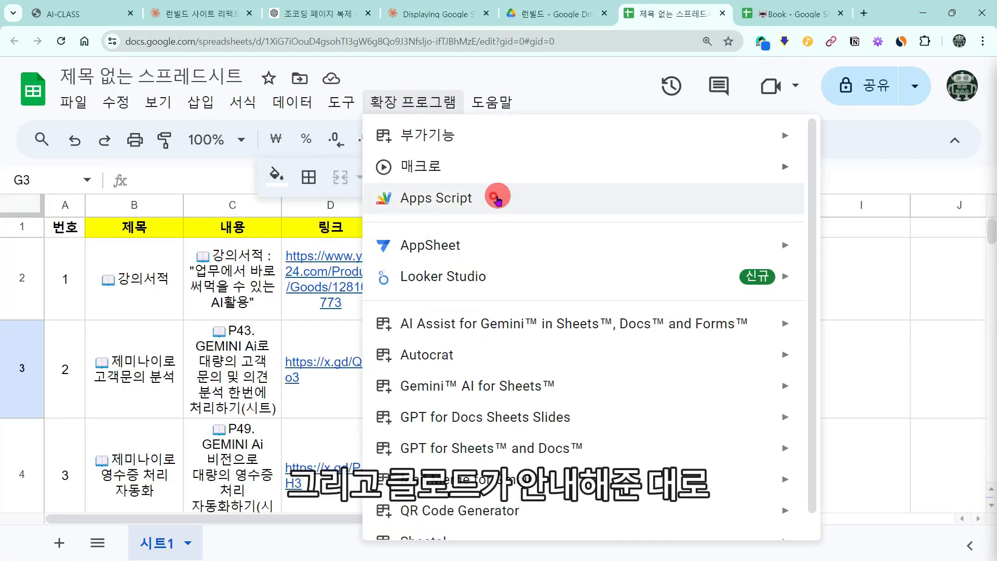
pyautogui.click(499, 196)
pyautogui.hotkey('ctrl', 'a')
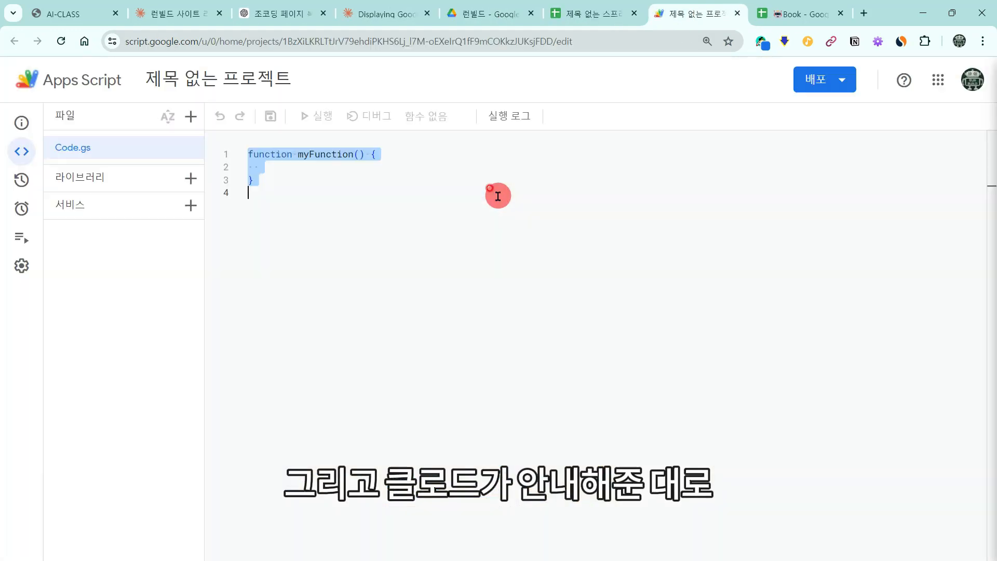
pyautogui.click(271, 120)
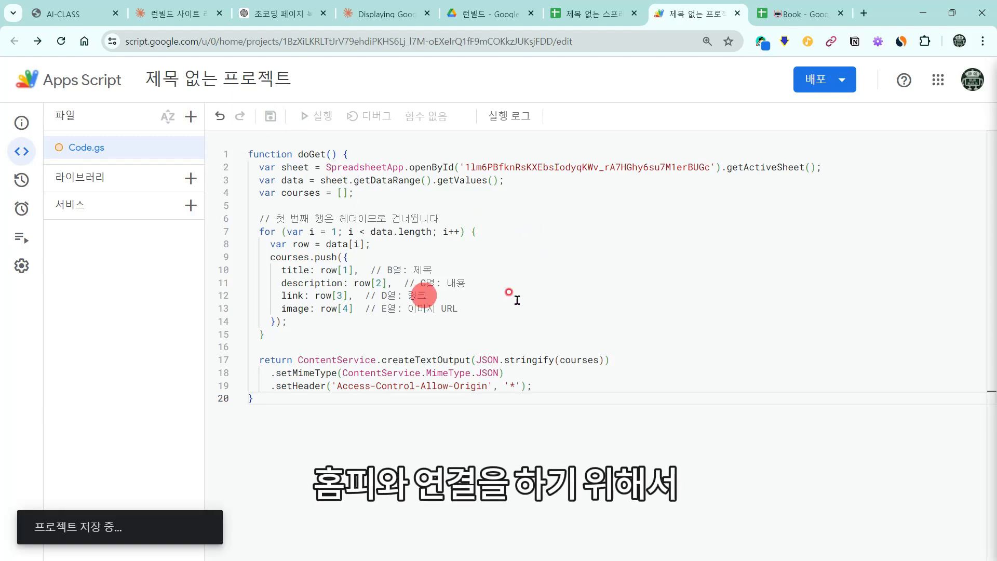
# Step: Create a new Web app deployment with access set to Anyone
pyautogui.click(828, 82)
pyautogui.click(832, 109)
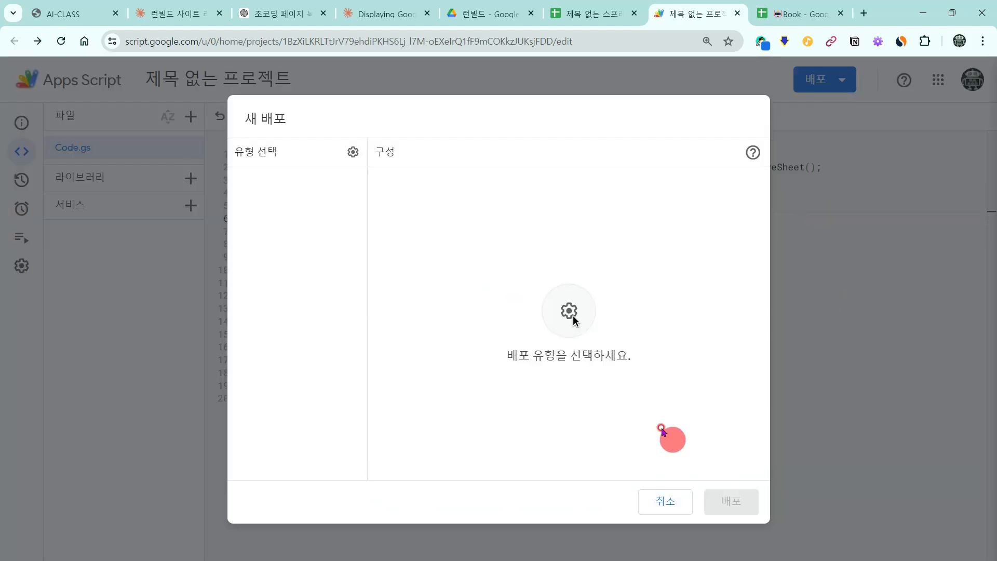
pyautogui.click(353, 152)
pyautogui.click(394, 156)
pyautogui.click(717, 370)
pyautogui.click(717, 451)
pyautogui.click(731, 501)
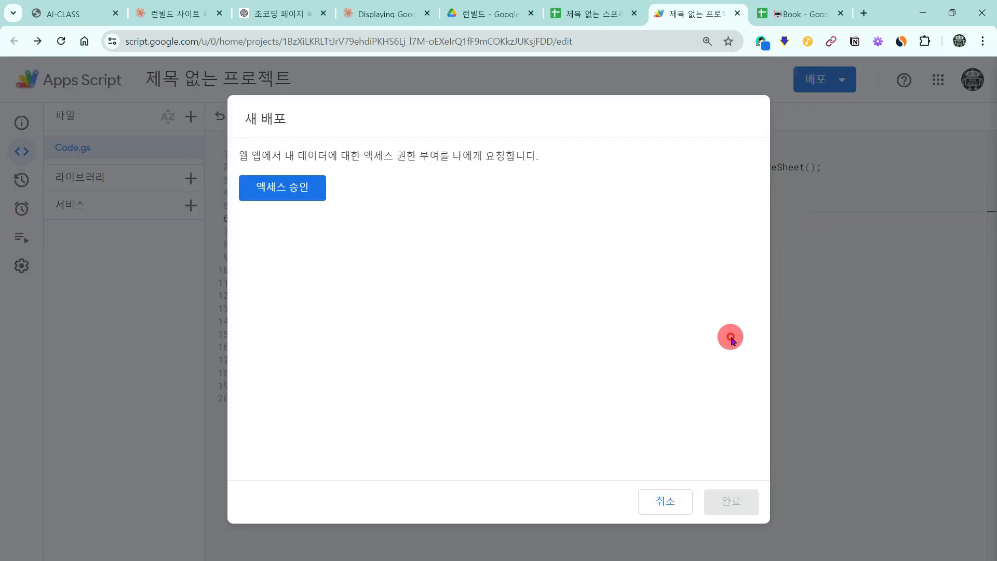
# Step: Authorize the unverified script's data access and copy the web app's deployment ID
pyautogui.click(280, 188)
pyautogui.click(486, 281)
pyautogui.click(330, 322)
pyautogui.click(374, 414)
pyautogui.click(587, 496)
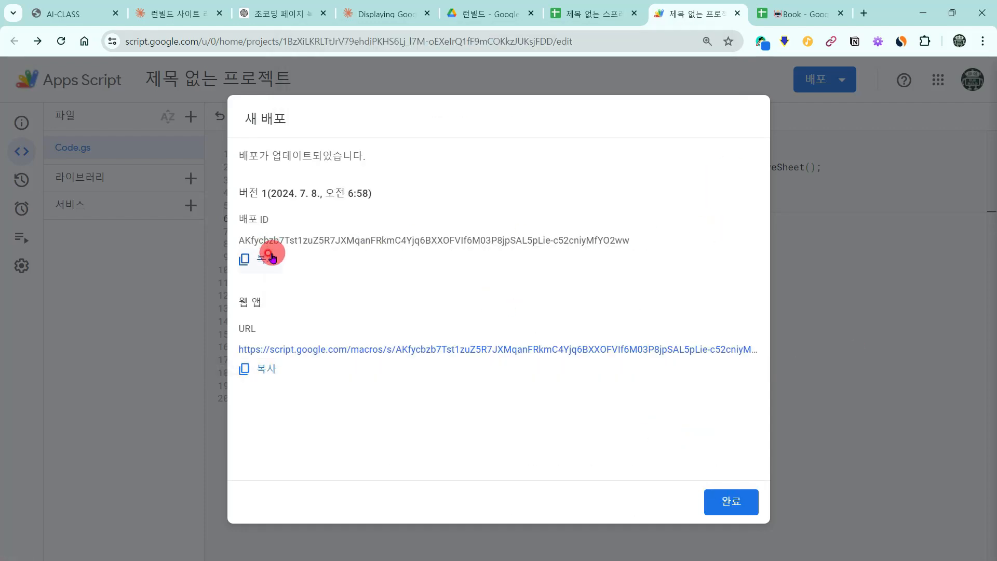
pyautogui.click(272, 258)
pyautogui.click(387, 12)
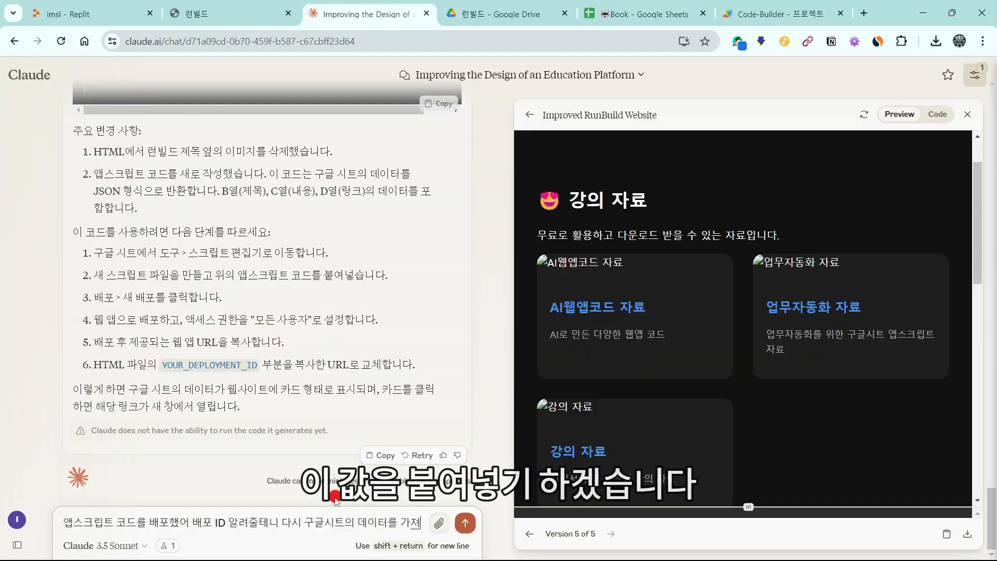
# Step: Send Claude the deployment ID, then ask for sheet data to load only when the card is clicked
pyautogui.write('올 수 있도록 다시 코드')
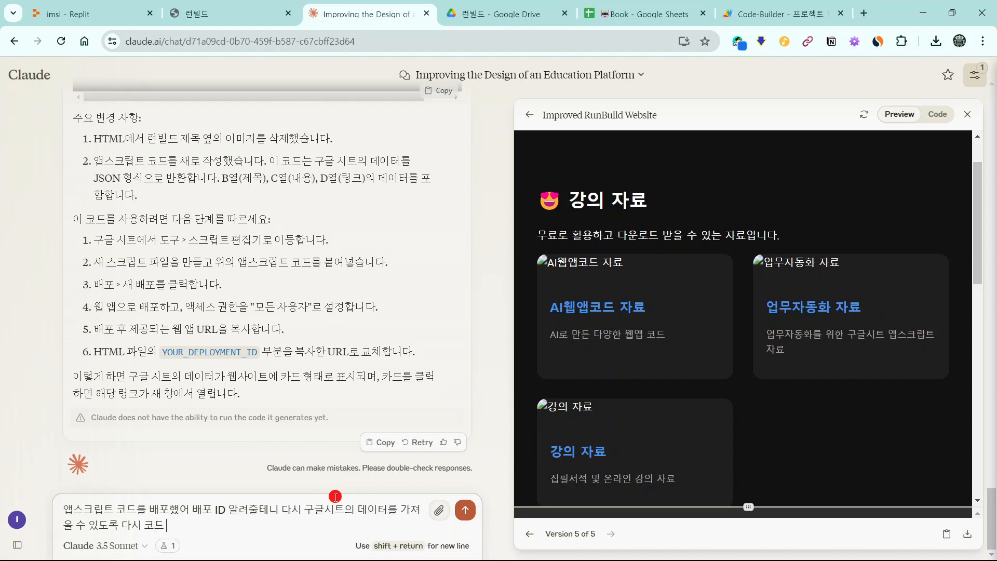
pyautogui.write(' 작성해줘.')
pyautogui.press('Return')
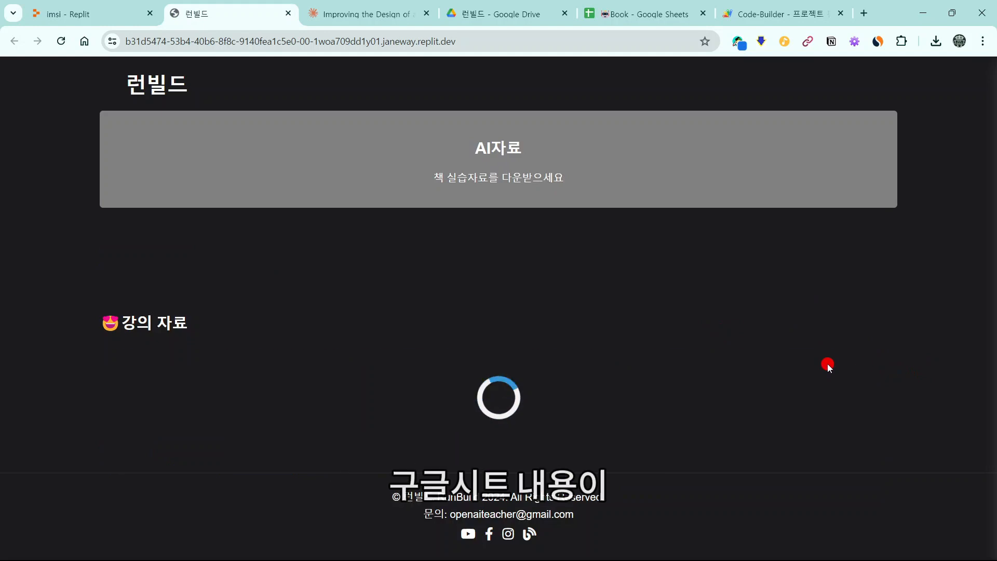
pyautogui.scroll(-7, 828, 366)
pyautogui.scroll(7, 813, 338)
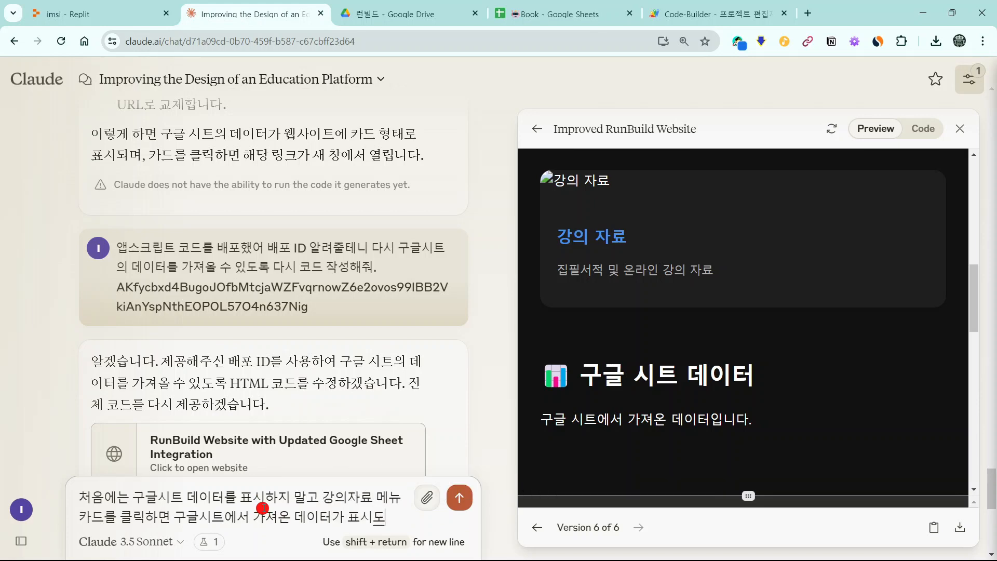
pyautogui.write('되도록 코드 수정해줘.')
pyautogui.press('Return')
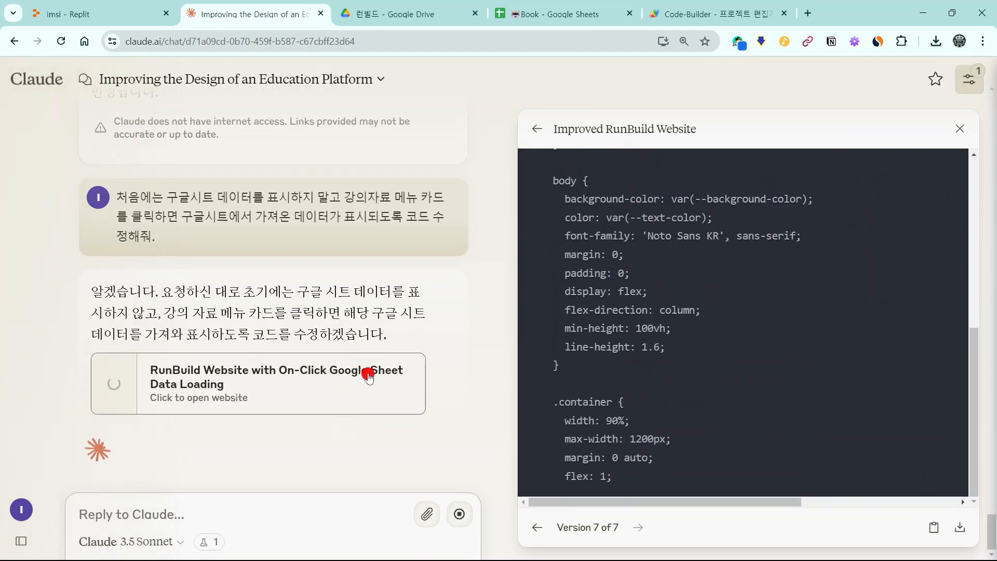
# Step: Open the updated 런빌드 site and load the sheet's 강의 자료 lecture cards
pyautogui.click(374, 393)
pyautogui.click(773, 490)
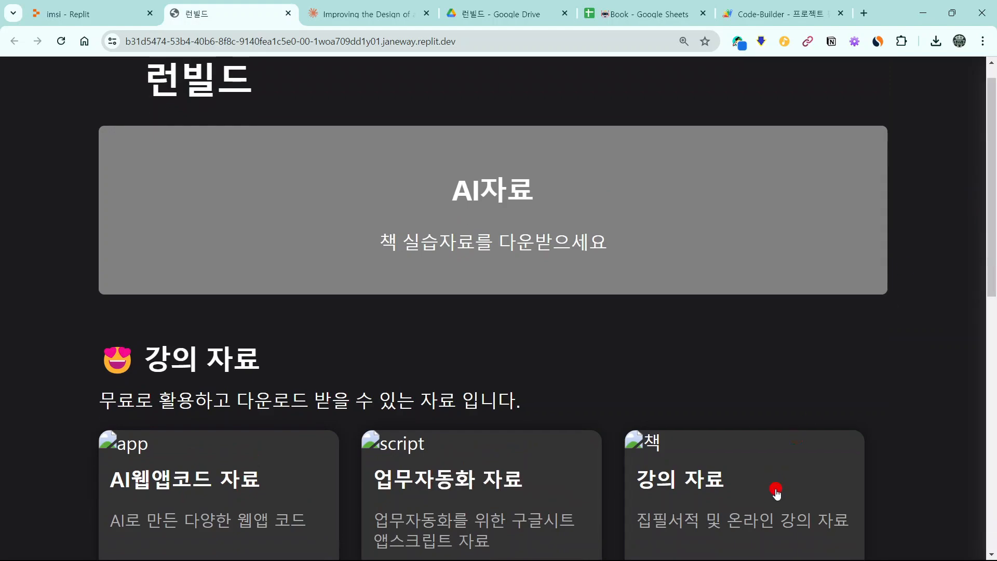
pyautogui.moveTo(986, 248); pyautogui.dragTo(992, 372)
pyautogui.moveTo(990, 262); pyautogui.dragTo(991, 451)
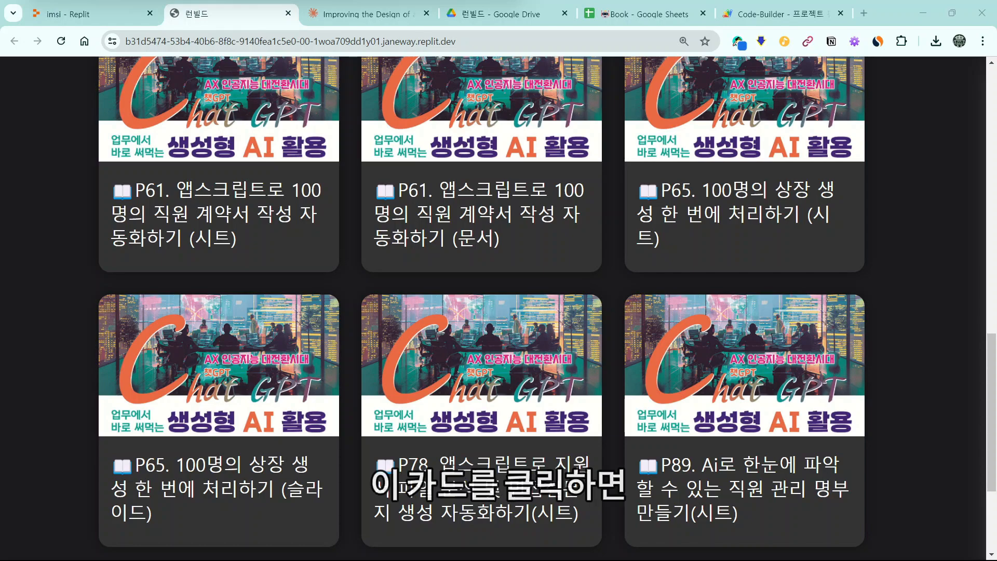
pyautogui.moveTo(993, 347); pyautogui.dragTo(961, 220)
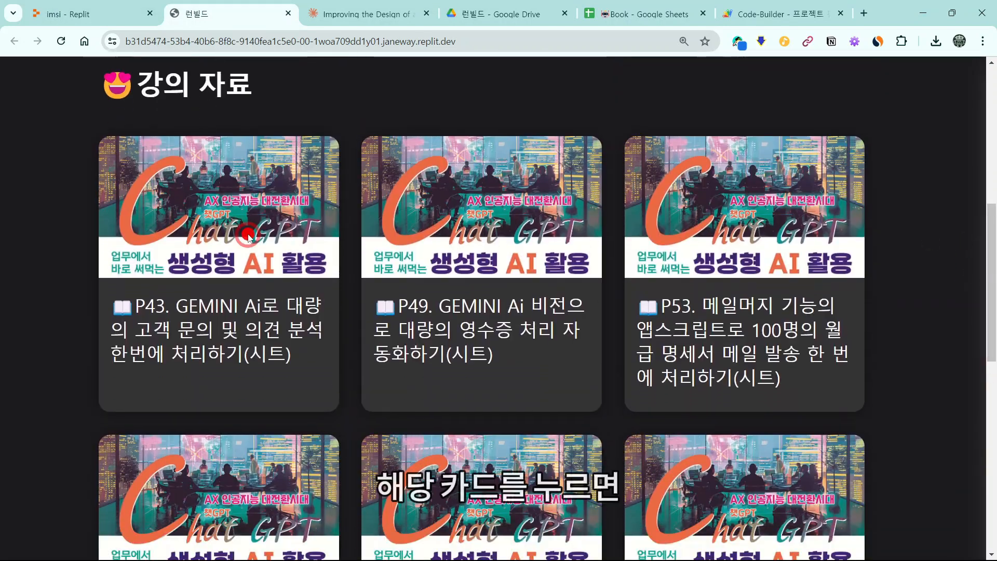
# Step: Test the P43, P49, P53 and P65 practice sheet cards, then close the 급여명세서 copy tab
pyautogui.click(247, 238)
pyautogui.click(197, 21)
pyautogui.click(553, 282)
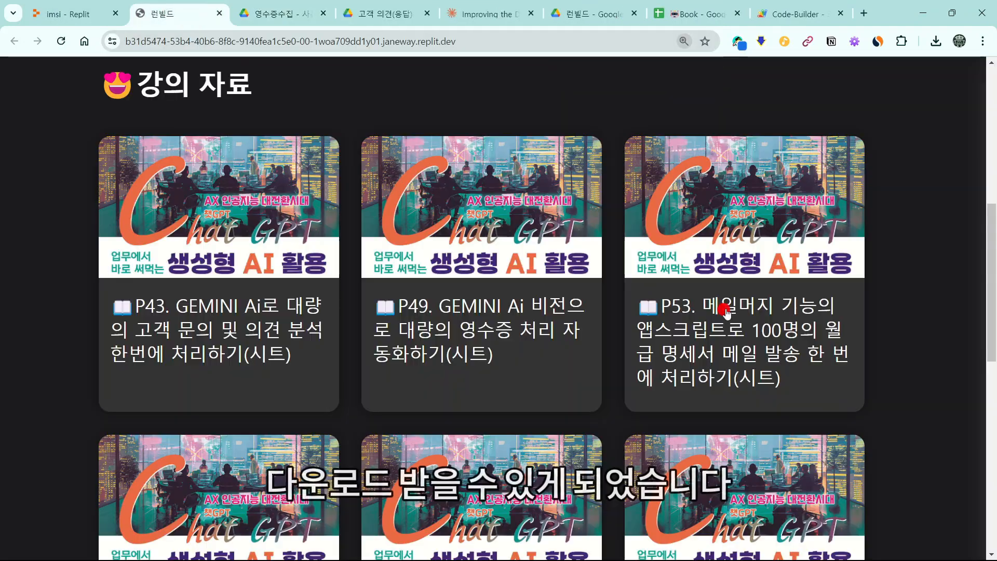
pyautogui.click(725, 311)
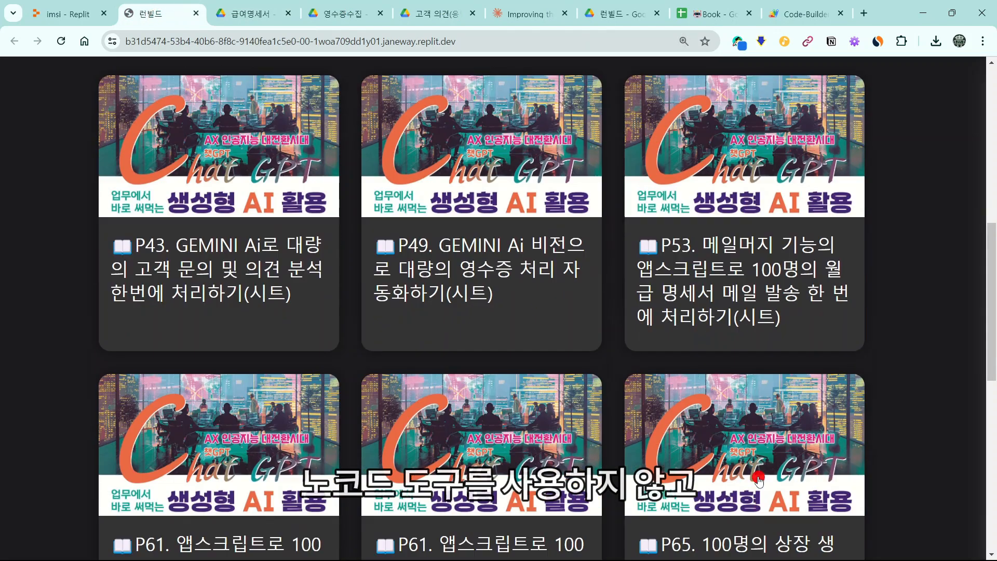
pyautogui.click(759, 480)
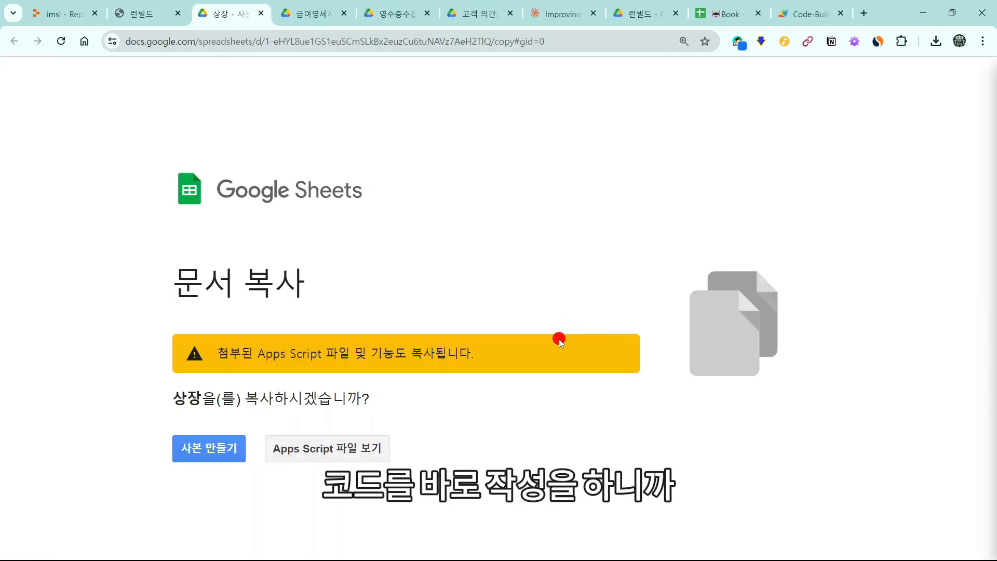
pyautogui.click(139, 14)
pyautogui.click(265, 14)
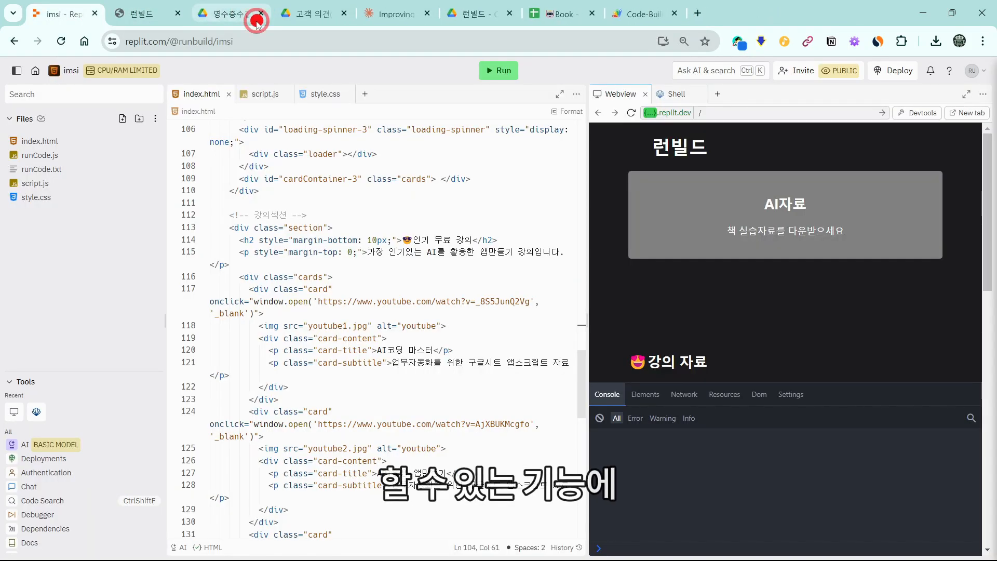
# Step: Copy CodeBuilder's code and ask Claude to put its id=editorContainer code runner into the hero
pyautogui.middleClick(230, 9)
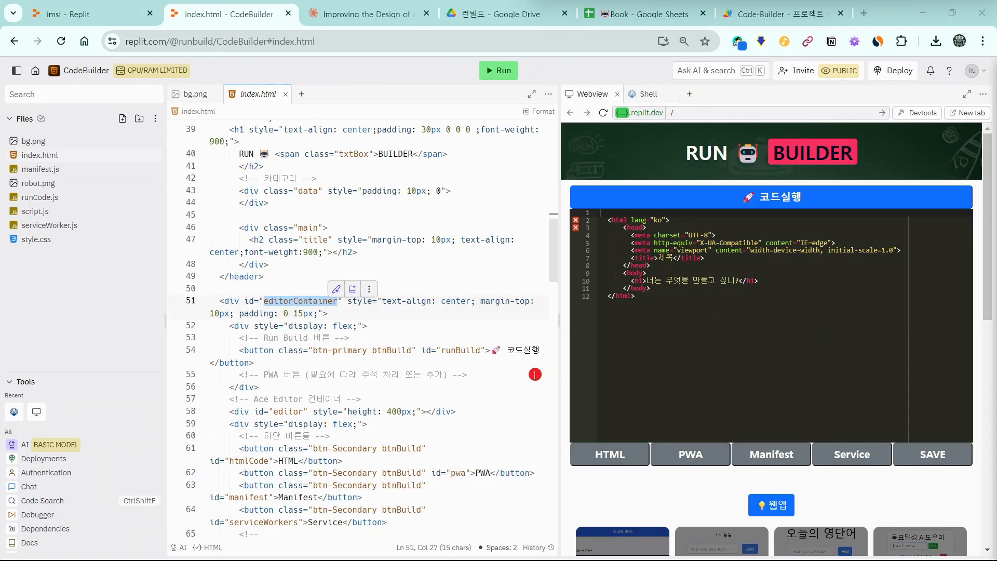
pyautogui.scroll(10, 465, 272)
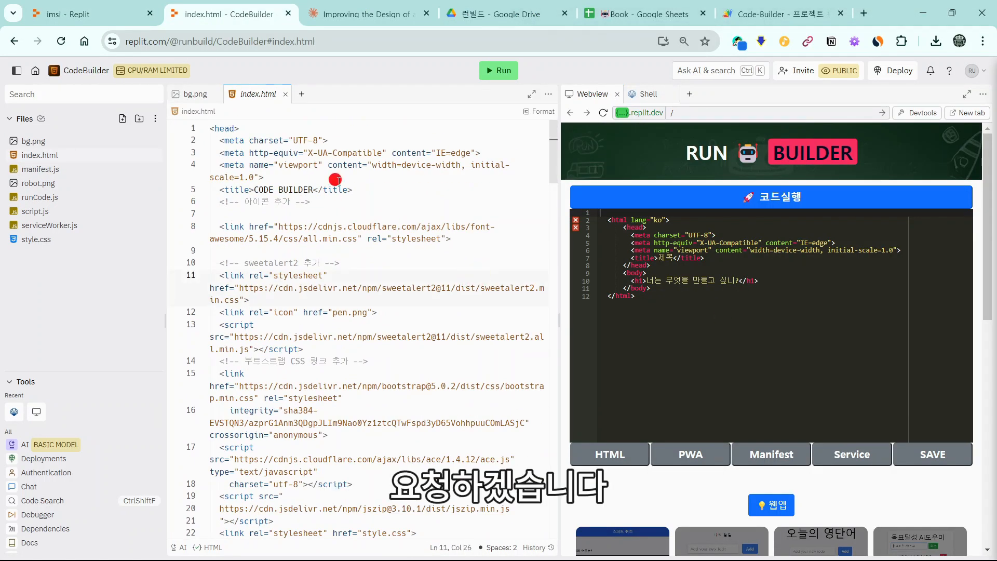
pyautogui.hotkey('ctrl', 'a')
pyautogui.hotkey('ctrl', 'c')
pyautogui.click(363, 14)
pyautogui.hotkey('ctrl', 'v')
pyautogui.write('다음 코드에서 코드 실행기가 있')
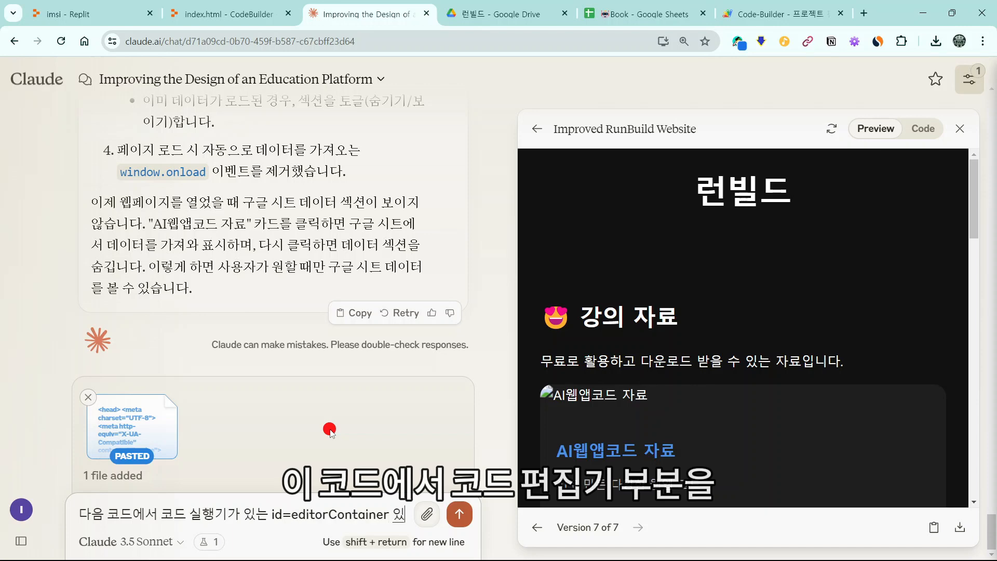
pyautogui.write('는 id=editorContainer 에 있는 요소들을 우리가 만든 위의 코드')
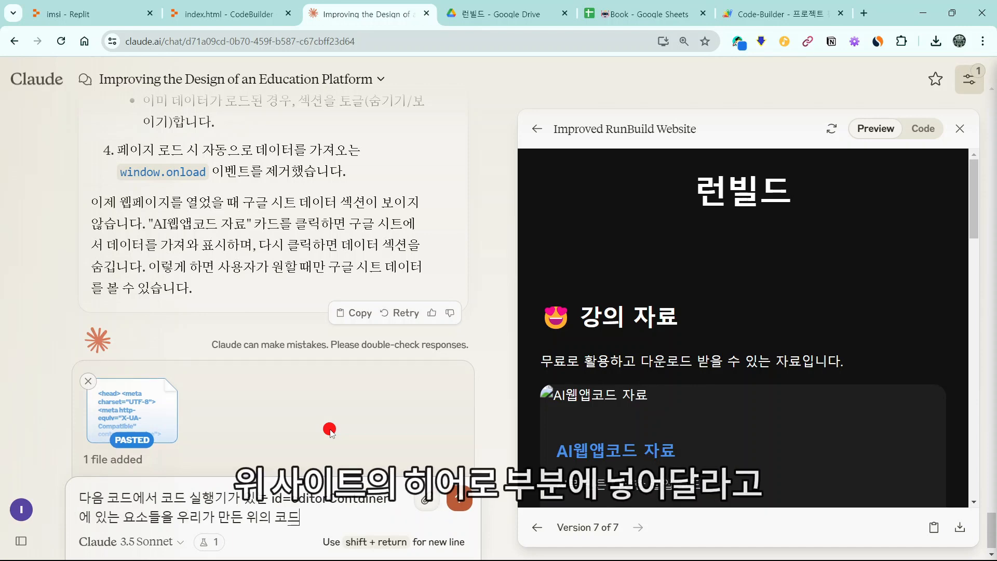
pyautogui.write('의 히어로 부분에 넣어줘.')
pyautogui.click(448, 480)
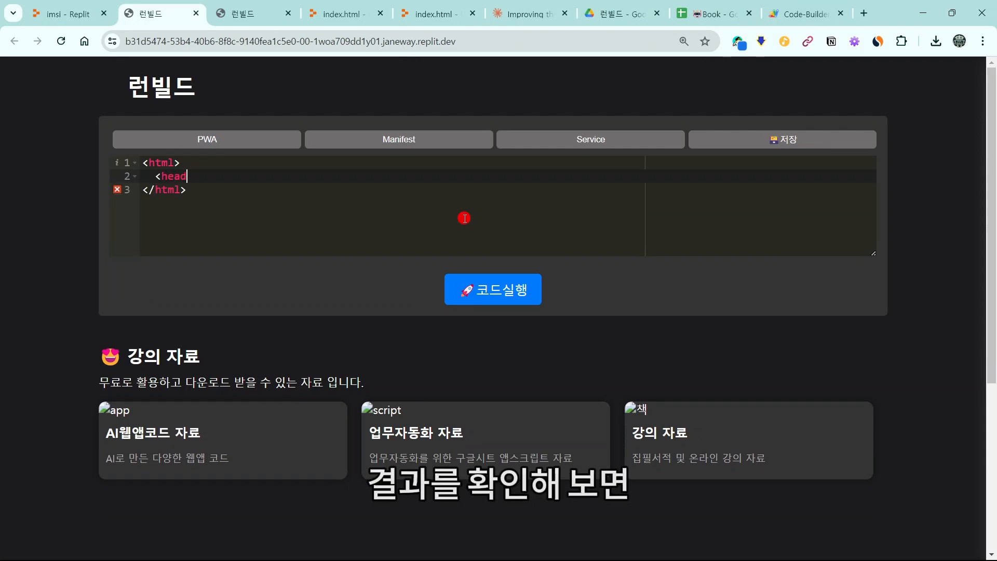
# Step: Write a small HTML test in the hero code editor and run it with 코드실행 in a new tab
pyautogui.write('>')
pyautogui.press('Return')
pyautogui.click(370, 203)
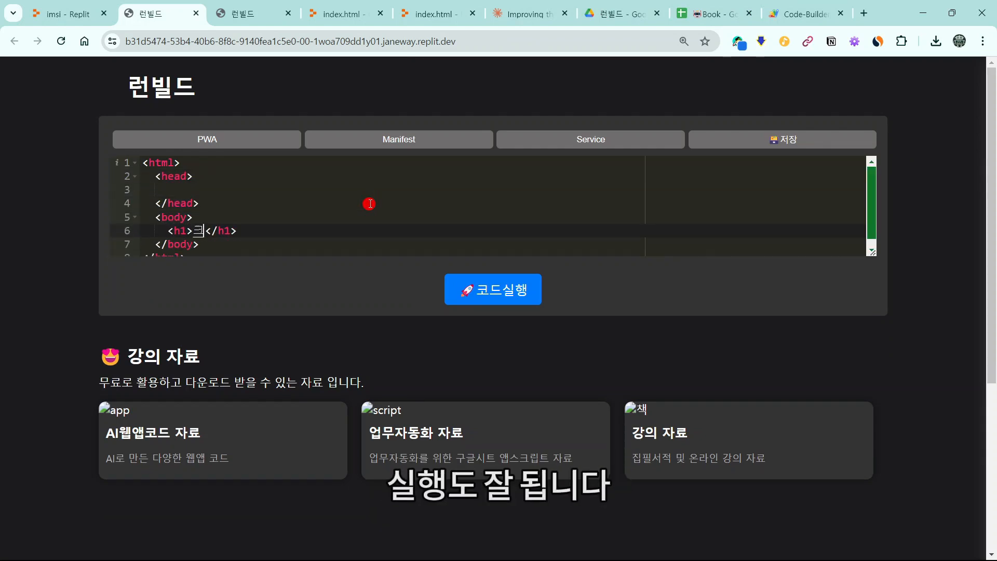
pyautogui.click(489, 295)
pyautogui.click(140, 13)
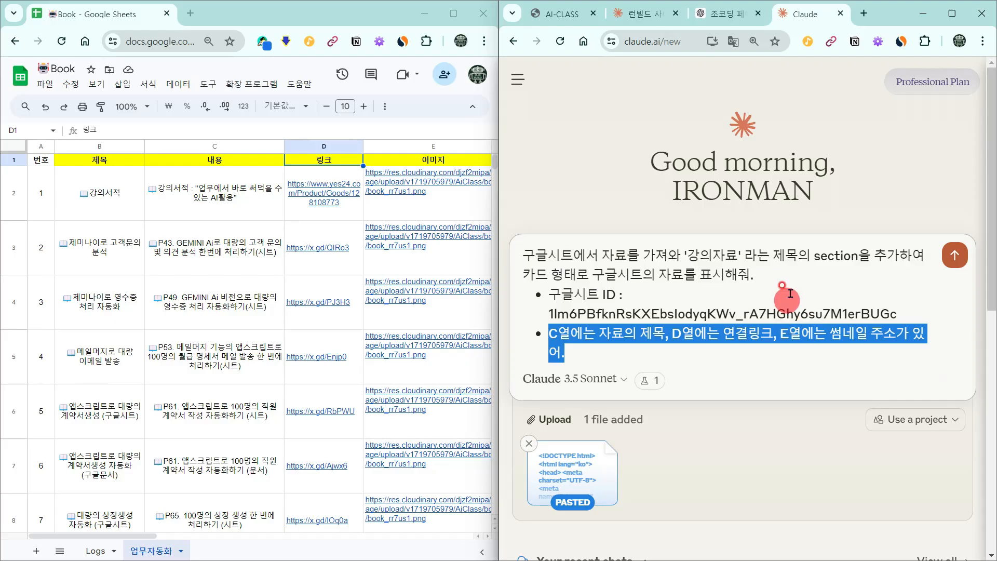
# Step: Delete the column-description line from the request, restore the sheet ID, and zoom the view out
pyautogui.click(875, 327)
pyautogui.tripleClick(886, 350)
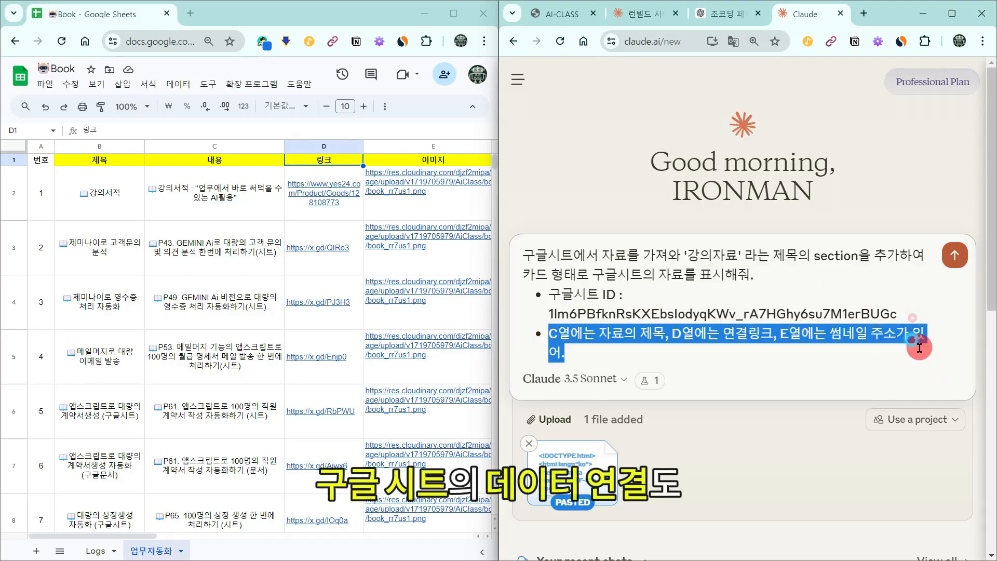
pyautogui.press('BackSpace')
pyautogui.doubleClick(906, 315)
pyautogui.hotkey('ctrl', 'c')
pyautogui.press('BackSpace')
pyautogui.hotkey('ctrl', 'v')
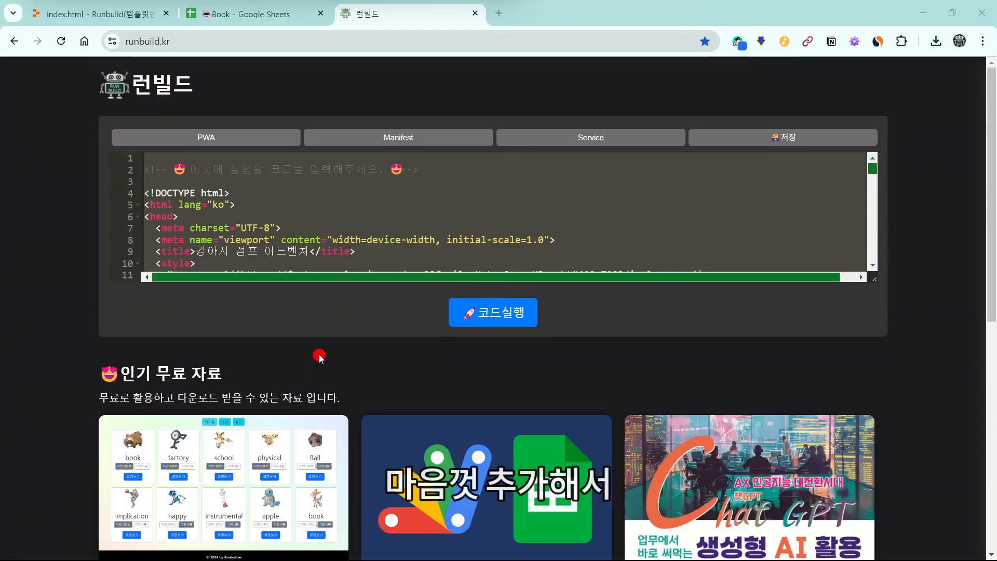
pyautogui.hotkey('ctrl', '-')
pyautogui.hotkey('ctrl', '-')
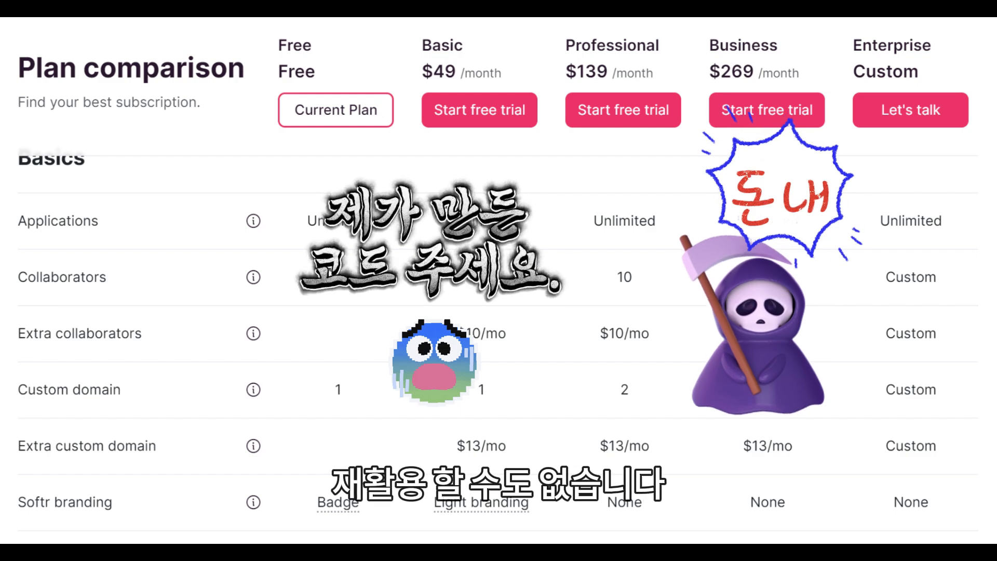
# Step: Show the Claude artifact's source code and scroll through it and the runbuild.kr home page
pyautogui.click(923, 128)
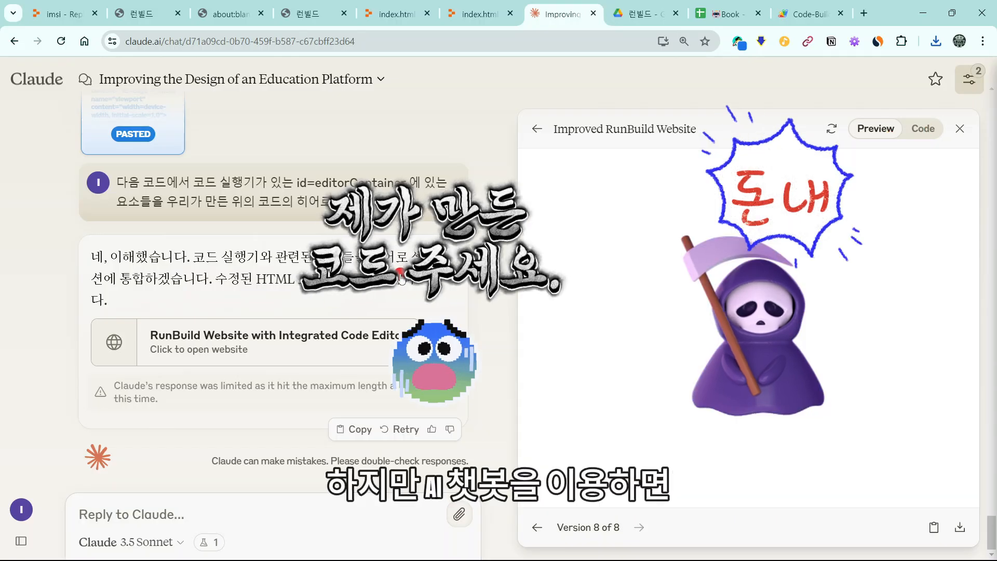
pyautogui.click(887, 252)
pyautogui.scroll(20, 857, 281)
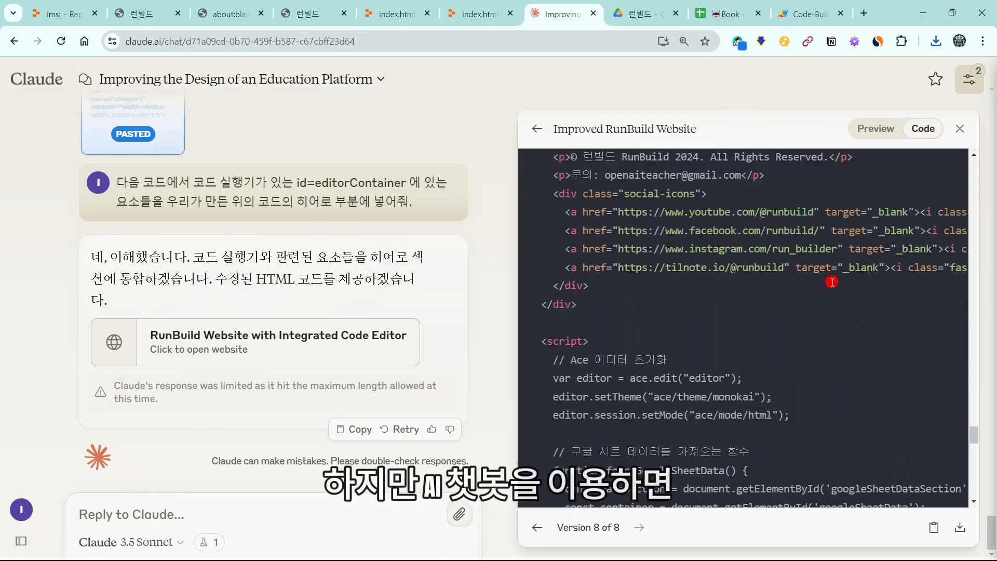
pyautogui.scroll(15, 834, 363)
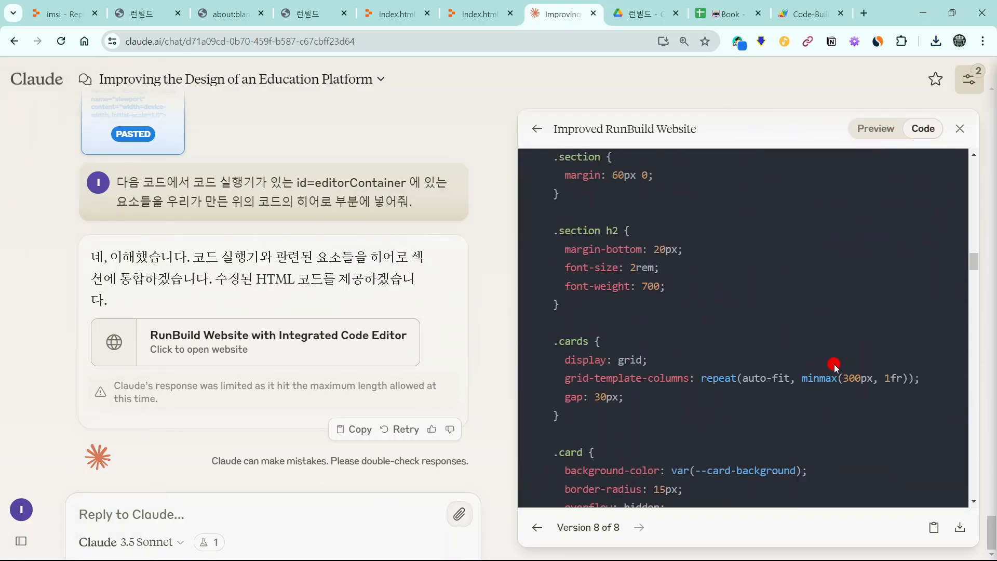
pyautogui.scroll(-8, 850, 340)
pyautogui.scroll(-15, 850, 340)
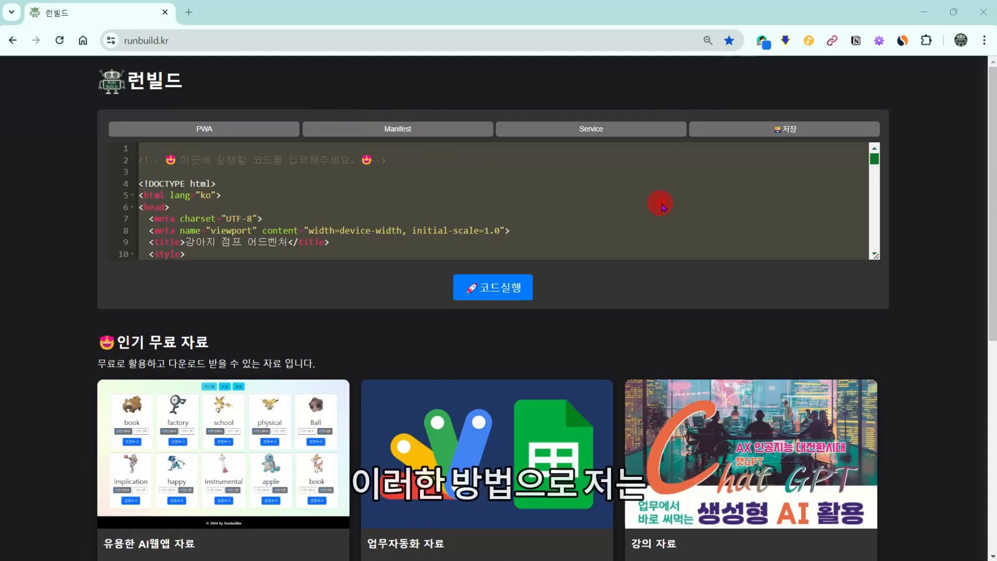
pyautogui.scroll(-5, 662, 207)
pyautogui.scroll(-3, 912, 200)
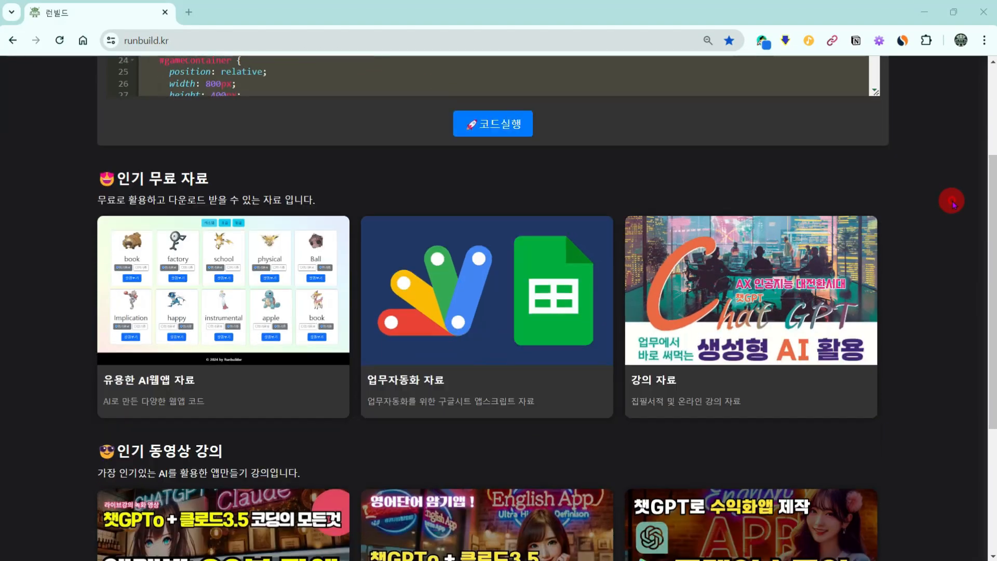
pyautogui.scroll(-4, 953, 204)
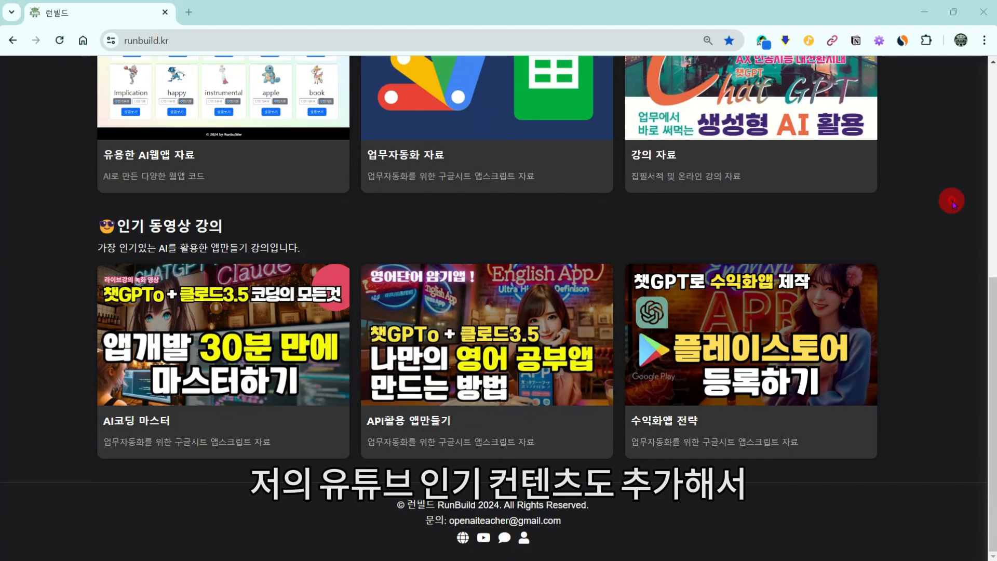
pyautogui.scroll(1, 351, 428)
pyautogui.scroll(5, 468, 457)
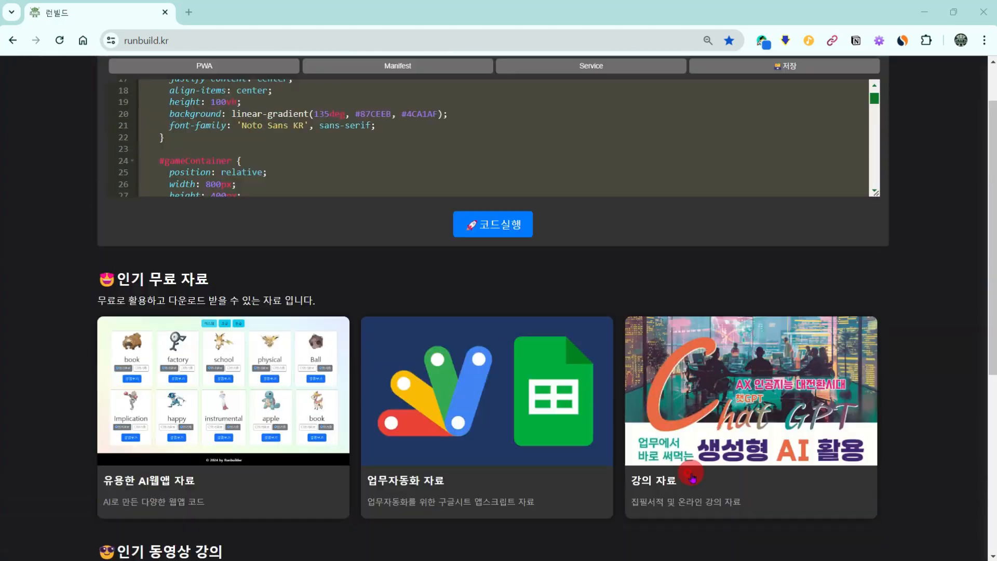
pyautogui.scroll(-1, 270, 429)
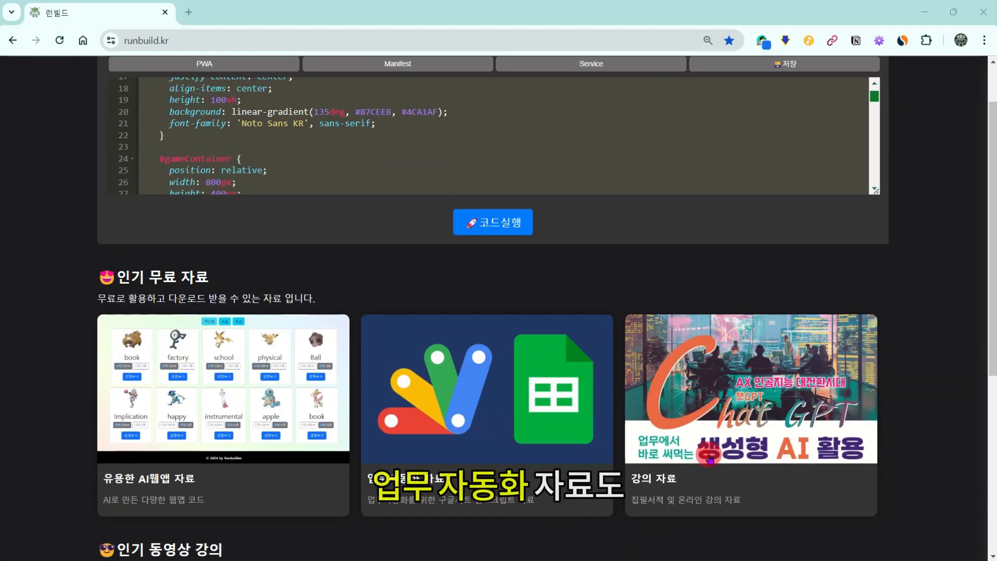
pyautogui.scroll(-5, 709, 459)
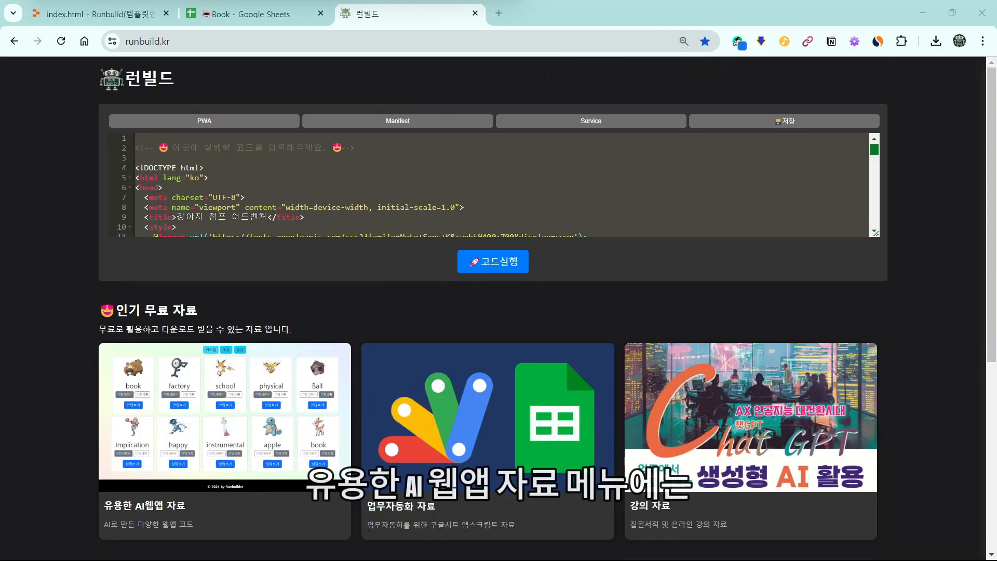
# Step: Open 유용한 AI웹앱 자료 and run the 스피드 퀴즈 app in a new tab
pyautogui.click(214, 418)
pyautogui.scroll(-3, 507, 357)
pyautogui.click(312, 278)
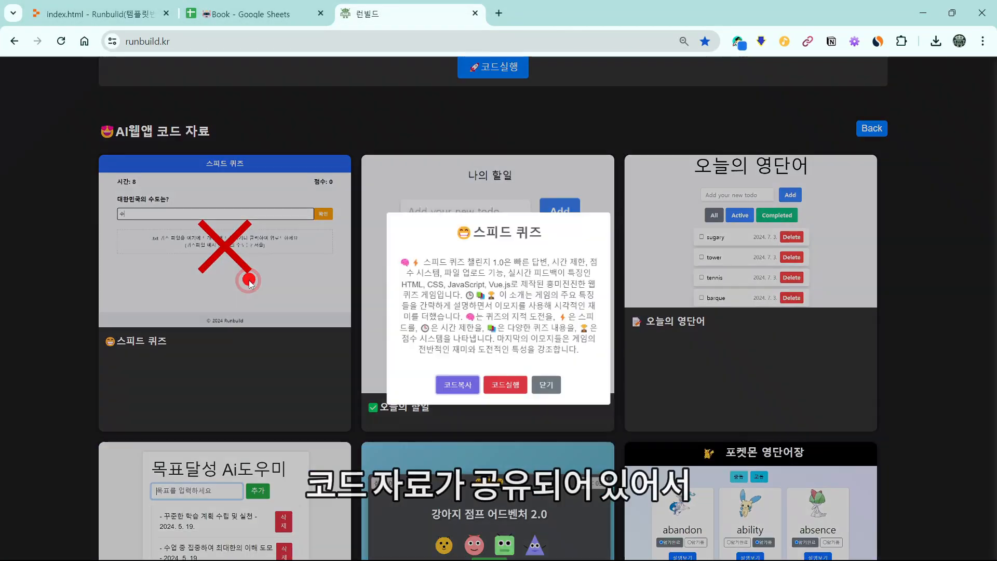
pyautogui.click(497, 400)
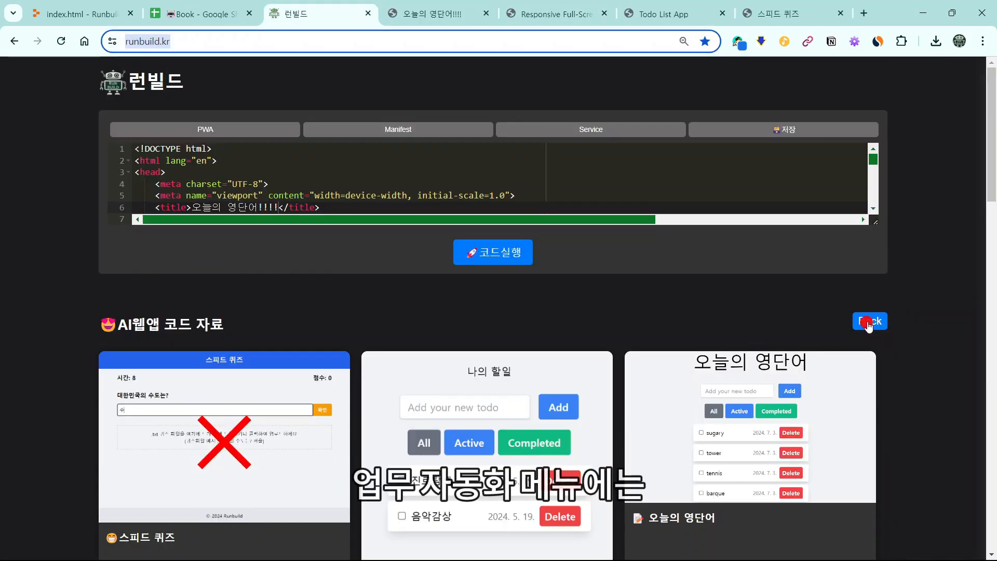
# Step: In 업무자동화 자료, open the 설문응답자 첨부파일 이메일 자동 발송 script and copy its code
pyautogui.click(869, 326)
pyautogui.scroll(-2, 478, 338)
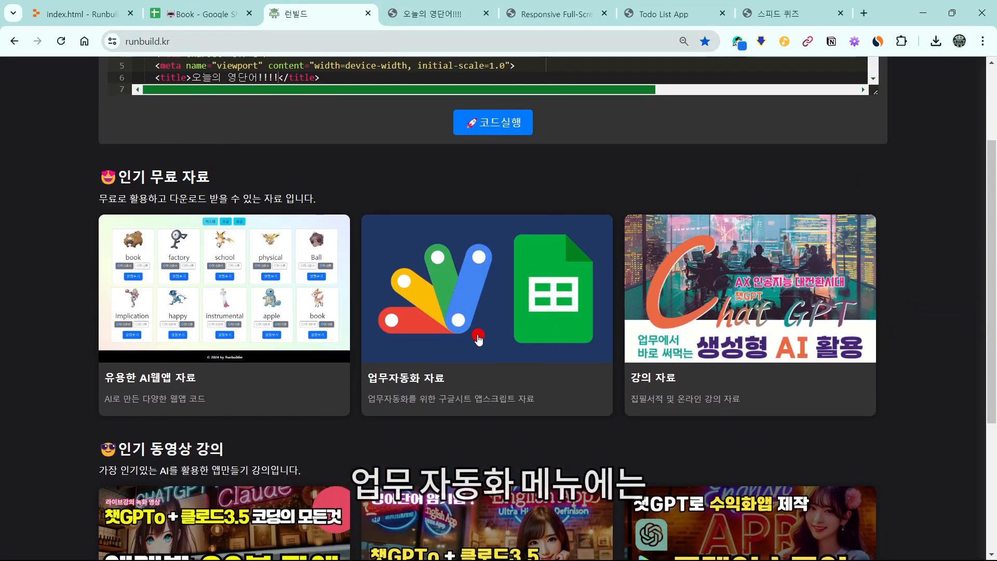
pyautogui.click(481, 338)
pyautogui.scroll(-7, 657, 264)
pyautogui.click(265, 433)
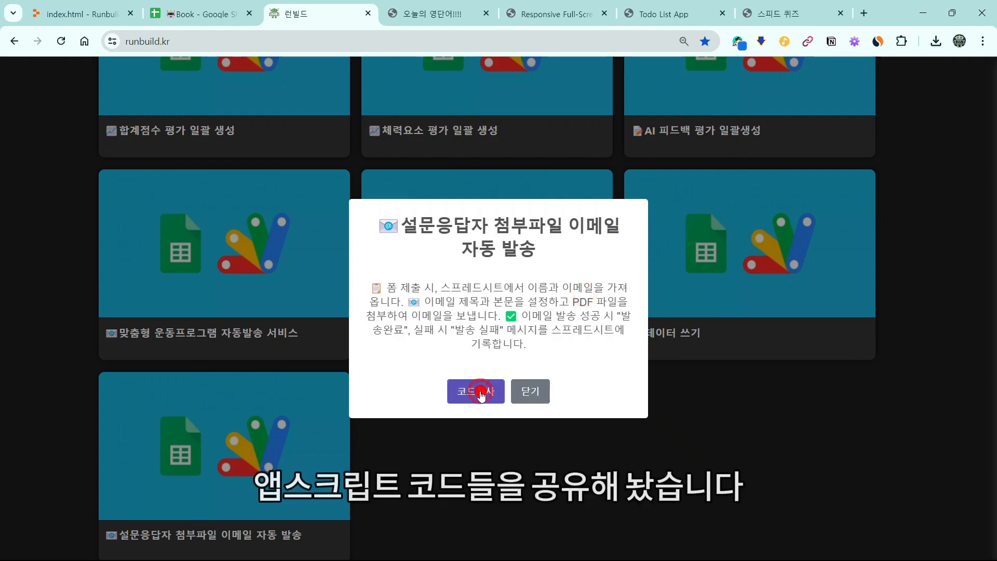
pyautogui.click(481, 393)
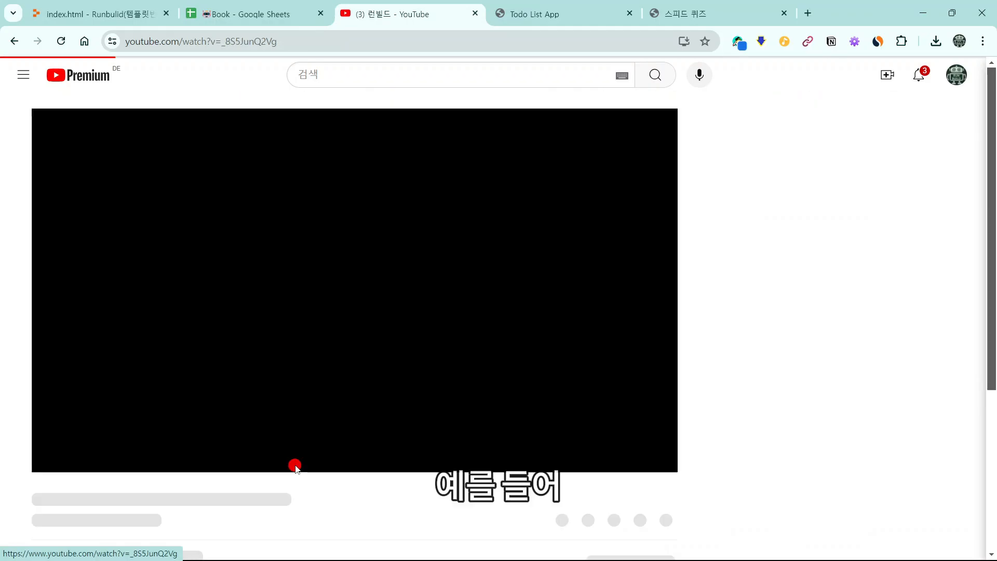
# Step: From the YouTube page, open the lecture-material request form and its responses sheet
pyautogui.scroll(-2, 390, 306)
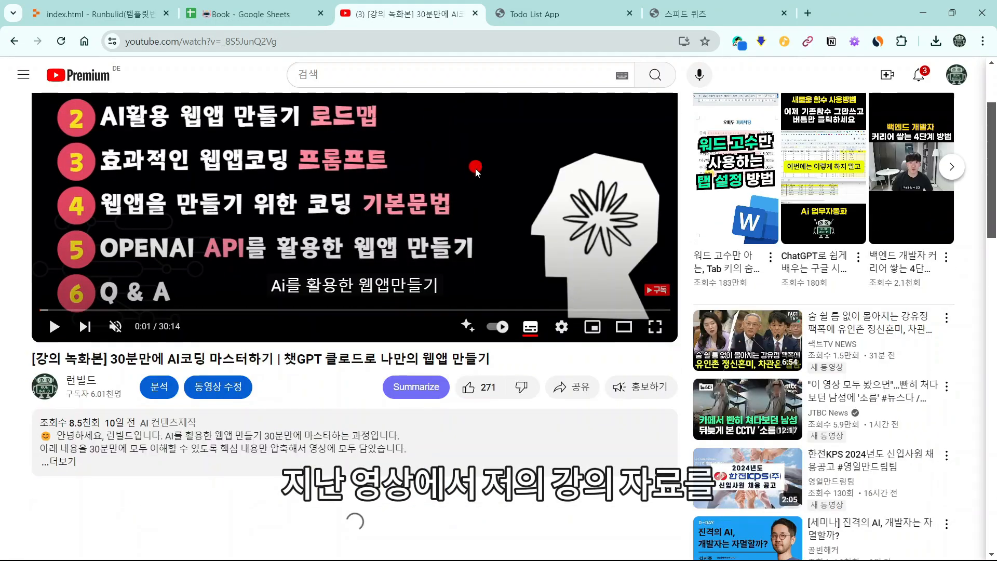
pyautogui.scroll(-8, 391, 307)
pyautogui.hotkey('ctrl', '+')
pyautogui.hotkey('ctrl', '+')
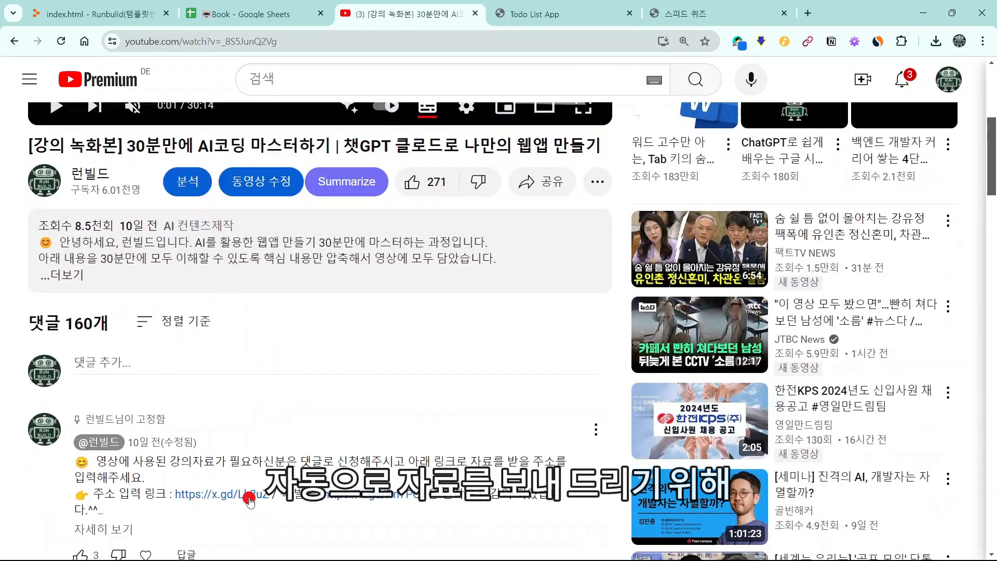
pyautogui.click(200, 302)
pyautogui.hotkey('ctrl', '-')
pyautogui.hotkey('ctrl', '-')
pyautogui.scroll(-5, 676, 182)
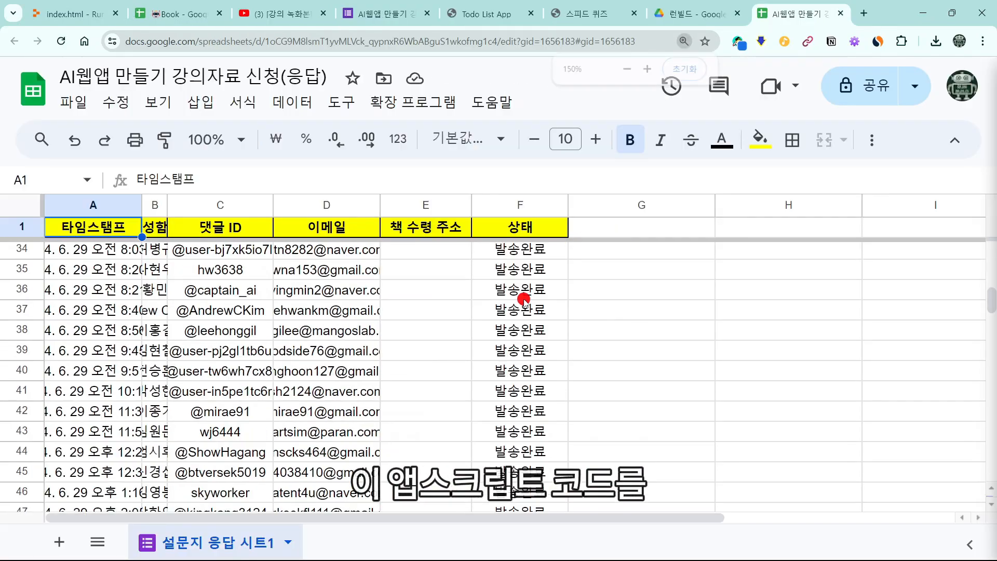
pyautogui.scroll(-10, 538, 302)
pyautogui.scroll(10, 529, 307)
# Step: Open the responses sheet's Apps Script, zoom in to read the onFormSubmit code, then return to the script's details
pyautogui.click(413, 102)
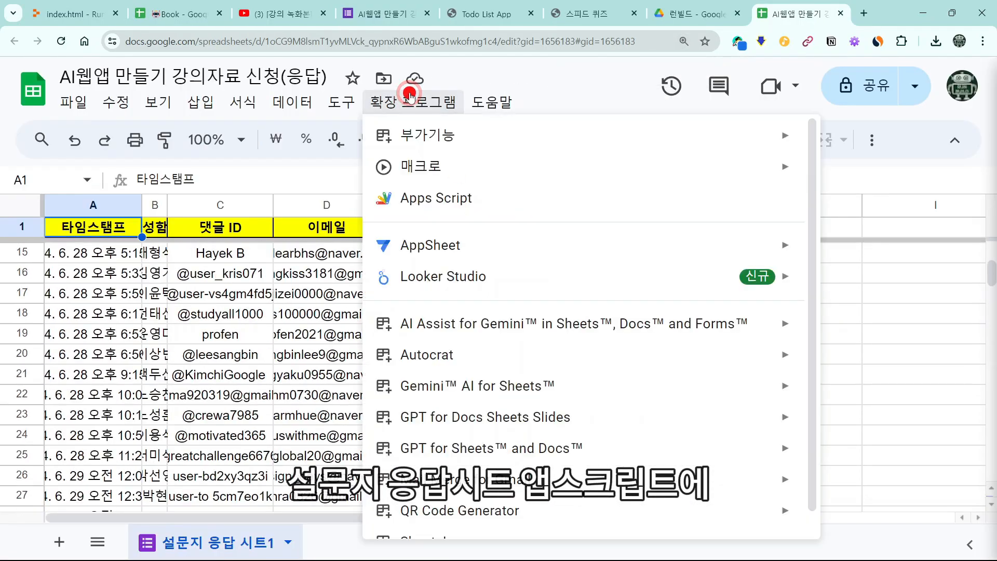
pyautogui.click(426, 196)
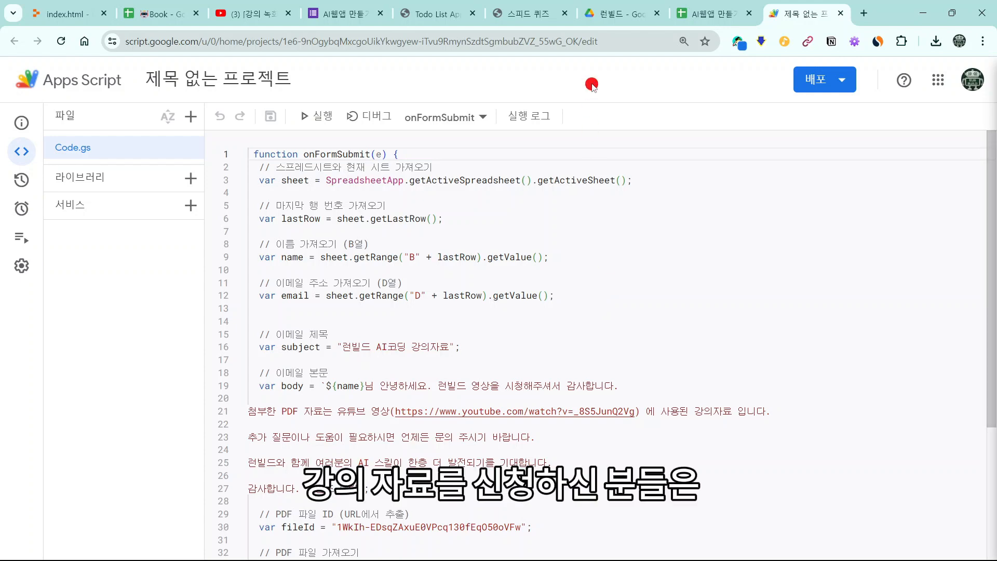
pyautogui.hotkey('ctrl', '+')
pyautogui.scroll(-5, 846, 256)
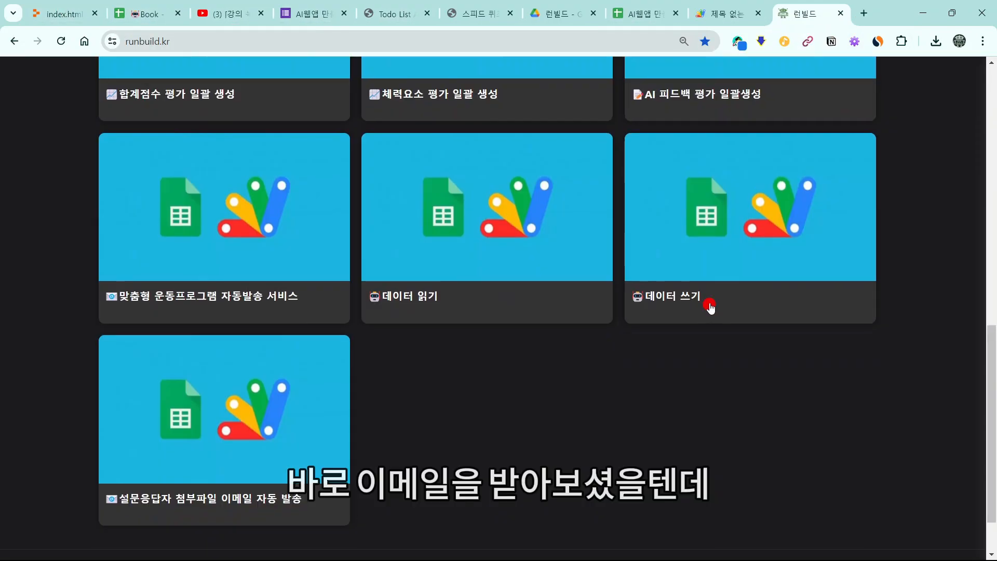
pyautogui.scroll(-2, 708, 305)
pyautogui.click(250, 359)
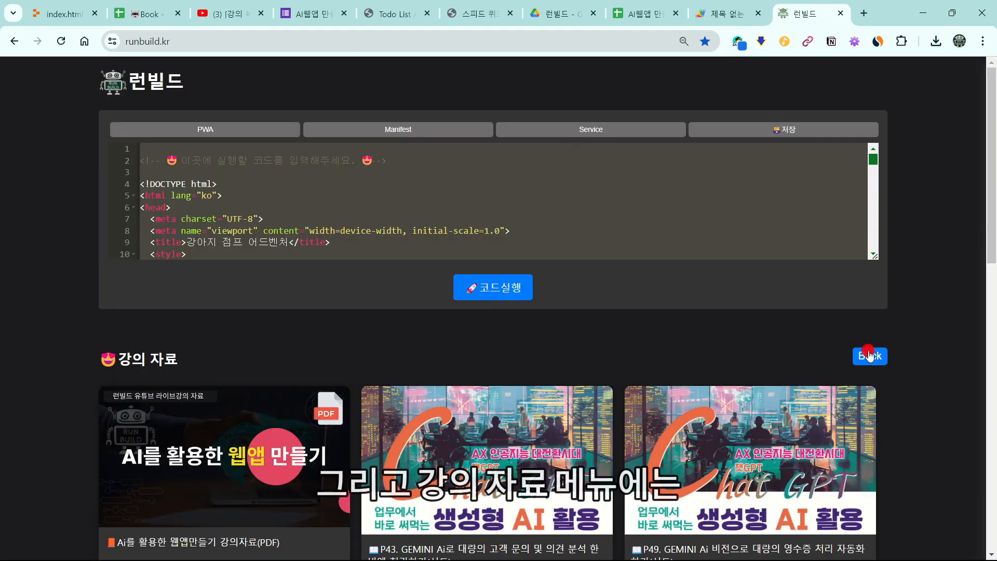
# Step: Go back to the free-resource categories and open the 강의 자료 lecture-material list
pyautogui.click(869, 353)
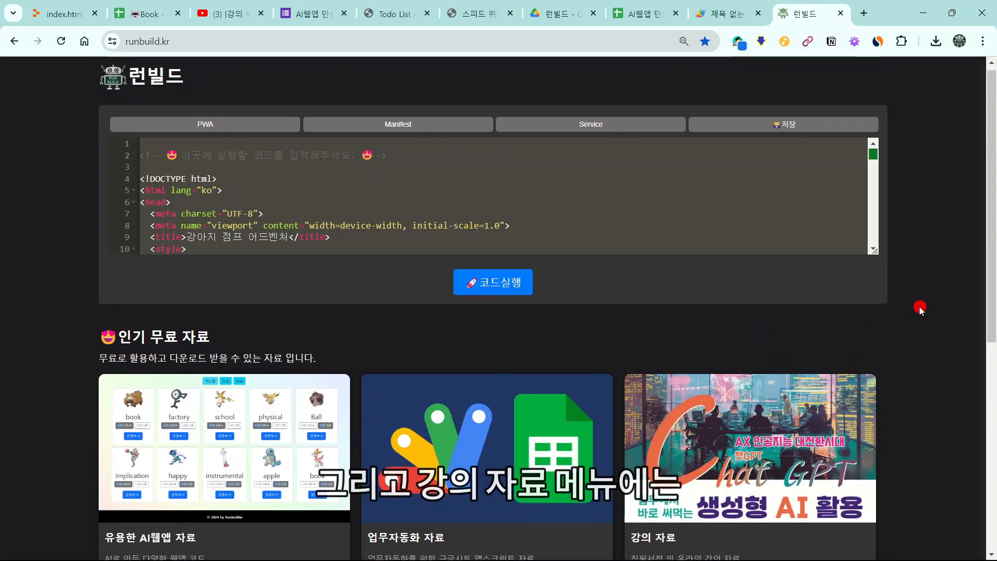
pyautogui.scroll(-1, 916, 332)
pyautogui.click(862, 395)
pyautogui.scroll(-1, 347, 375)
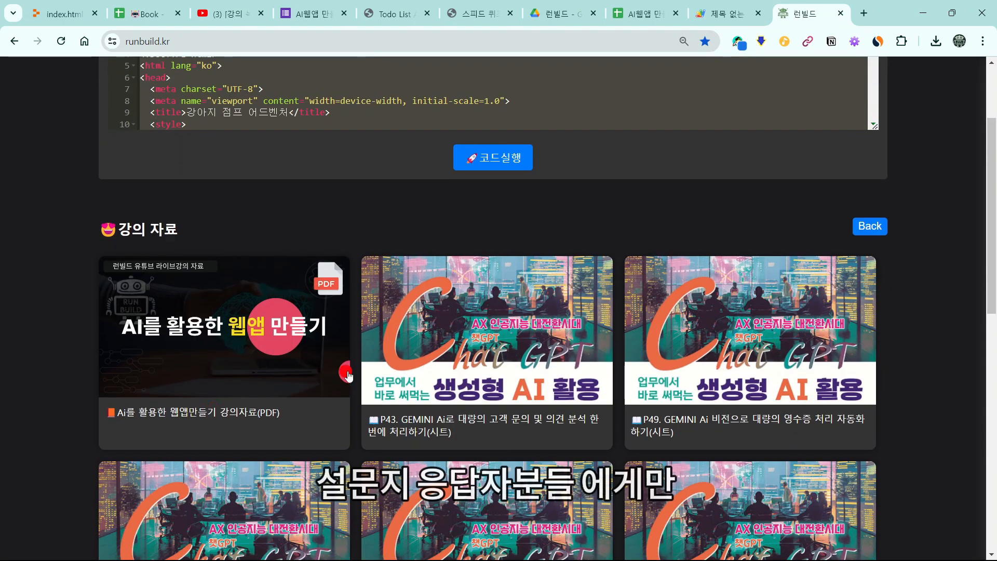
# Step: View the AI를 활용한 웹앱 만들기 lecture PDF in Drive, then return to the runbuild.kr tab
pyautogui.click(282, 360)
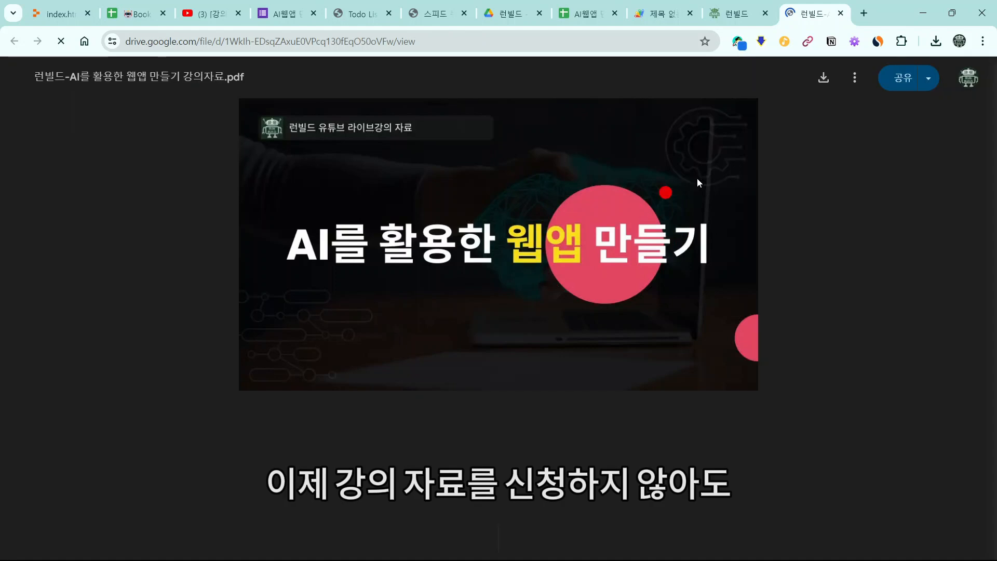
pyautogui.scroll(-5, 661, 247)
pyautogui.scroll(-15, 661, 248)
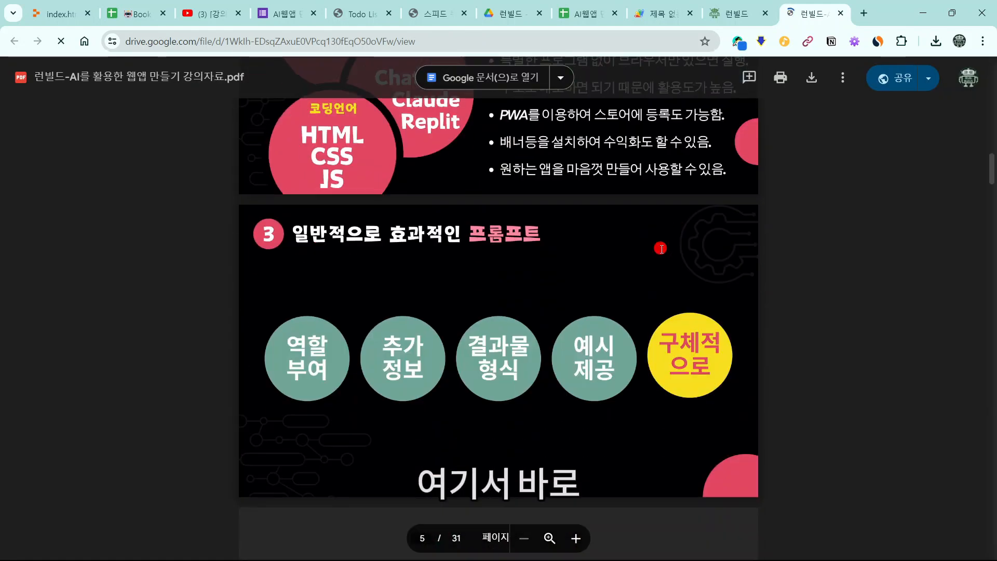
pyautogui.hotkey('ctrl', 'shift', 'Tab')
pyautogui.scroll(-1, 605, 348)
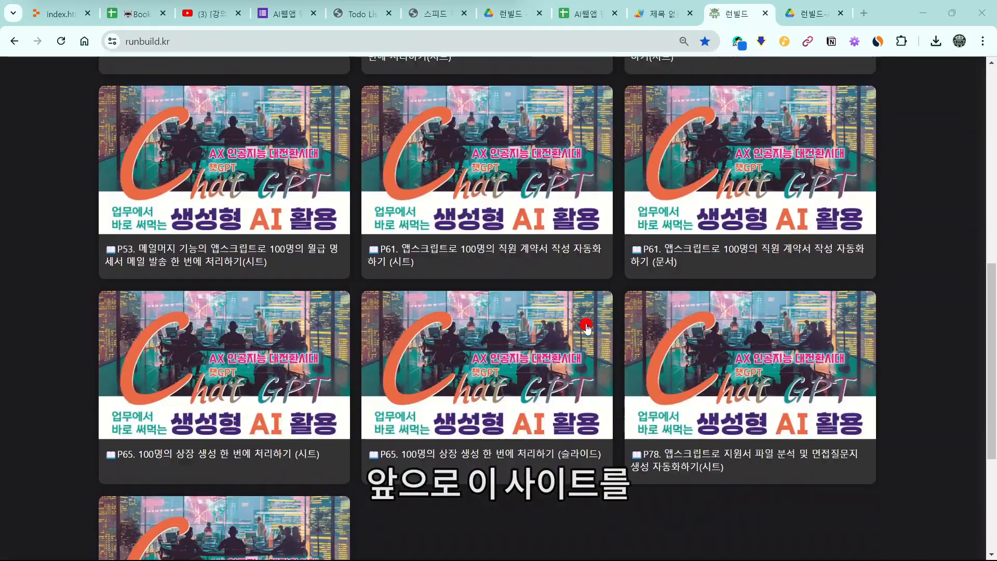
pyautogui.scroll(7, 585, 327)
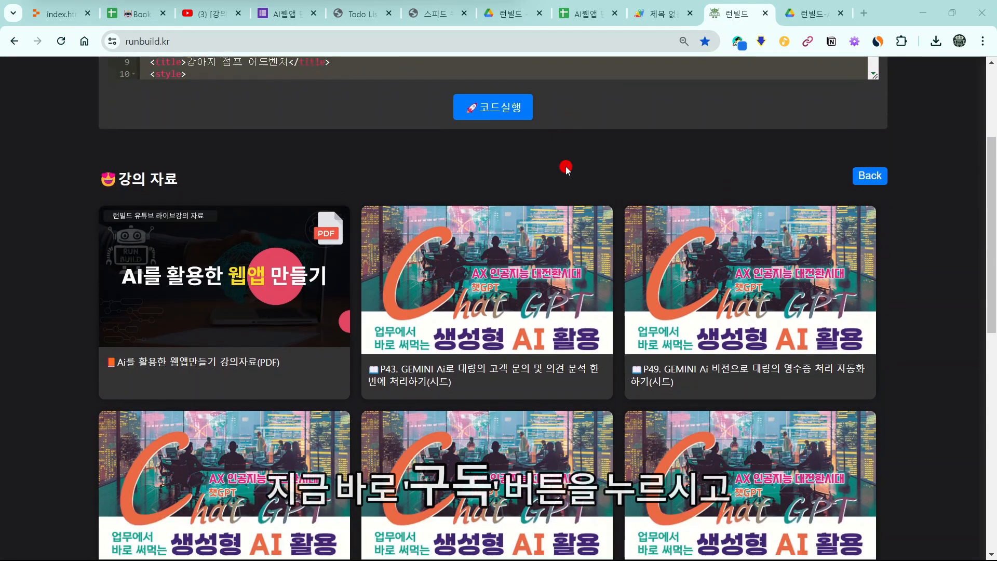
# Step: Return to the free-resource menu cards and reopen the 강의 자료 card to reload the lecture list
pyautogui.scroll(4, 566, 168)
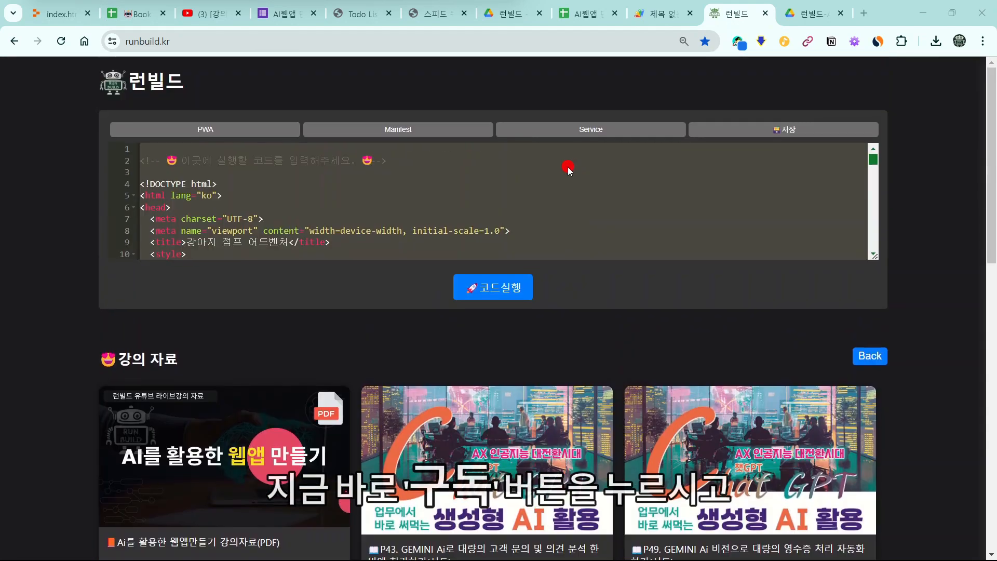
pyautogui.click(869, 359)
pyautogui.scroll(-2, 580, 345)
pyautogui.scroll(-6, 581, 344)
pyautogui.scroll(8, 784, 294)
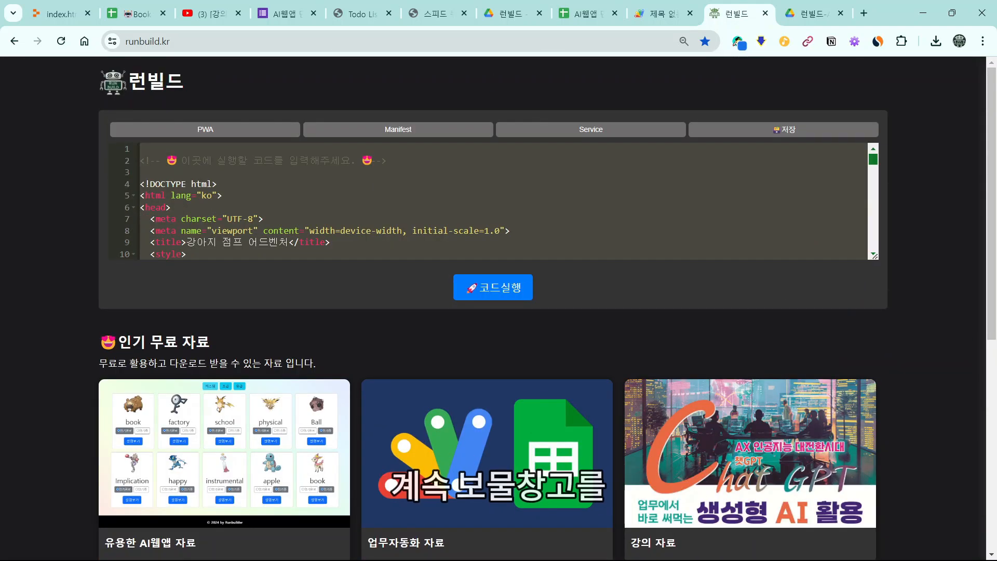
pyautogui.click(770, 427)
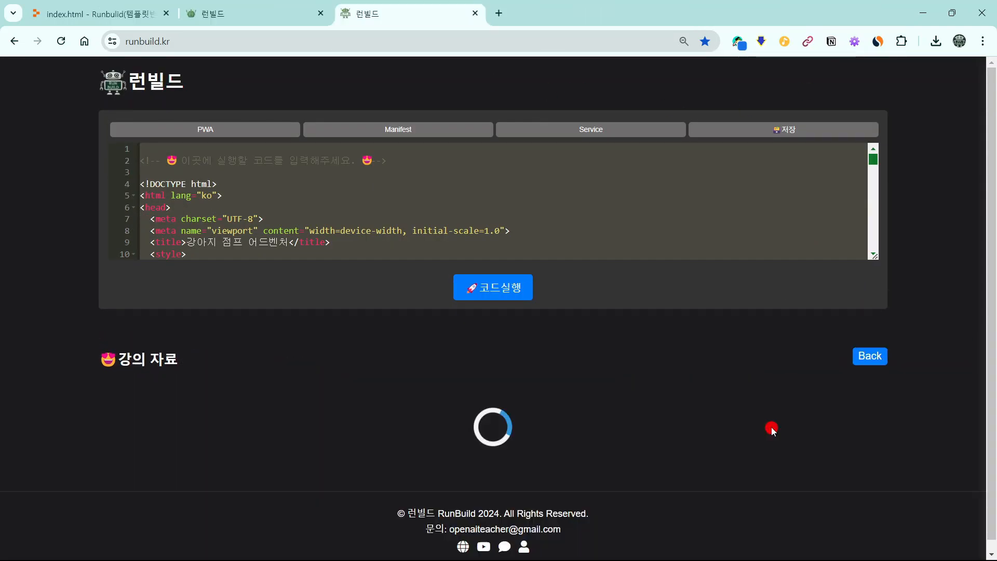